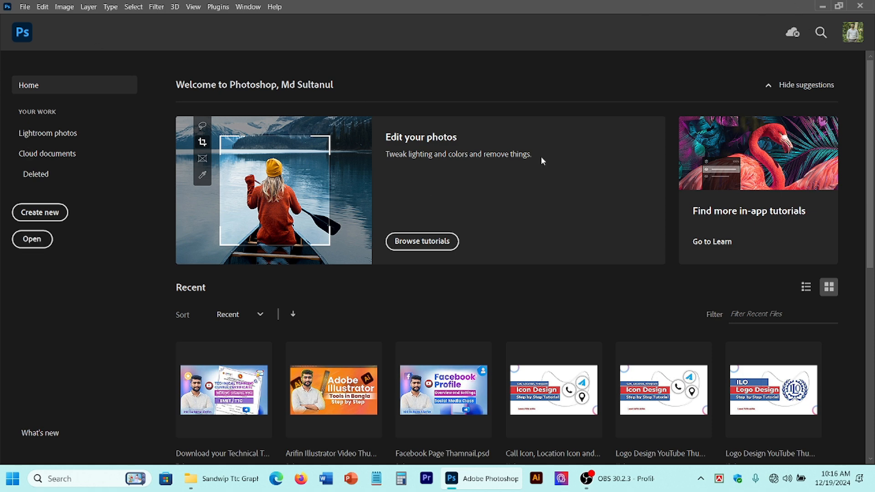
Start a new document, look through the blank document preset categories and choose the Print presets
left_click(24, 7)
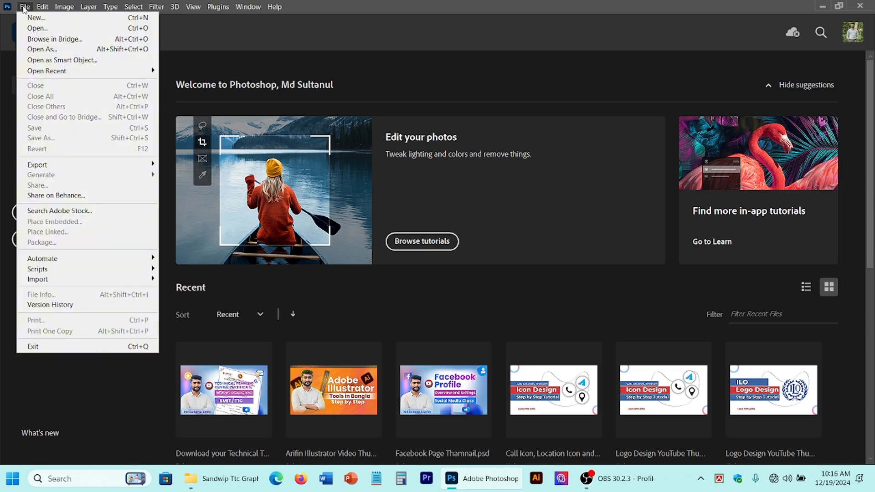
left_click(44, 19)
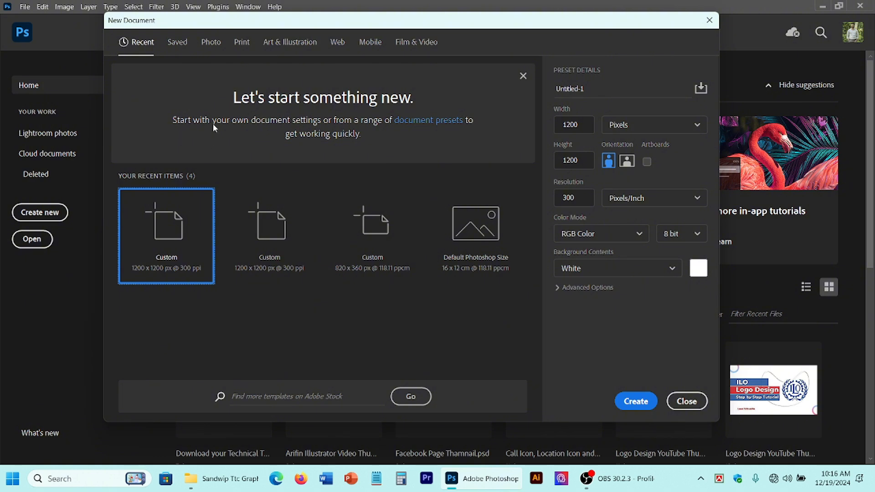
left_click(176, 44)
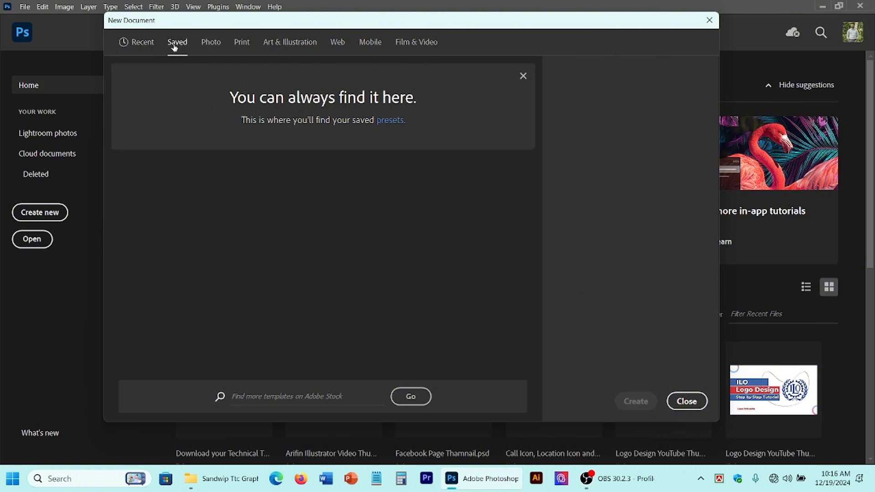
left_click(212, 44)
left_click(244, 45)
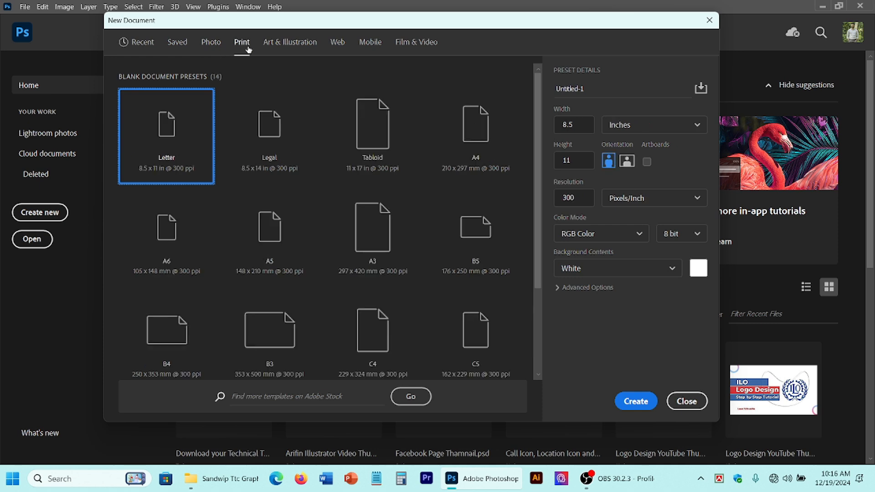
left_click(304, 44)
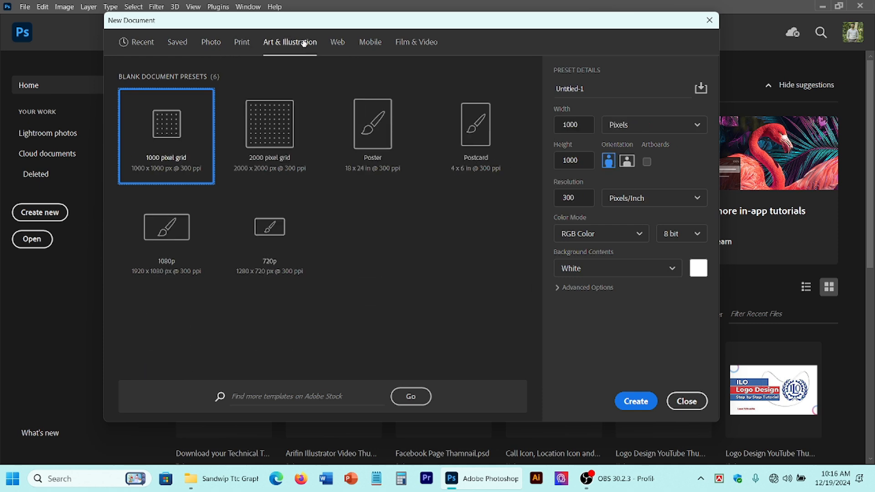
left_click(235, 45)
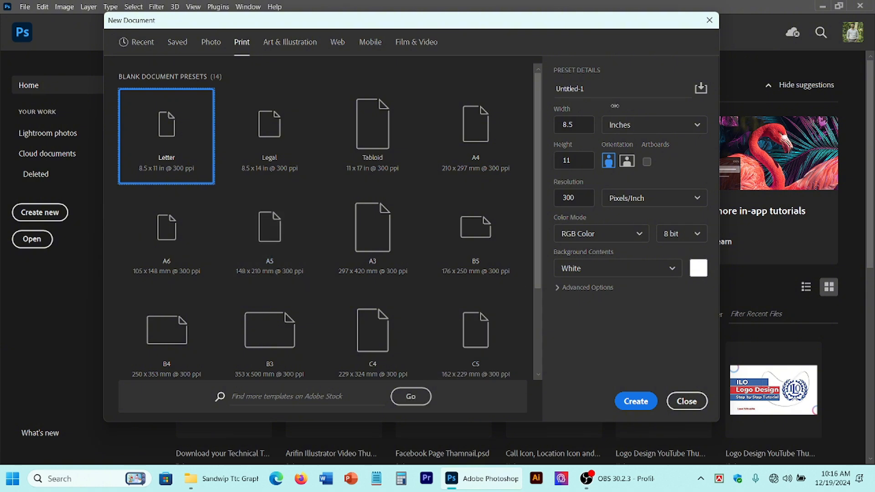
Set the new document's units to pixels, with a width of 1200 and a height of 1200
left_click(578, 125)
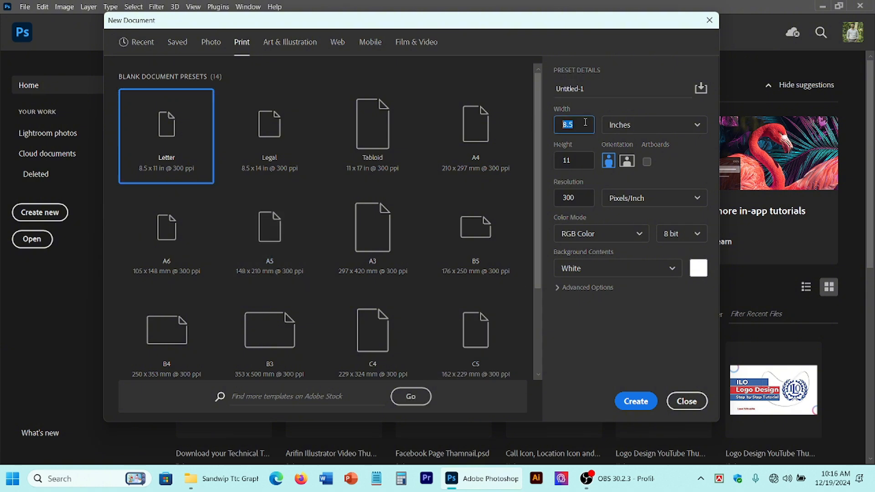
left_click(629, 124)
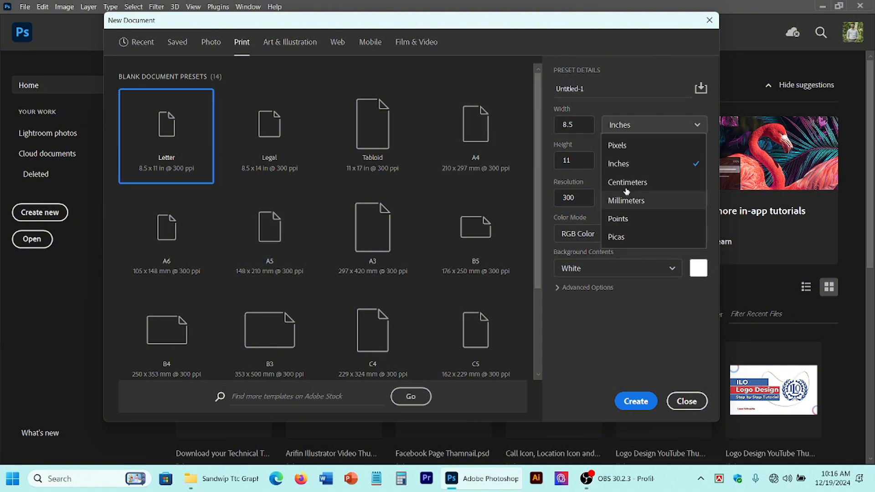
left_click(627, 145)
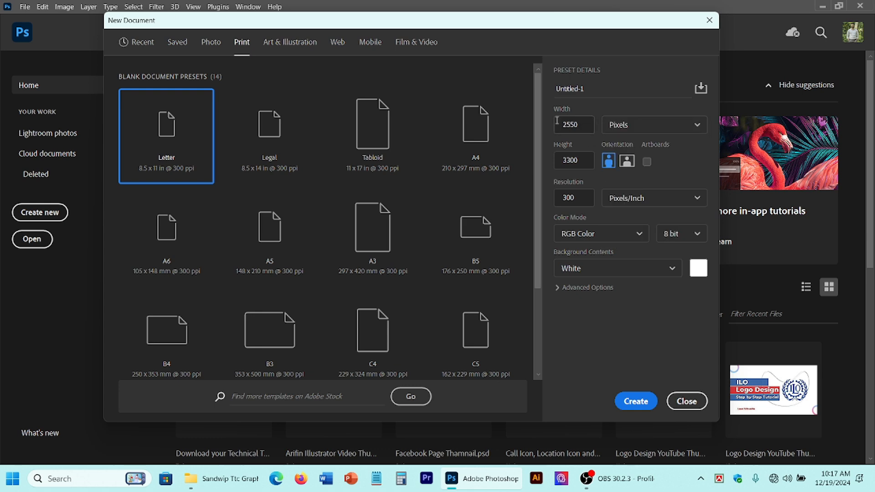
left_click(560, 121)
type("1200")
key("Tab")
type("1200")
Name the new document "Photoshop Class 1"
left_click(641, 94)
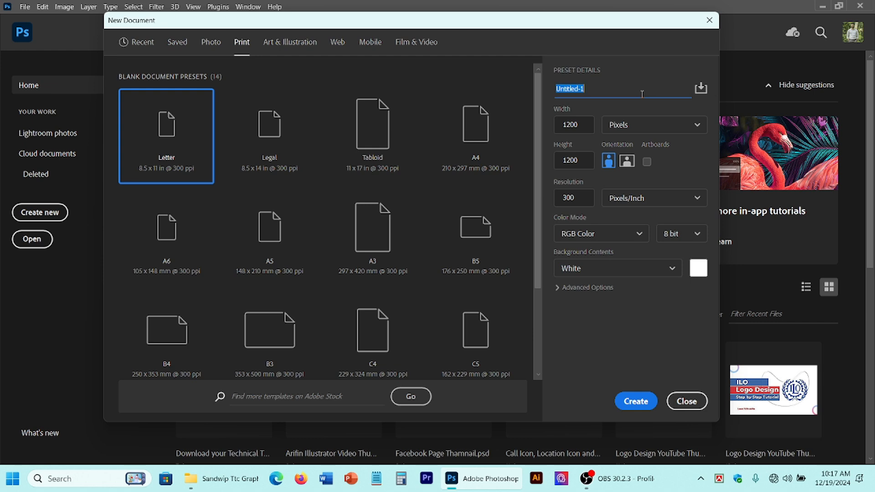
type("Photoshop ")
type("VC")
key("BackSpace")
key("BackSpace")
type("Class 1")
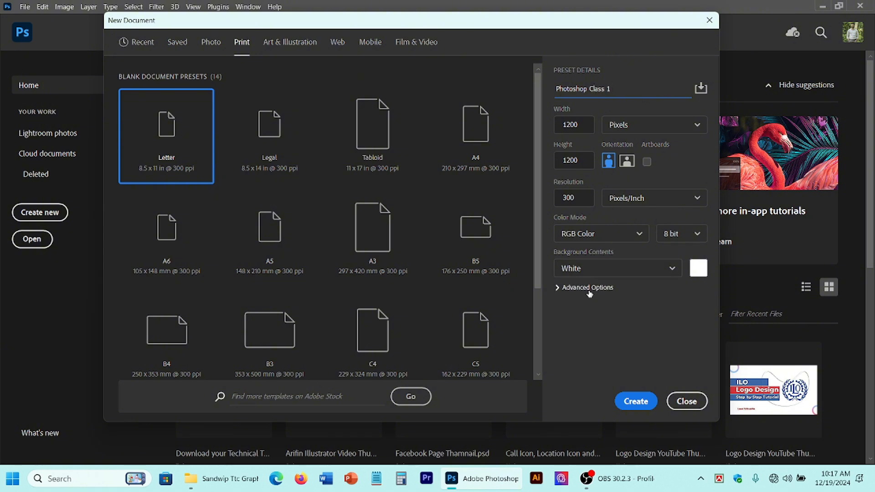
Review the available color modes, keep RGB Color, and create the document
left_click(609, 232)
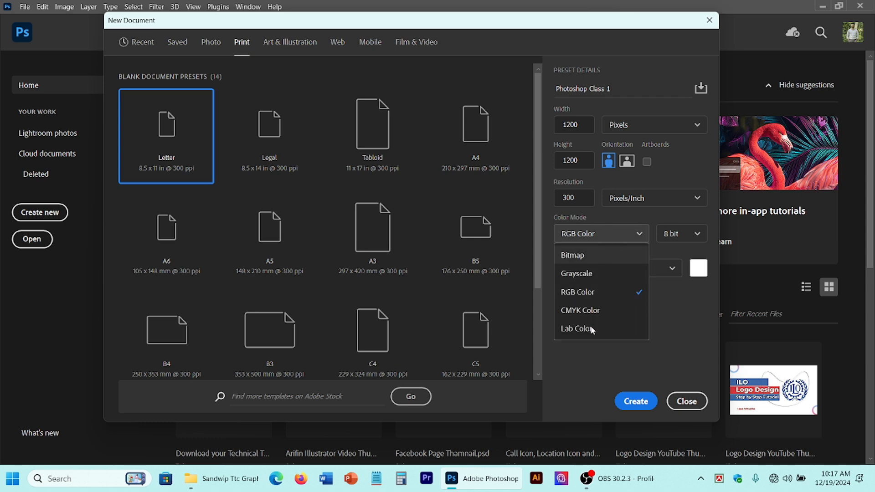
left_click(602, 232)
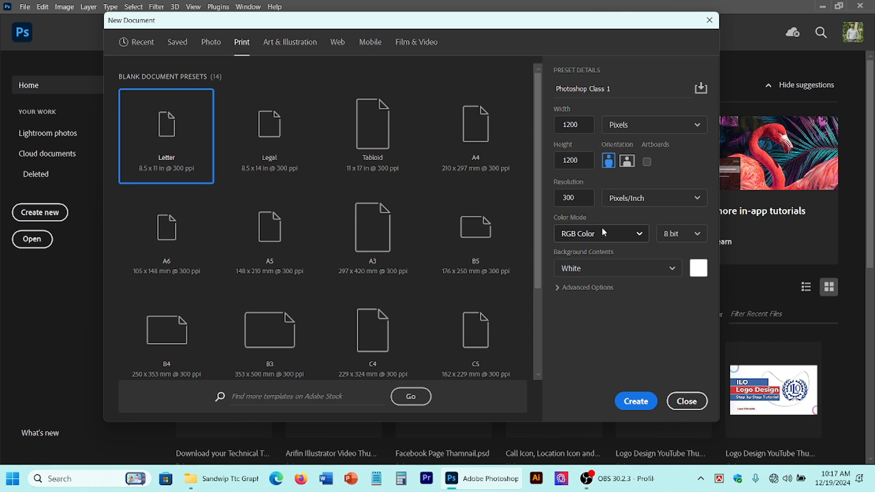
left_click(602, 230)
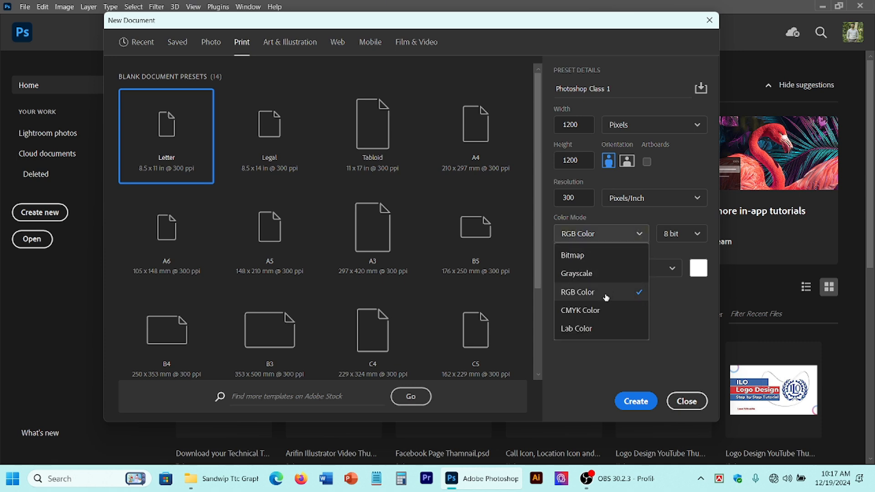
left_click(603, 233)
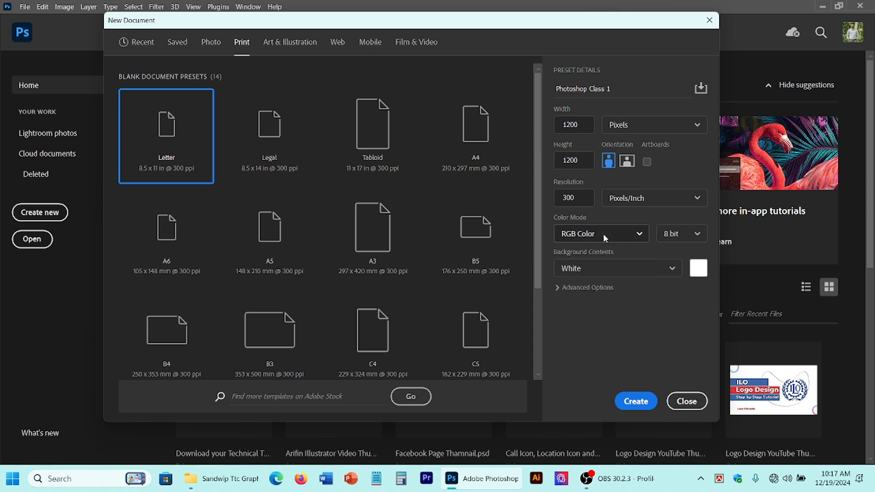
left_click(602, 234)
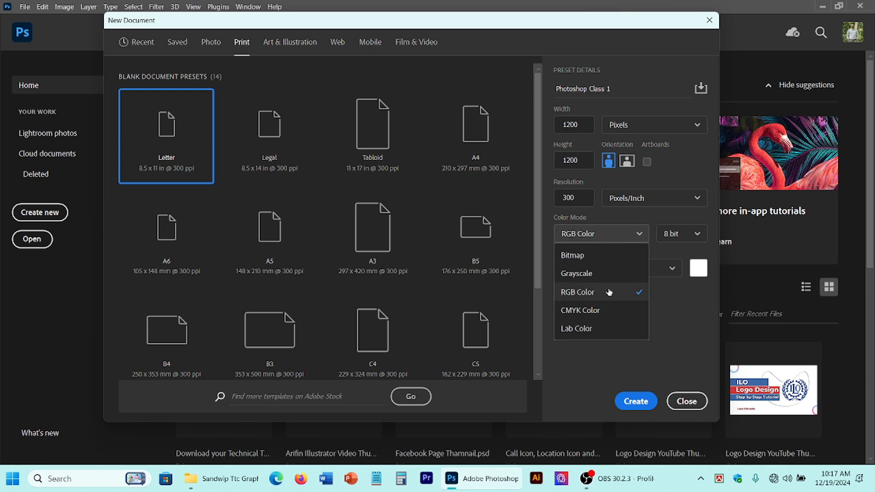
left_click(606, 228)
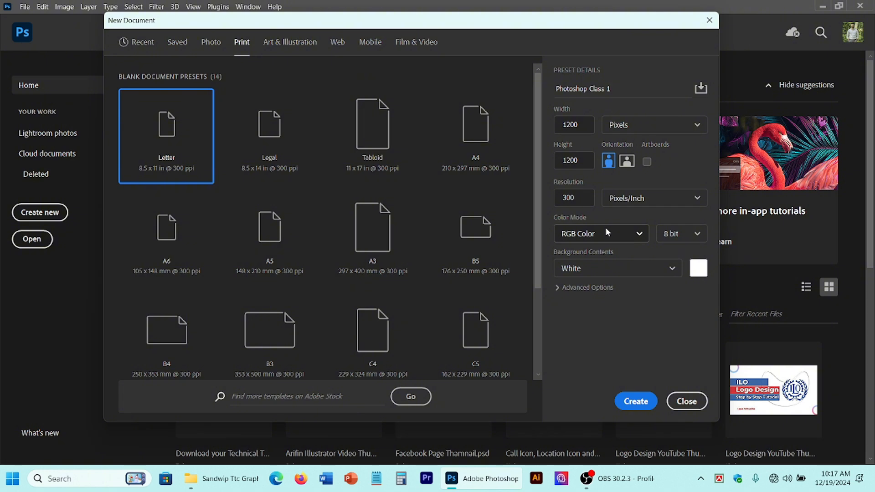
left_click(636, 401)
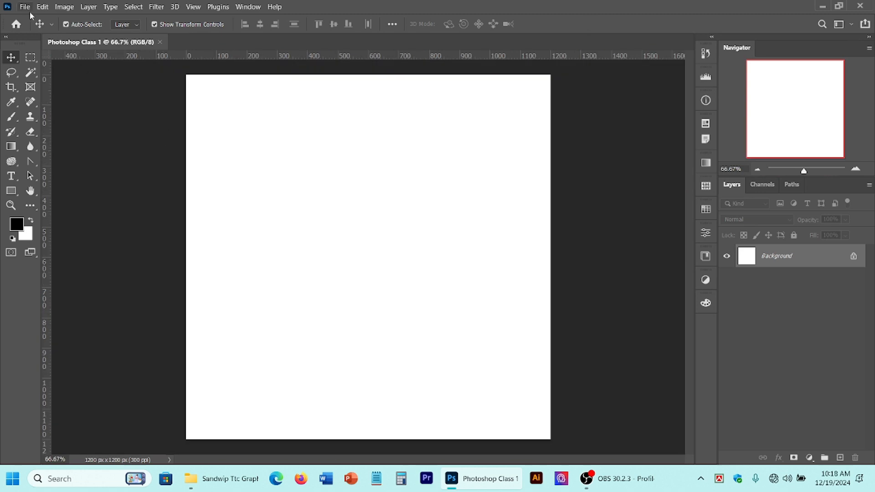
left_click(26, 7)
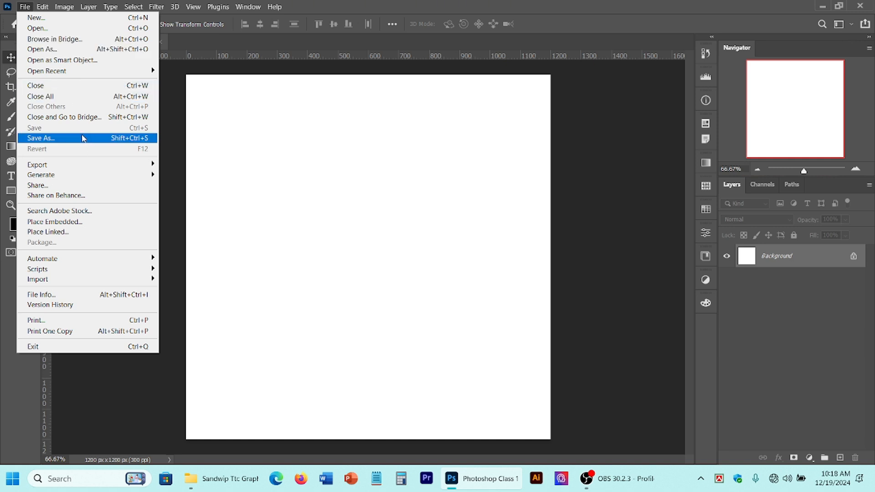
mouse_move(81, 164)
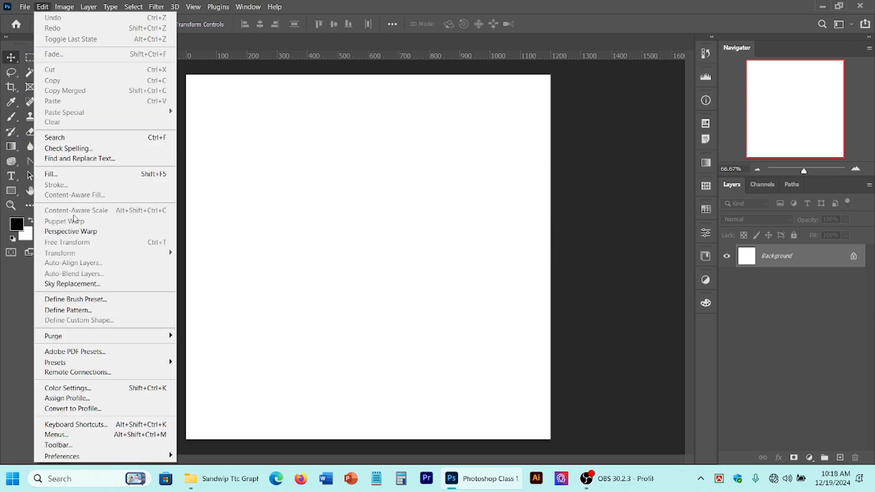
mouse_move(248, 7)
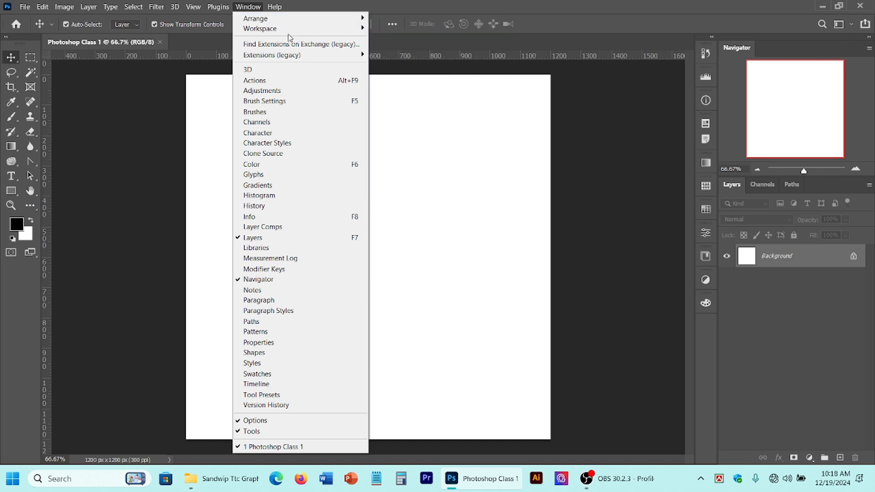
mouse_move(282, 29)
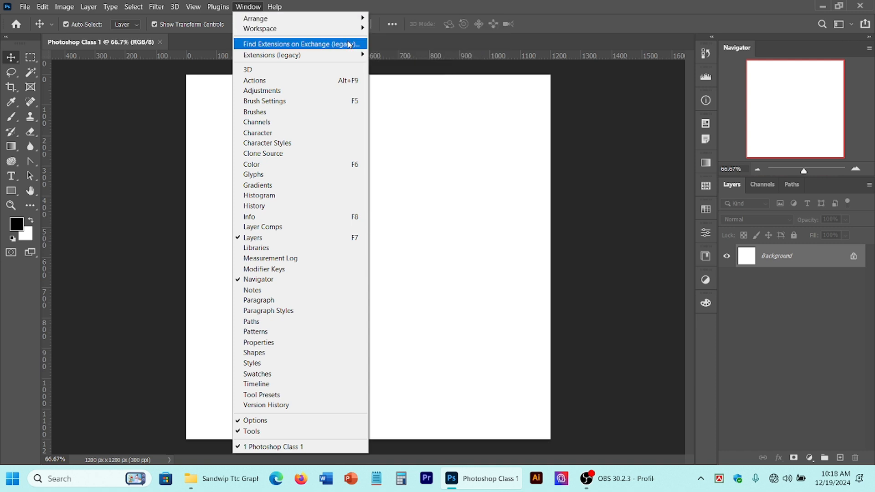
mouse_move(342, 22)
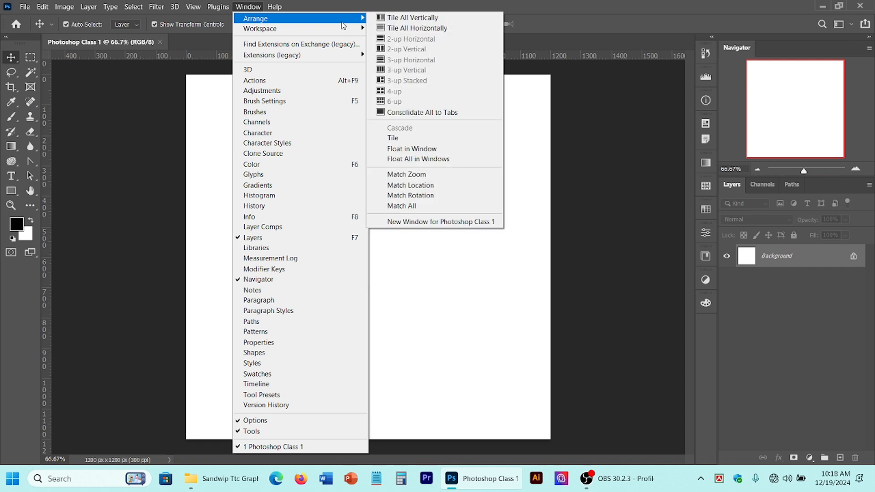
left_click(731, 54)
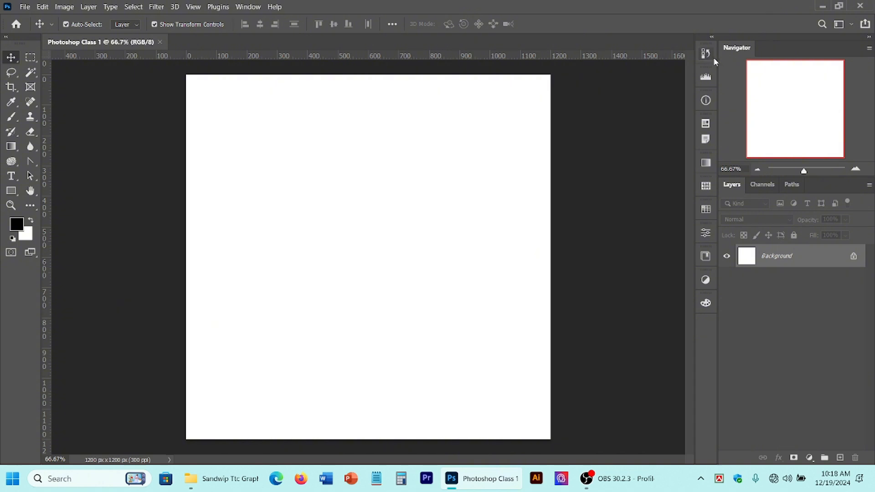
left_click(242, 6)
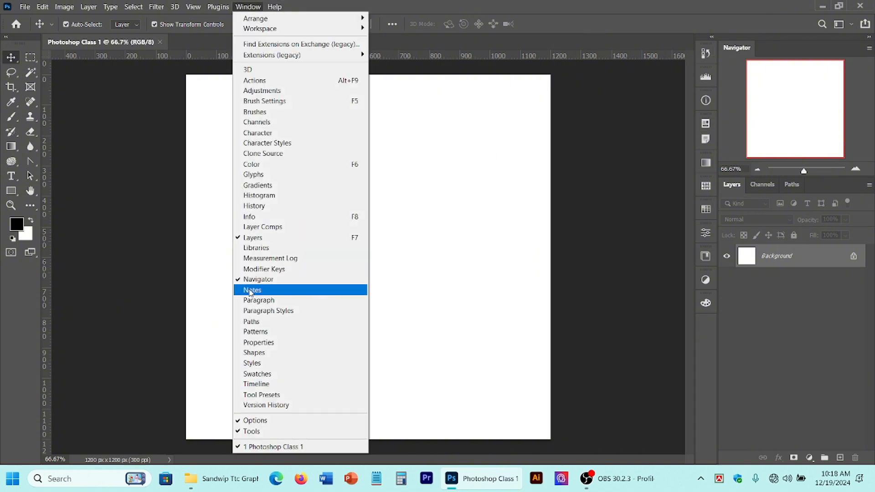
left_click(244, 9)
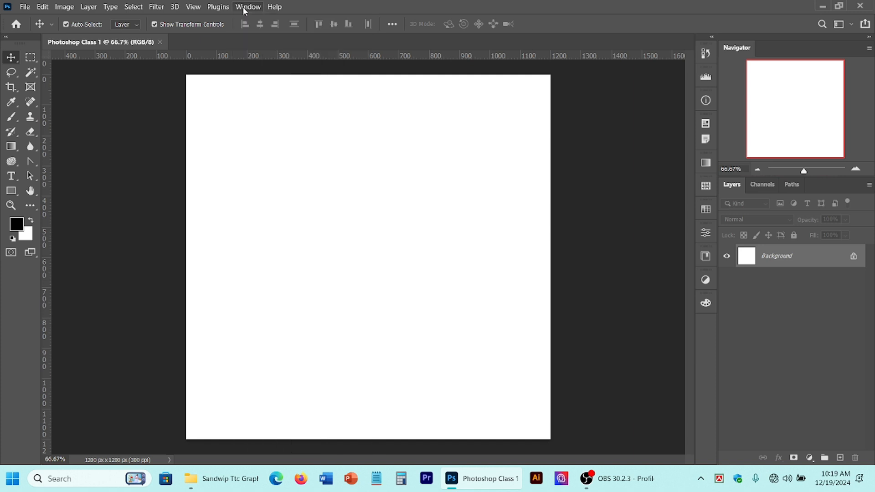
Try to move the locked Background layer and convert it to a normal layer
right_click(12, 66)
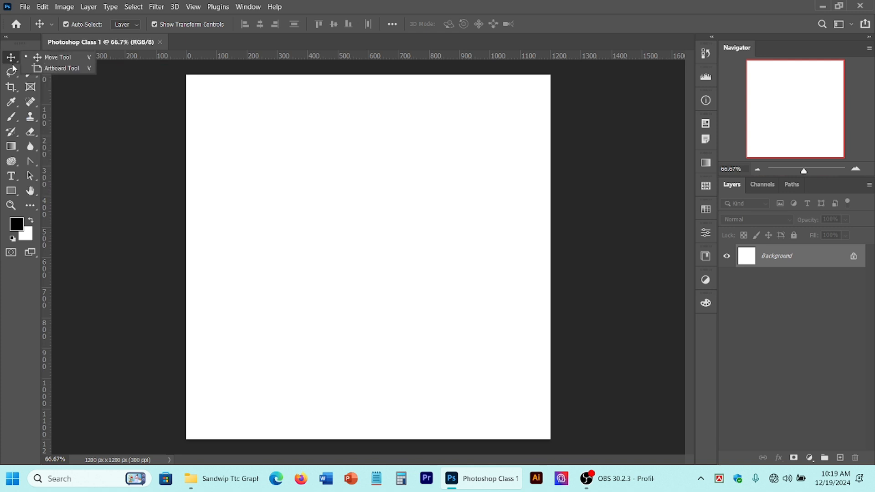
left_click(62, 70)
left_click(348, 182)
left_click_drag(348, 182, 347, 185)
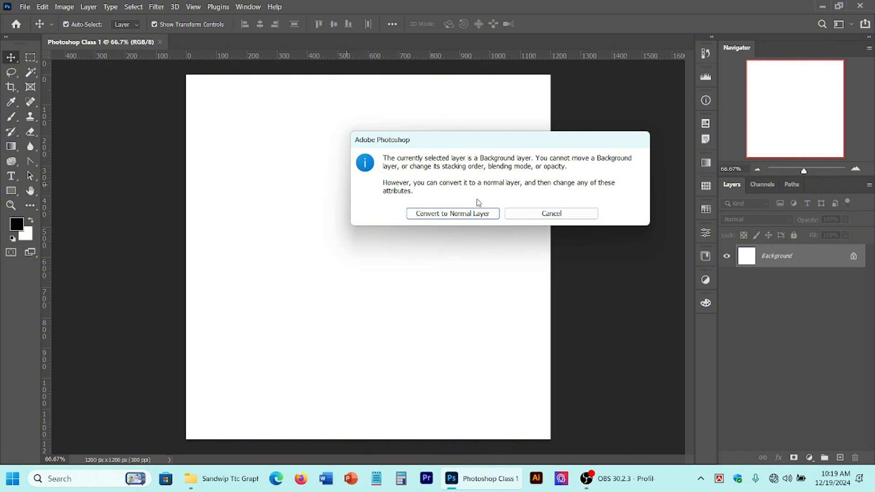
left_click(479, 214)
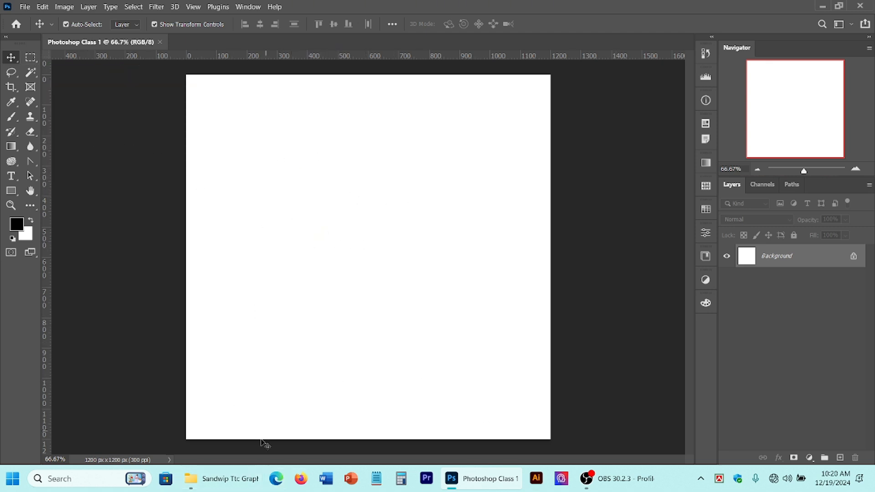
Place the house photo from the file folder, scaled to 5.75%, and position it in the upper part of the white canvas
left_click(252, 476)
left_click_drag(476, 353, 211, 198)
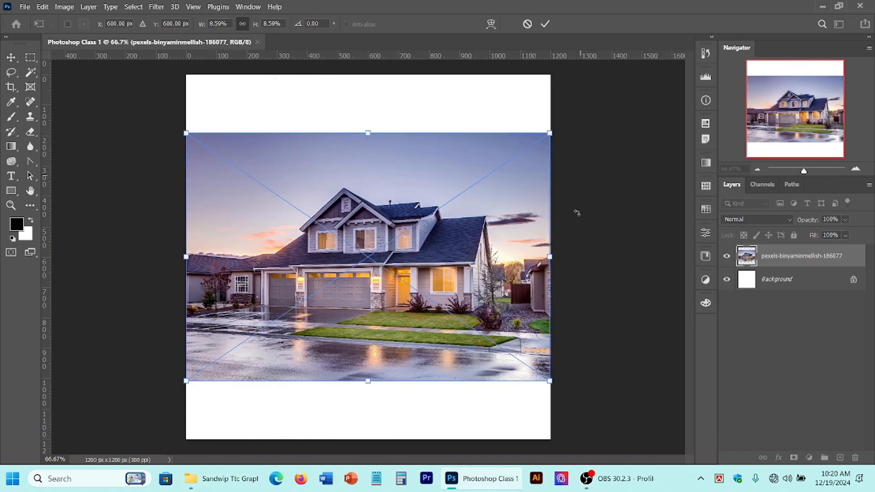
left_click_drag(549, 256, 429, 257)
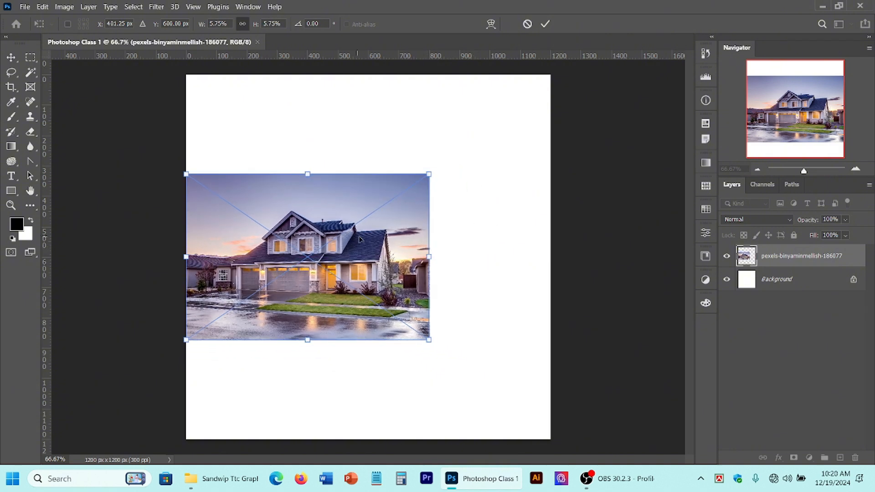
left_click_drag(385, 223, 469, 169)
left_click(544, 25)
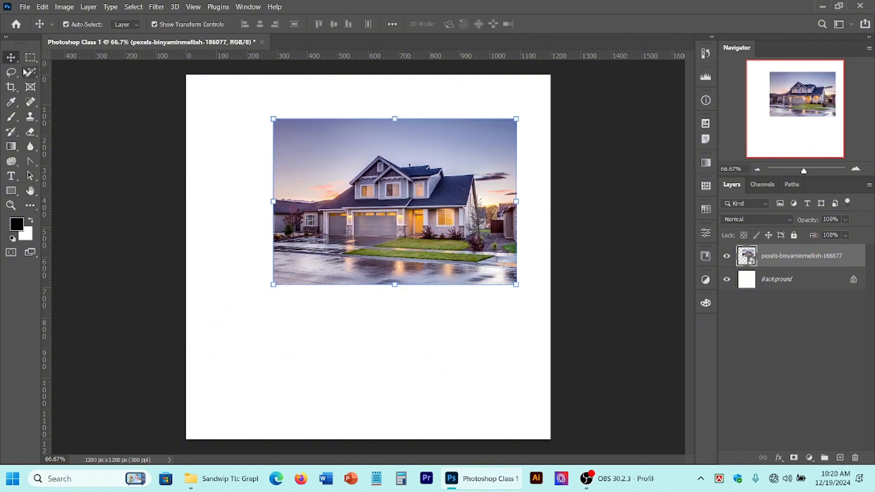
Select a small square area of sky near the house photo's upper-left corner with the Rectangular Marquee tool
key("m")
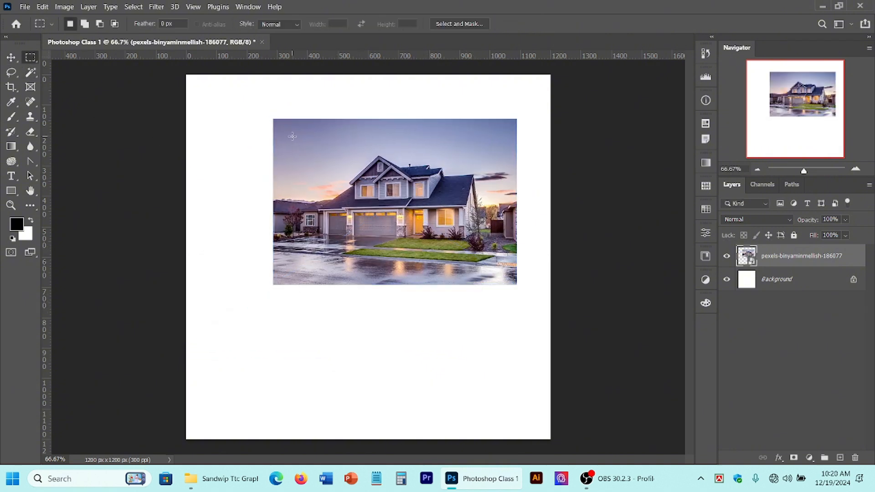
left_click_drag(291, 133, 333, 175)
Try the Elliptical Marquee variant, return to the Rectangular Marquee tool, and select a narrow strip of sky above the roof
right_click(31, 57)
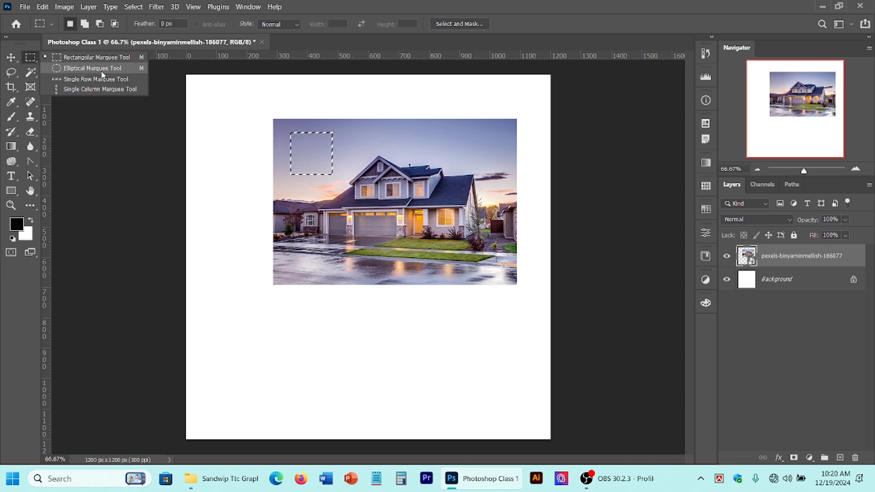
left_click(102, 68)
right_click(31, 57)
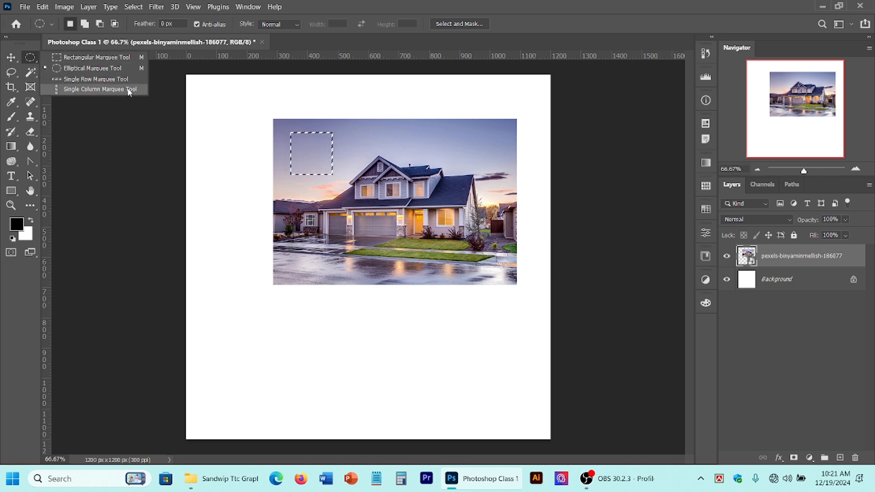
left_click(93, 69)
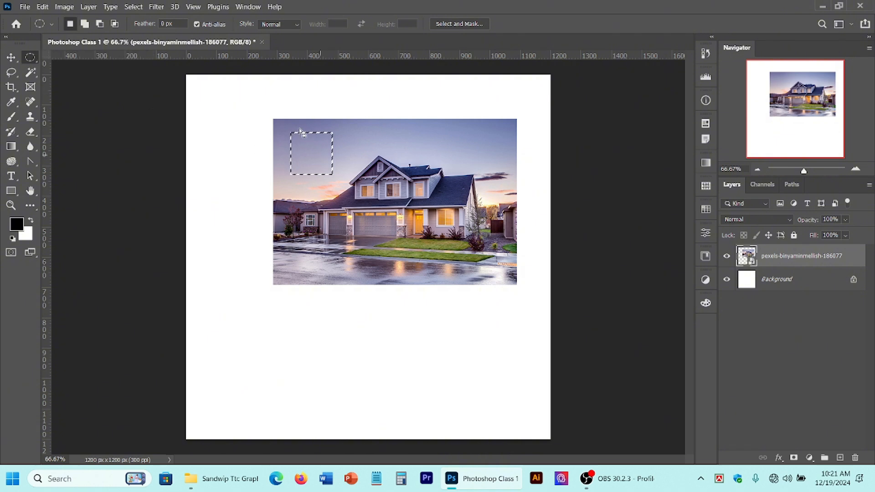
right_click(30, 59)
left_click(60, 59)
left_click_drag(397, 140, 426, 146)
key("v")
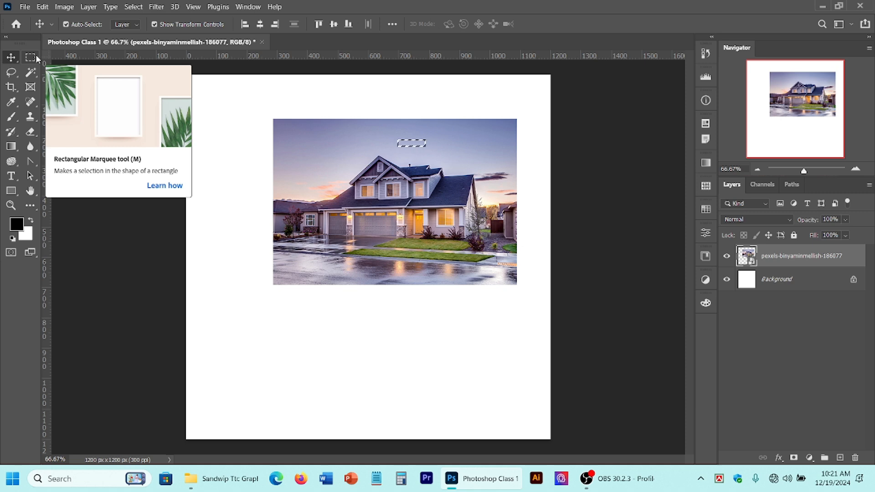
Select a small area of sky near the photo's upper-left corner twice with the Rectangular Marquee tool, deselecting it each time
left_click(35, 56)
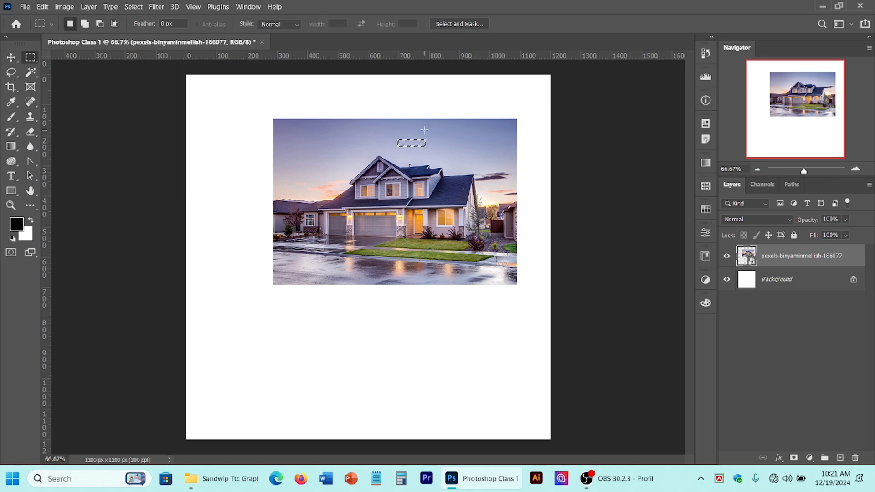
left_click(307, 114)
left_click_drag(290, 134, 336, 177)
right_click(314, 154)
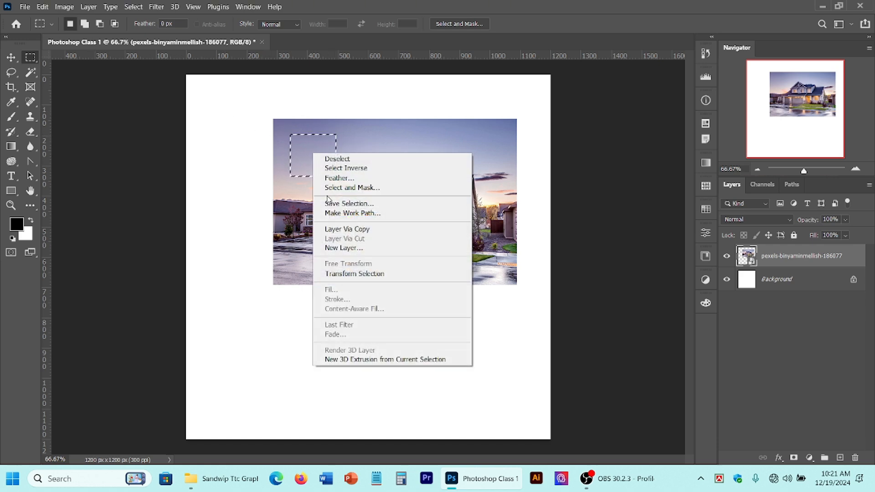
left_click(351, 159)
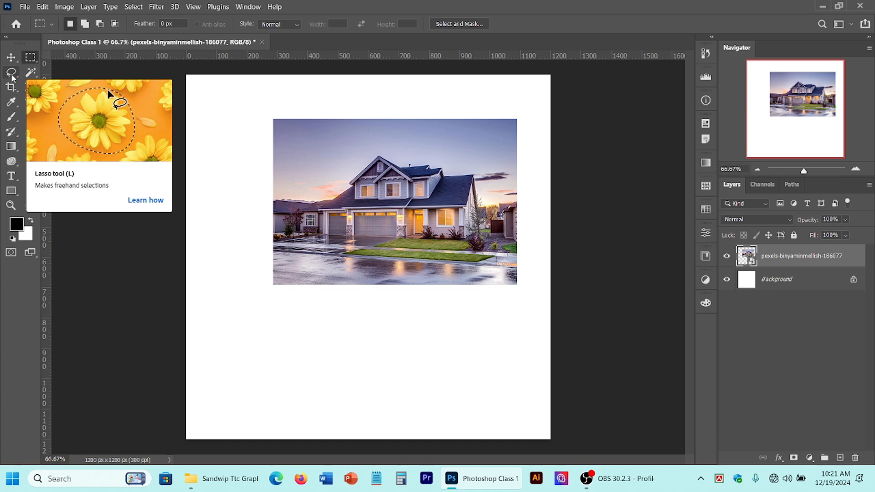
left_click(28, 58)
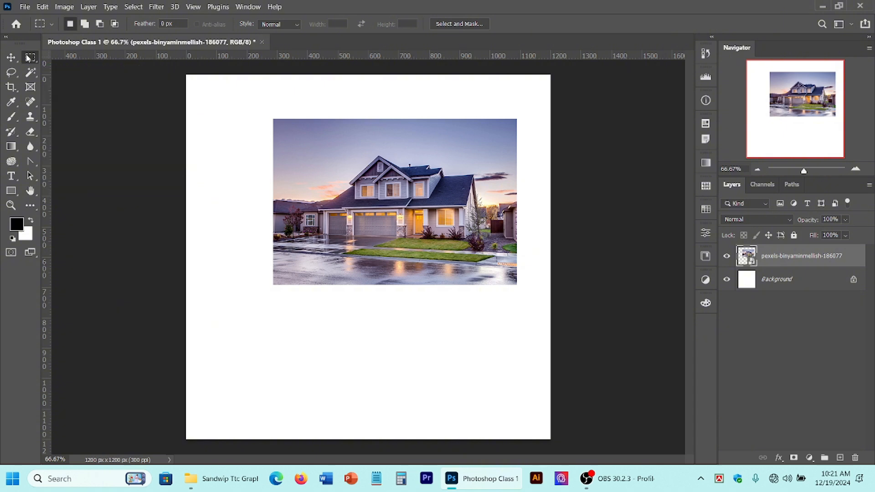
left_click_drag(286, 128, 339, 171)
key("ctrl+d")
Draw freehand Lasso selections around the house and in the sky near the photo's upper-right corner, and clear them
left_click(12, 74)
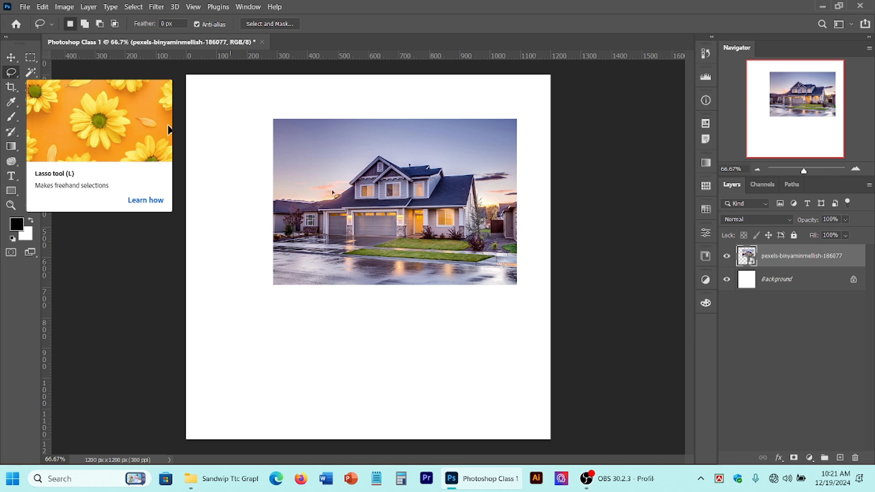
mouse_move(376, 144)
left_mouse_down()
mouse_move(314, 208)
mouse_move(427, 248)
mouse_move(480, 193)
mouse_move(386, 146)
left_mouse_up()
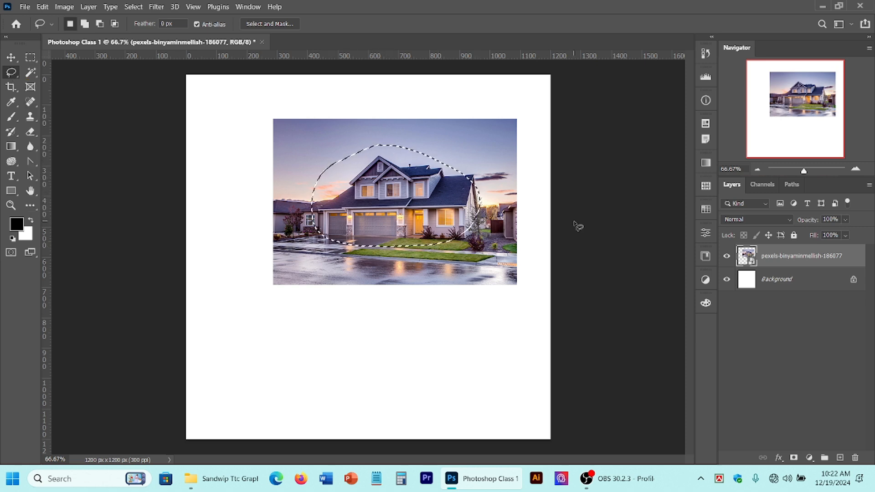
mouse_move(477, 127)
left_mouse_down()
mouse_move(508, 138)
mouse_move(479, 168)
left_mouse_up()
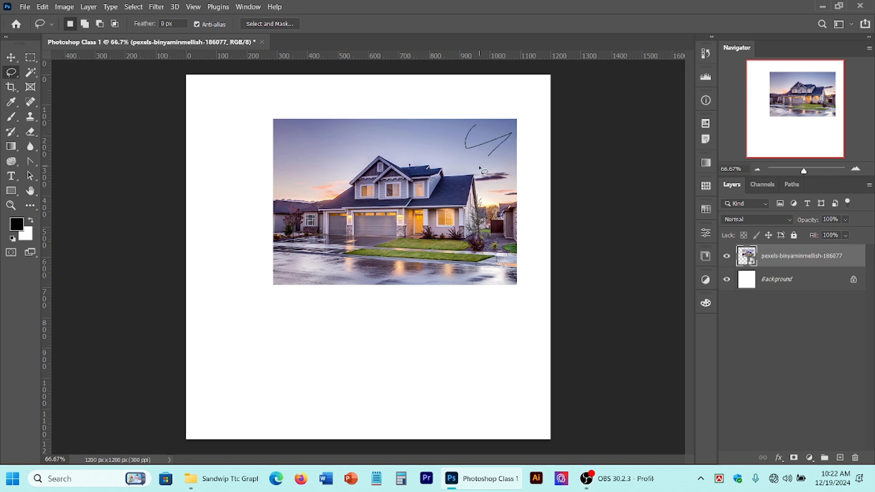
left_click_drag(486, 129, 486, 132)
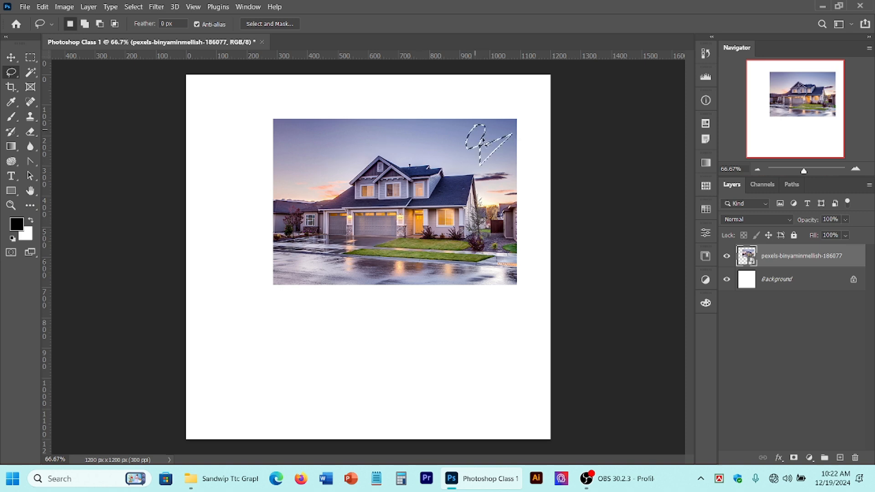
left_click(495, 192)
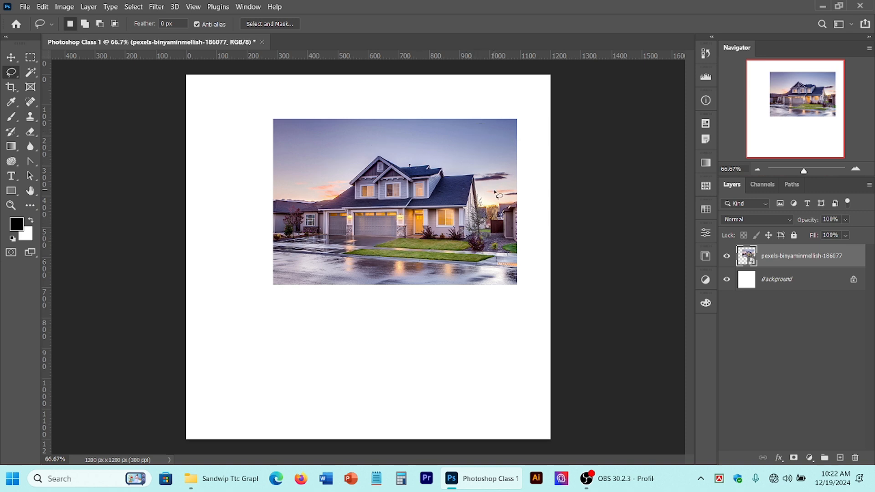
Draw a closed five-point selection around the house and its front yard with the Polygonal Lasso tool
right_click(12, 75)
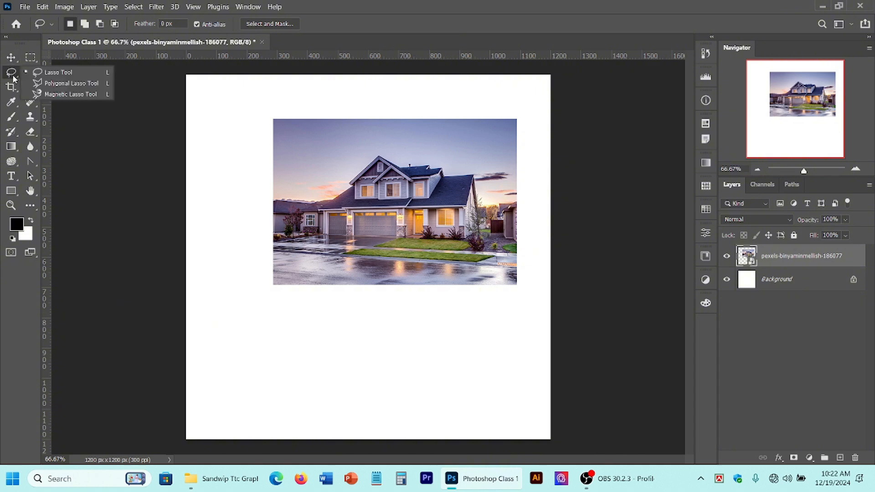
left_click(83, 85)
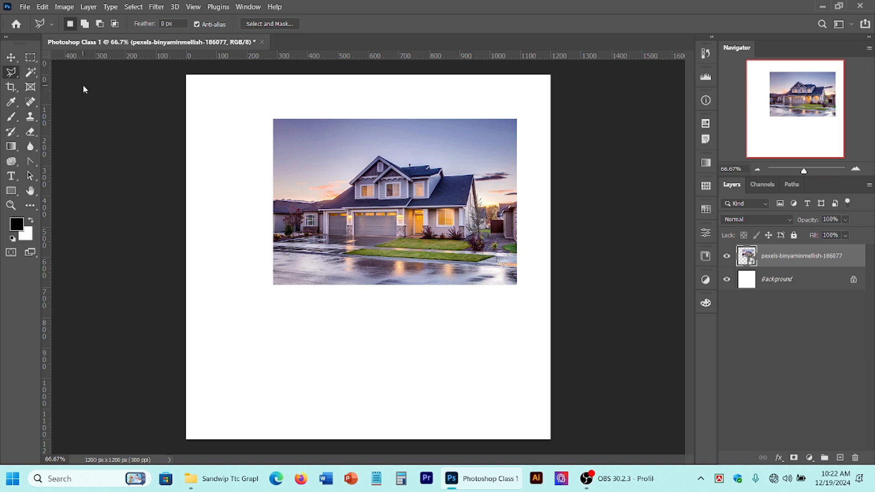
left_click(363, 138)
left_click(498, 157)
left_click(484, 275)
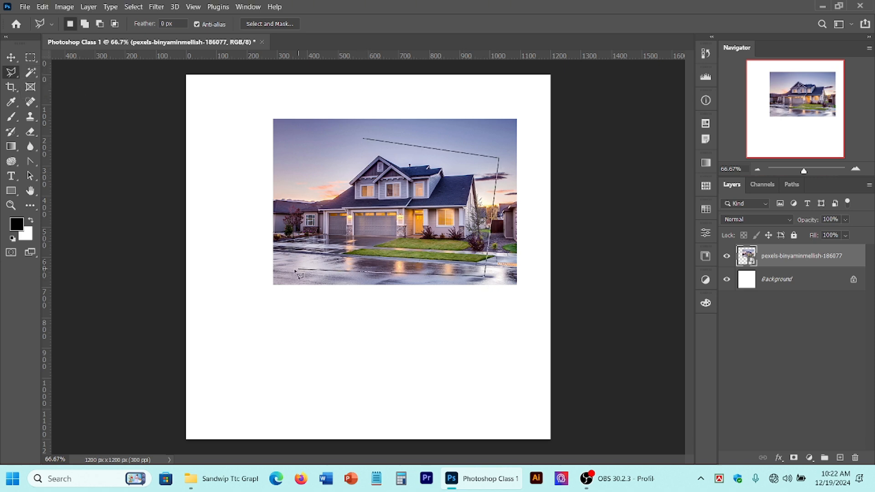
left_click(294, 269)
left_click(290, 133)
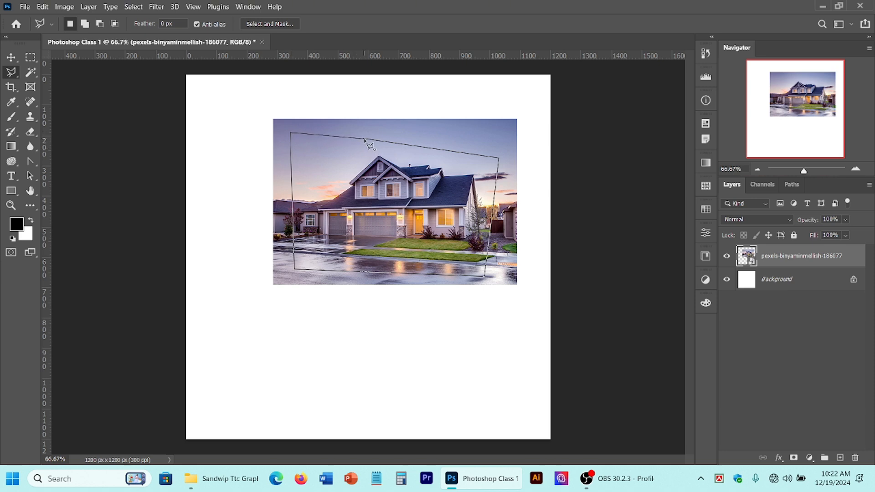
left_click(364, 139)
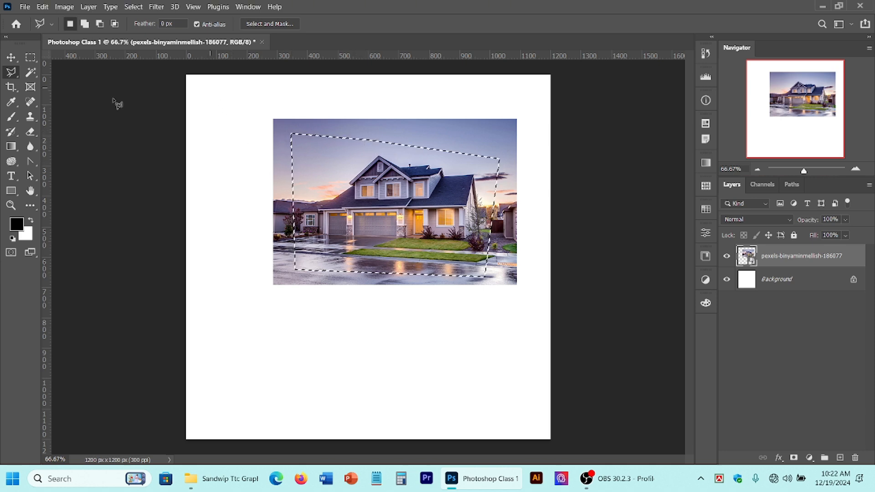
Clear the selection, try tracing the house's roofline and side wall with the Magnetic Lasso tool, and discard the outline
right_click(13, 75)
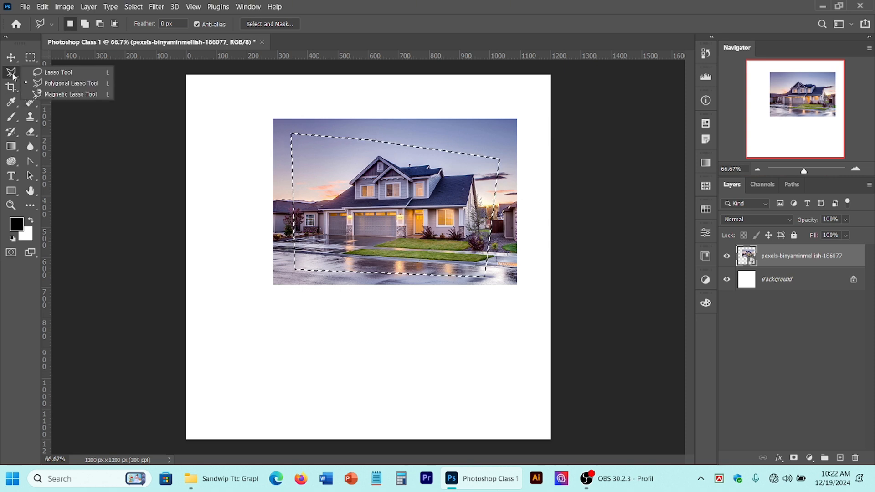
left_click(68, 94)
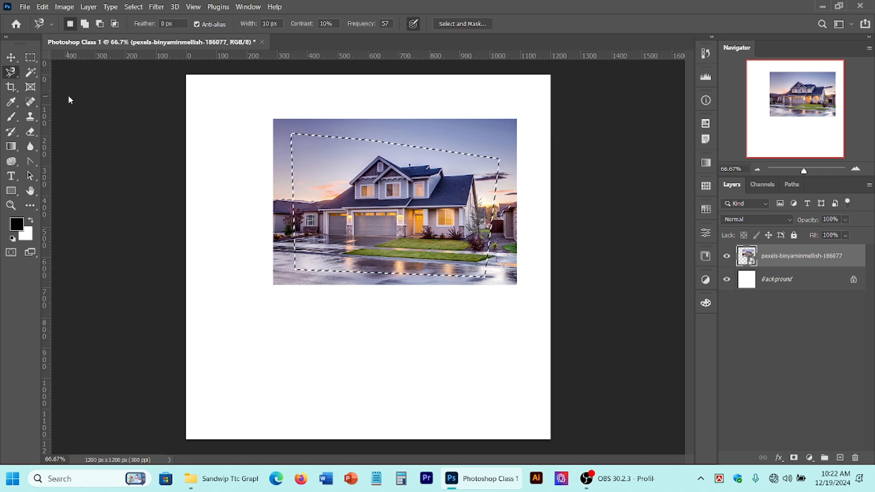
key("ctrl+d")
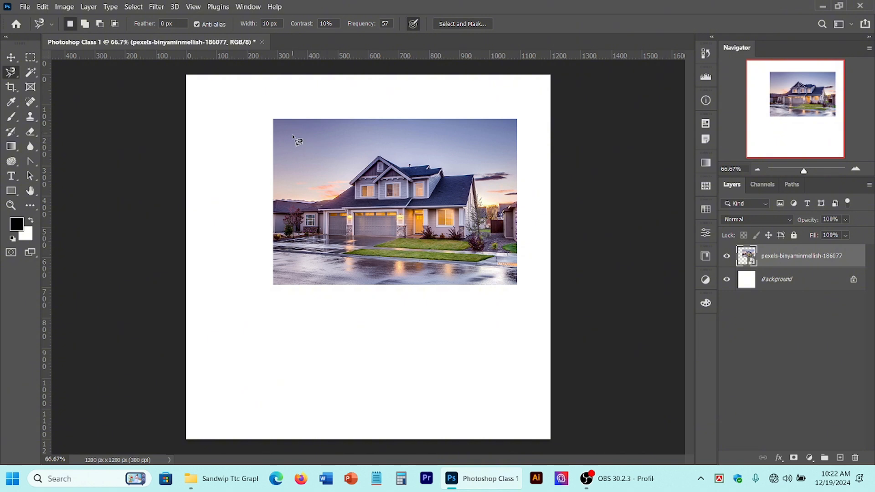
left_click(297, 136)
left_click(474, 178, "ctrl")
mouse_move(452, 185)
left_mouse_down()
mouse_move(484, 207)
mouse_move(458, 160)
left_mouse_up()
left_click(464, 162, "ctrl")
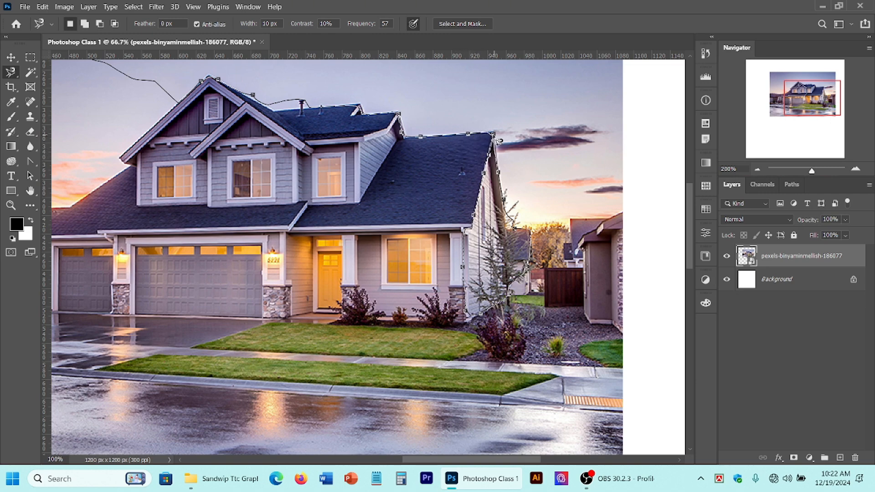
key("ctrl+minus")
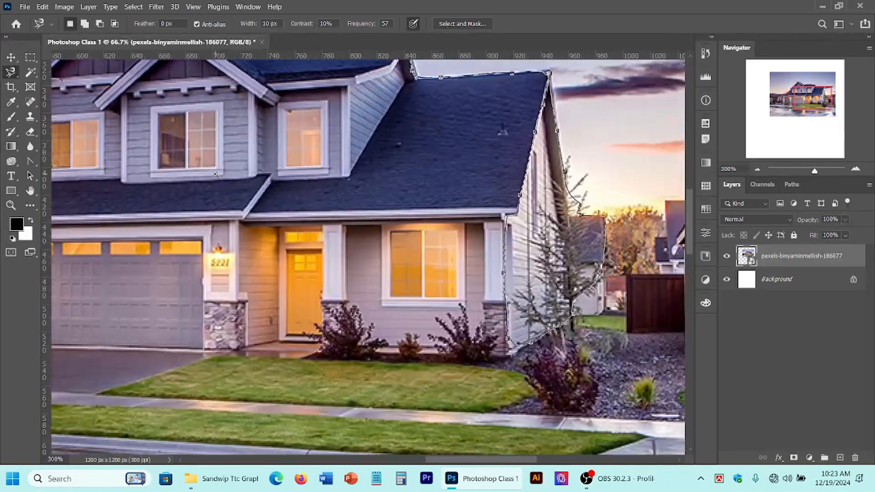
key("Escape")
Select the sky with the Magic Wand tool at tolerance 32, adding the lower sky down to the rooftops
left_click(31, 72)
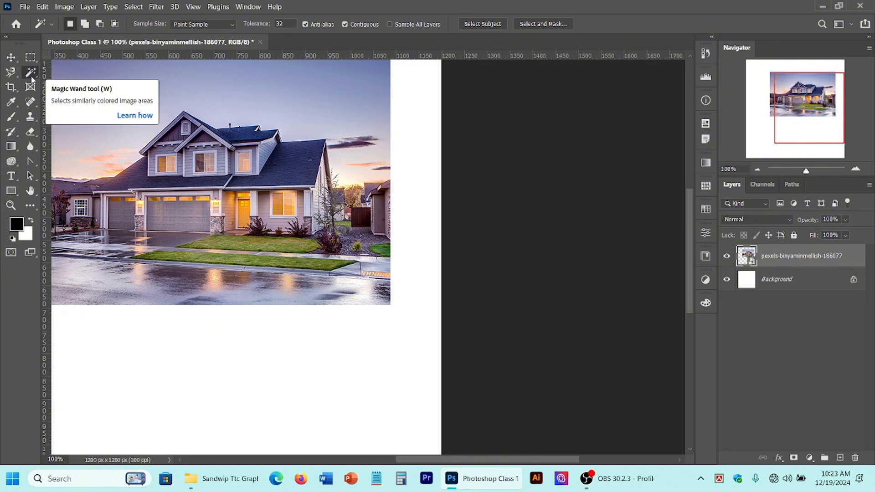
scroll(217, 187, "up", 3)
scroll(258, 219, "down", 5)
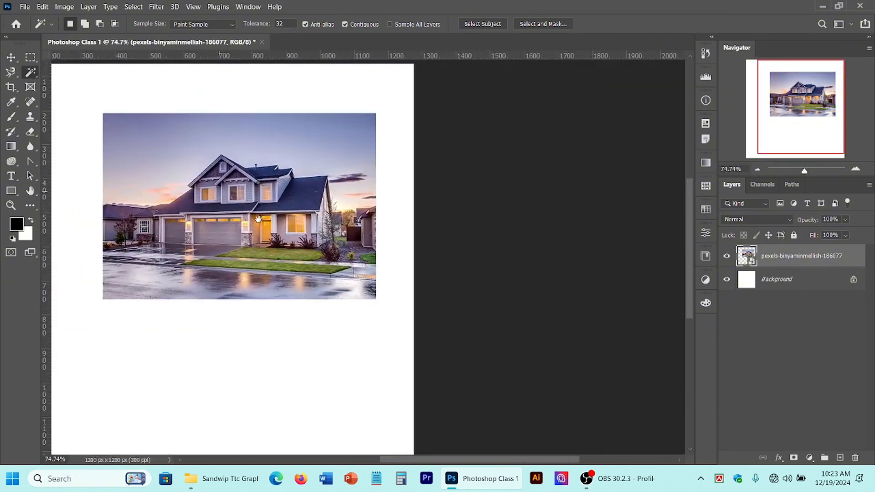
scroll(258, 219, "up", 4)
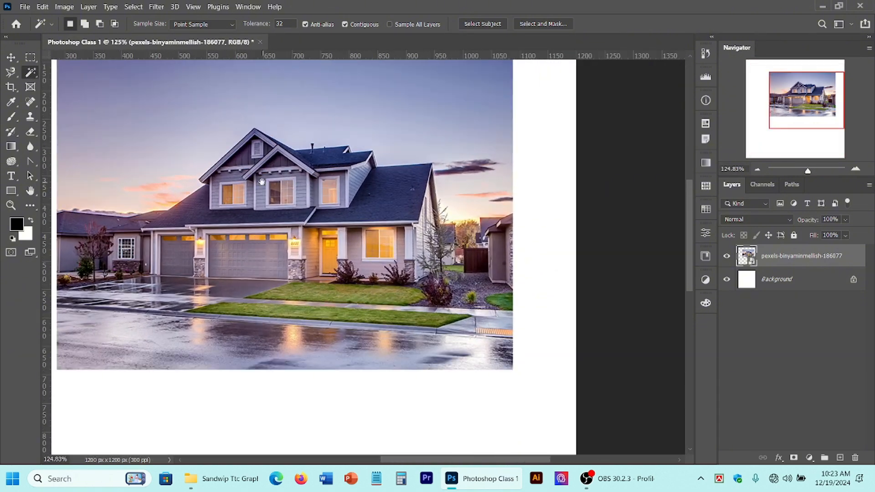
scroll(262, 181, "down", 3)
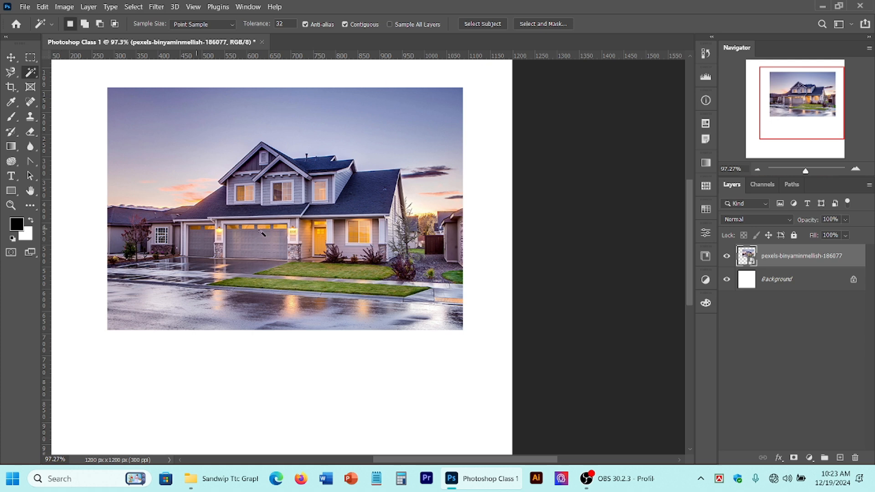
left_click(135, 109)
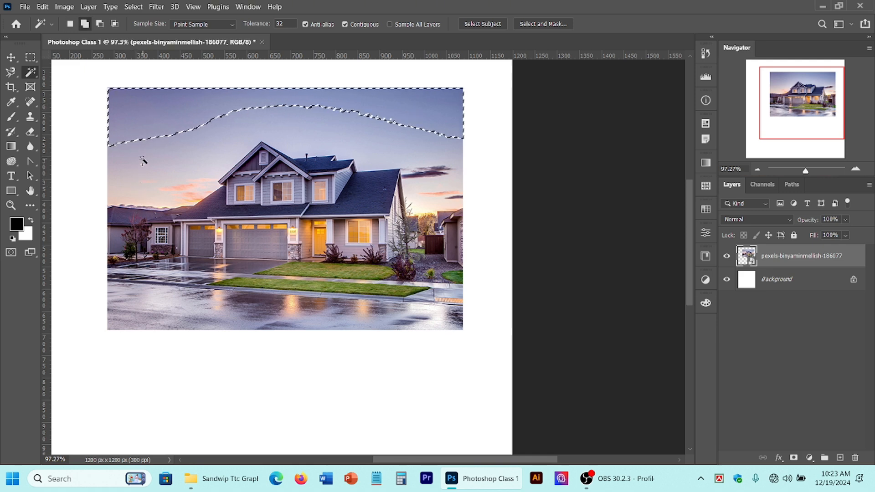
left_click(141, 160, "shift")
left_click(177, 197, "shift")
left_click(185, 193, "shift")
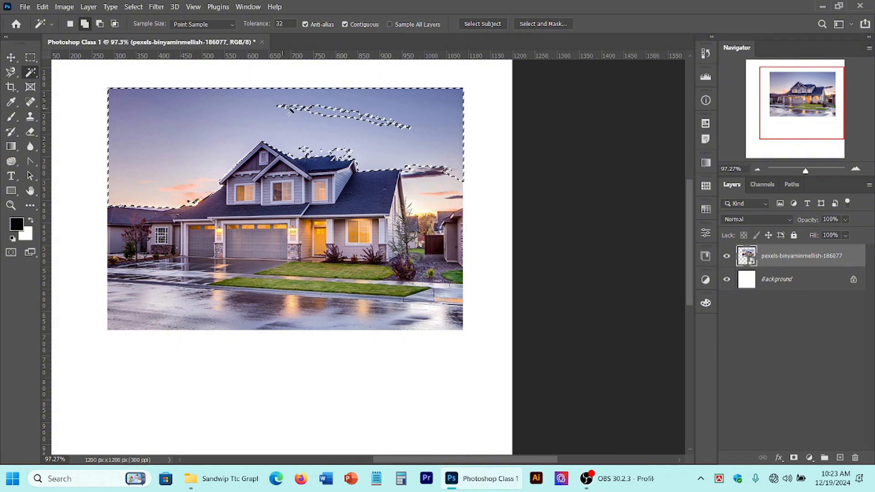
Add the unselected sky strip above the house, the patches along the roof and the clouds beside it to the selection
left_click(411, 130, "shift")
left_click(332, 152, "shift")
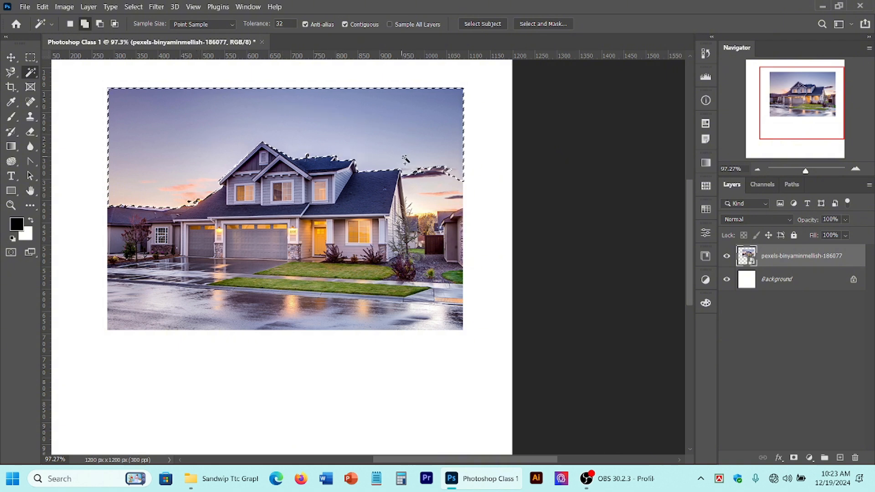
left_click(420, 165, "shift")
left_click(436, 171, "shift")
left_click(440, 171, "shift")
left_click(440, 187, "shift")
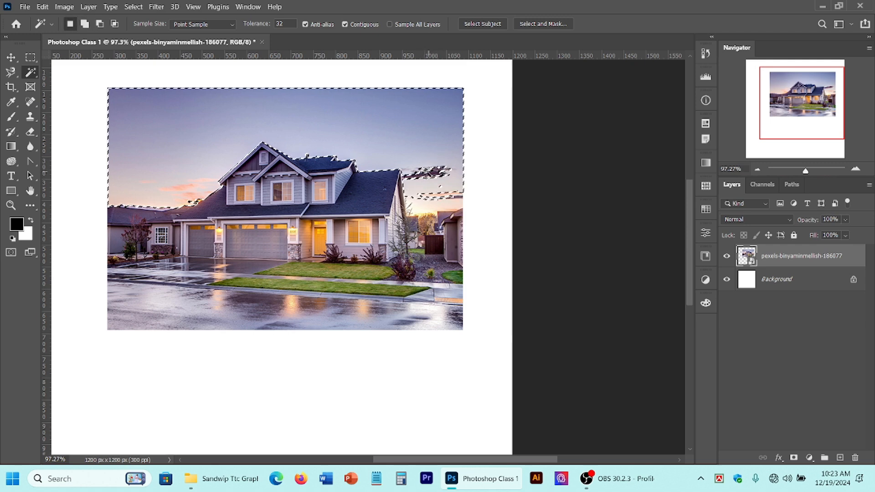
left_click(429, 172, "shift")
left_click(449, 193, "shift")
Clear the sky selection and select the main house with the Object Selection tool in Rectangle mode
right_click(30, 72)
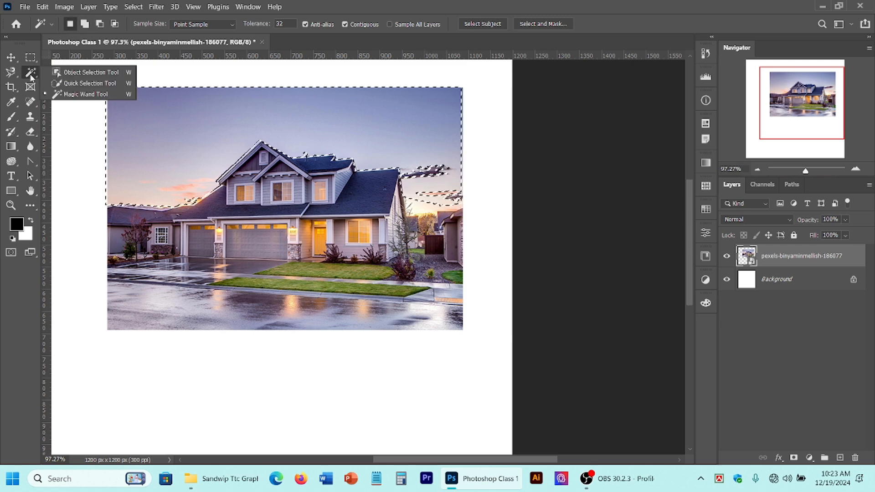
left_click(75, 75)
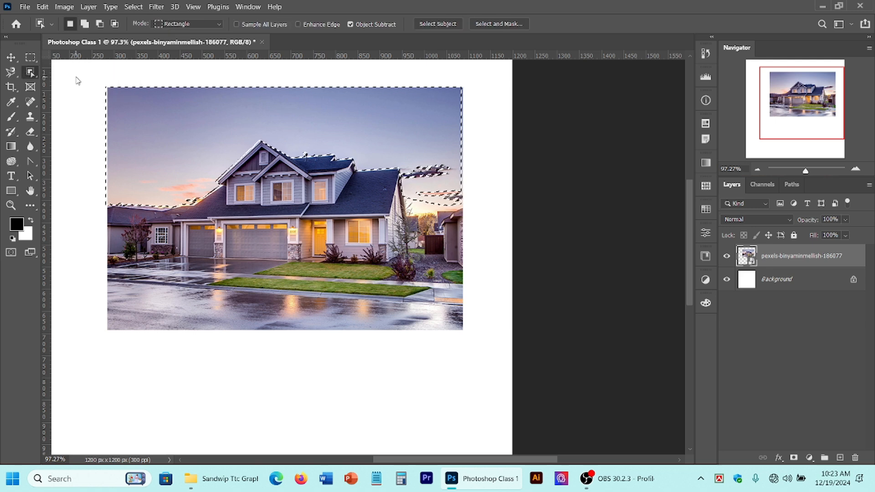
left_click(180, 112)
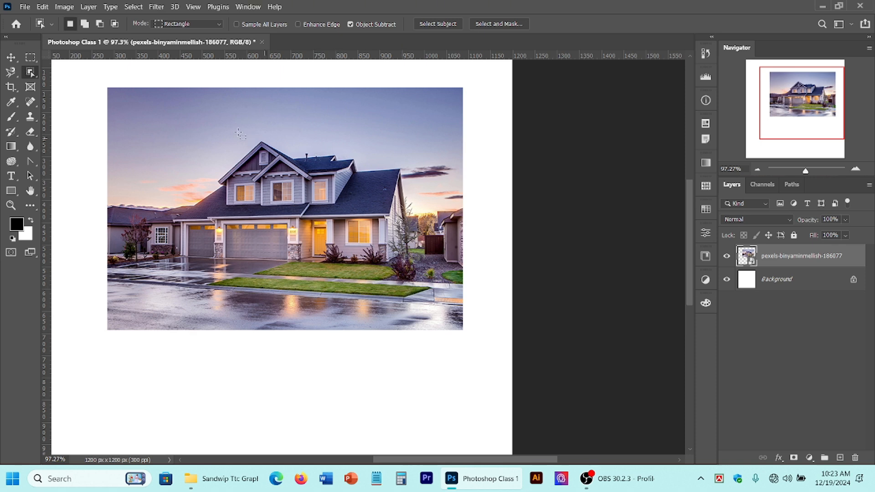
left_click_drag(195, 105, 416, 304)
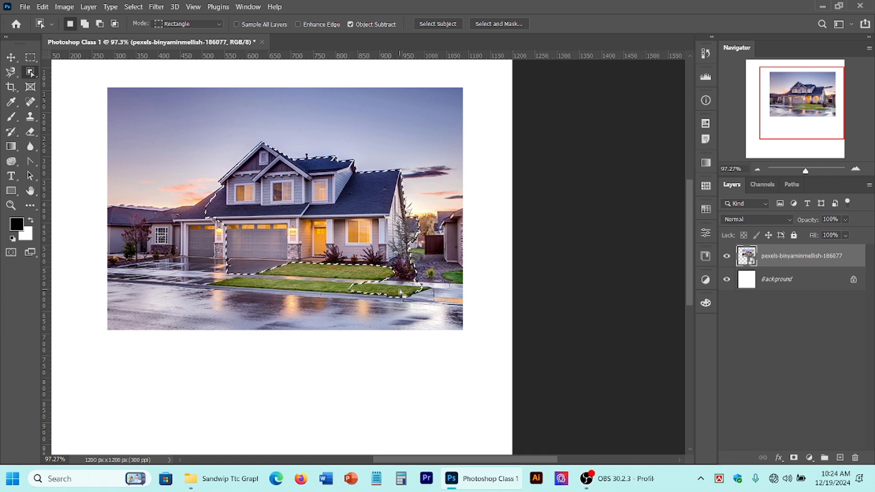
Subtract the front grass strip by the road from the house selection with the Object Selection tool
key("alt")
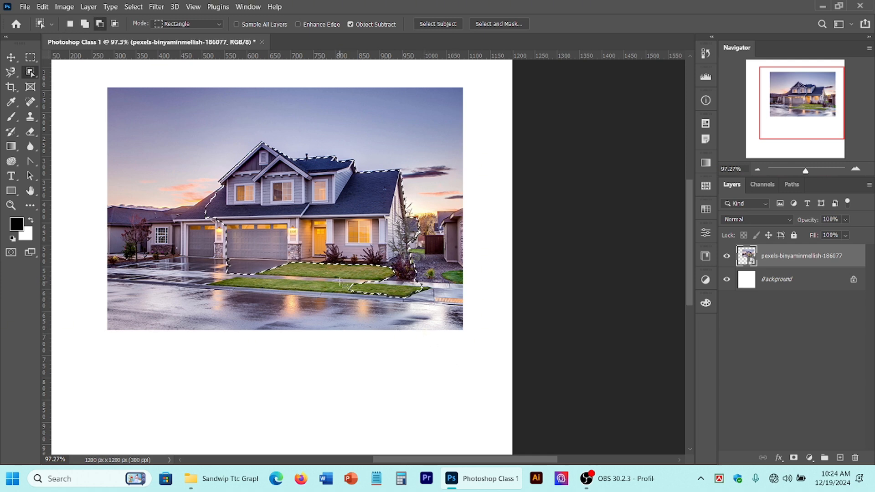
left_click_drag(339, 282, 443, 321)
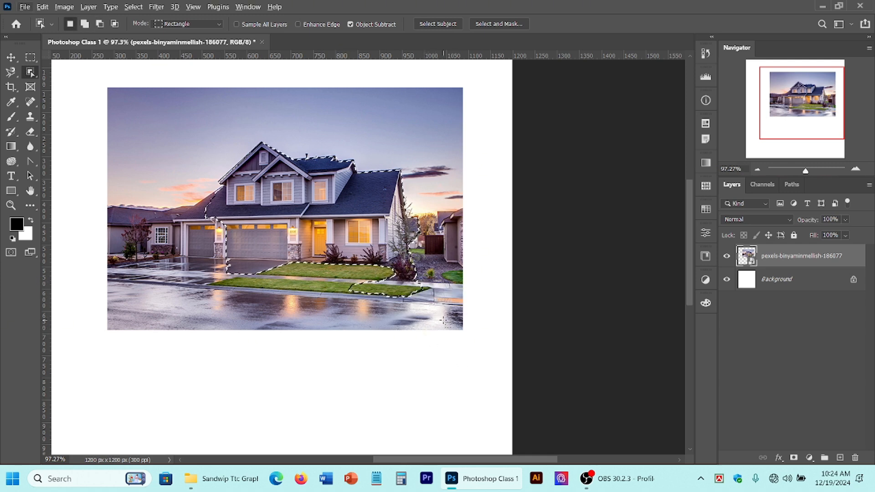
left_click_drag(369, 285, 443, 311)
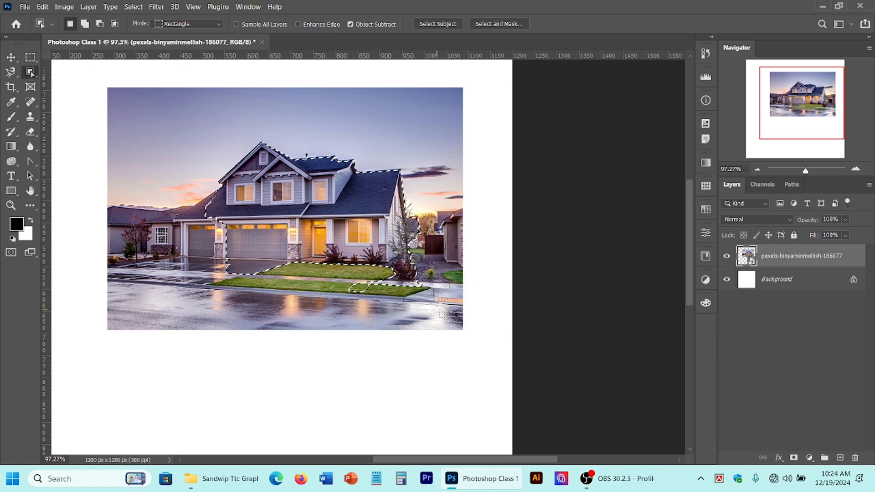
left_click_drag(337, 278, 382, 297)
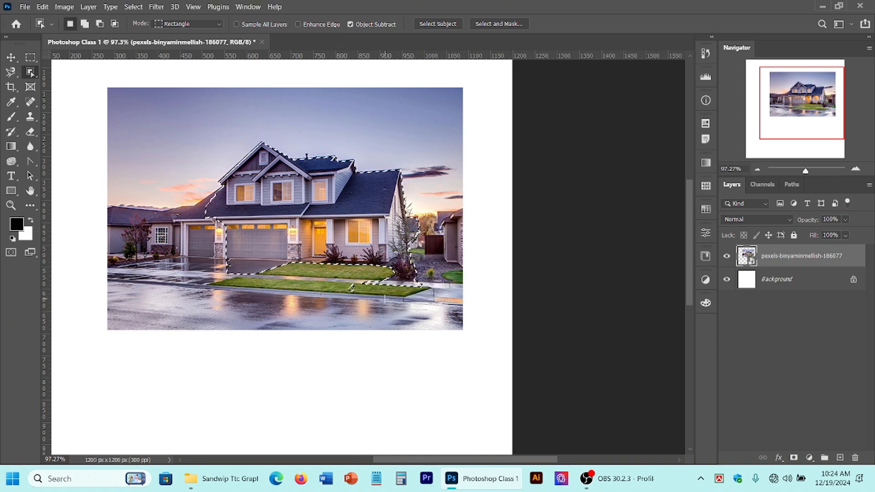
Clear the house selection and select the wet road along the photo's lower edge with the Quick Selection tool
right_click(35, 75)
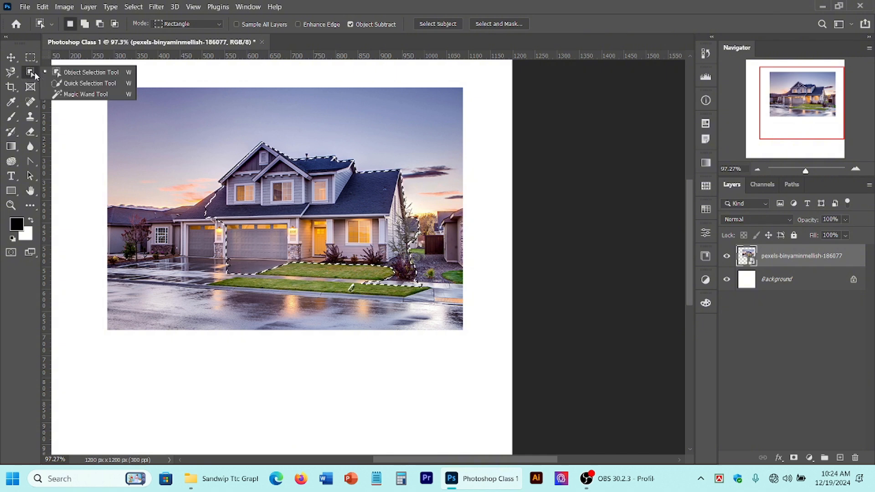
left_click(76, 83)
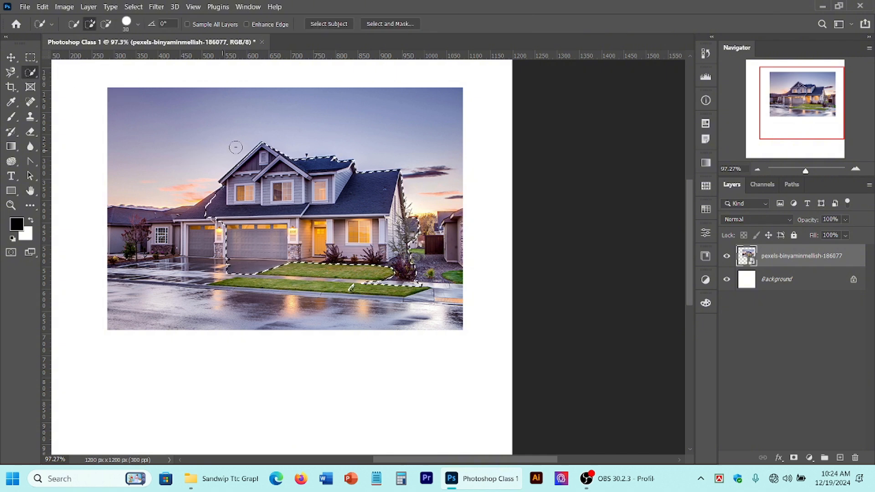
key("ctrl+d")
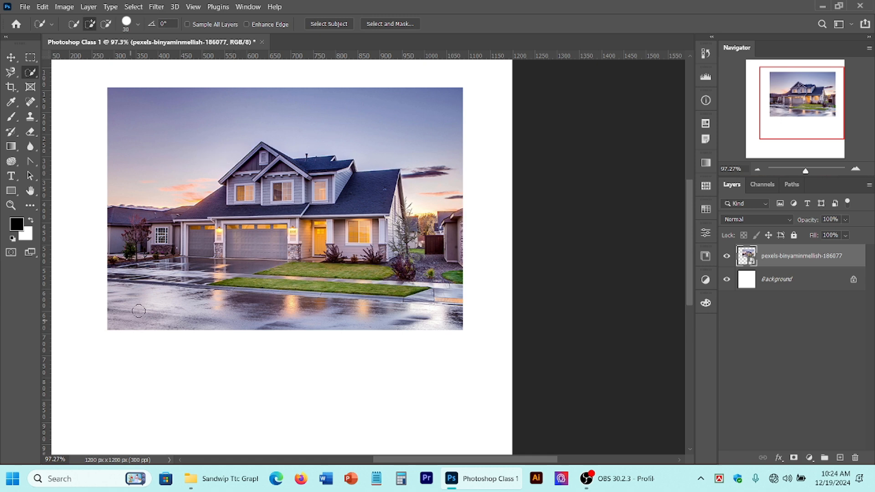
mouse_move(129, 319)
left_mouse_down()
mouse_move(154, 316)
mouse_move(143, 322)
left_mouse_up()
left_click_drag(171, 324, 198, 327)
left_click_drag(253, 325, 288, 324)
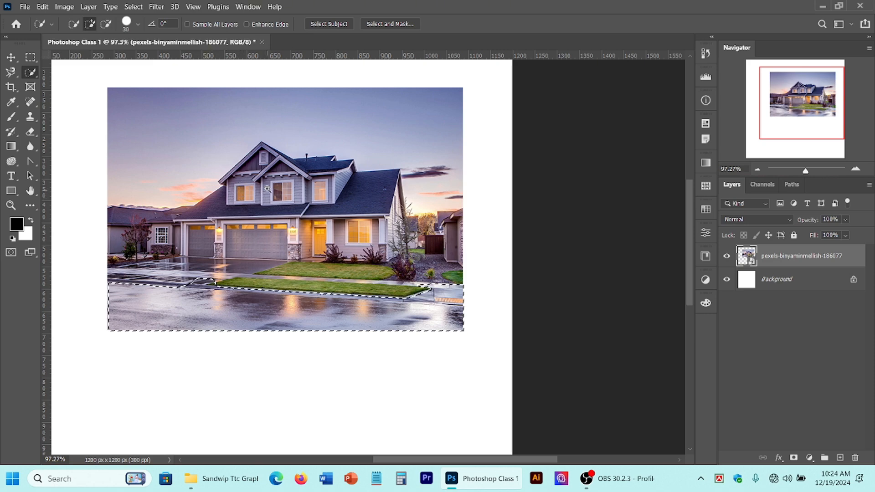
Add the front gables and both large roof slopes to the selection with the quick selection brush reduced to 15 px
mouse_move(267, 188)
left_mouse_down()
mouse_move(355, 209)
mouse_move(314, 200)
left_mouse_up()
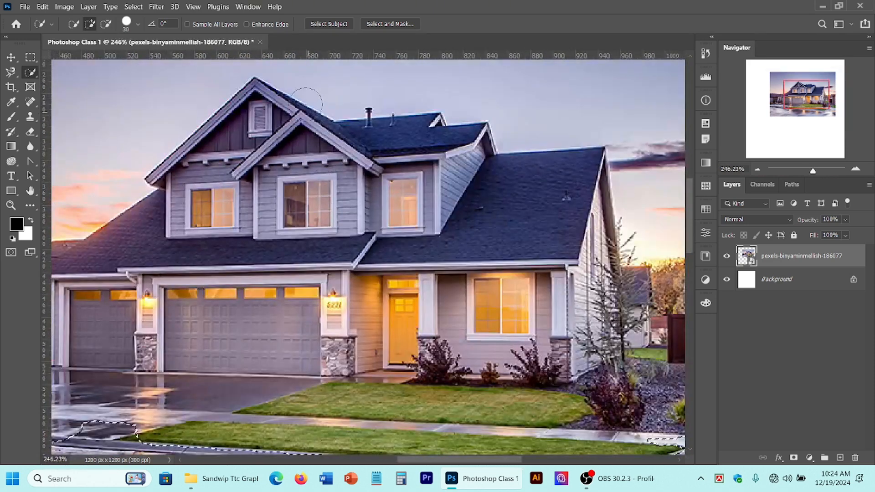
key("bracketleft")
key("bracketleft")
key("bracketleft")
mouse_move(301, 118)
left_mouse_down()
mouse_move(328, 136)
mouse_move(291, 124)
mouse_move(208, 137)
mouse_move(262, 160)
mouse_move(248, 161)
left_mouse_up()
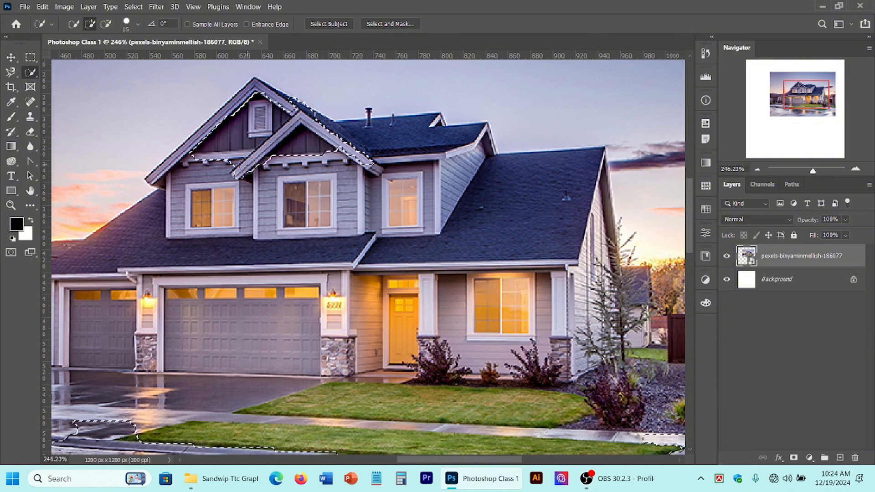
left_click_drag(529, 196, 429, 247)
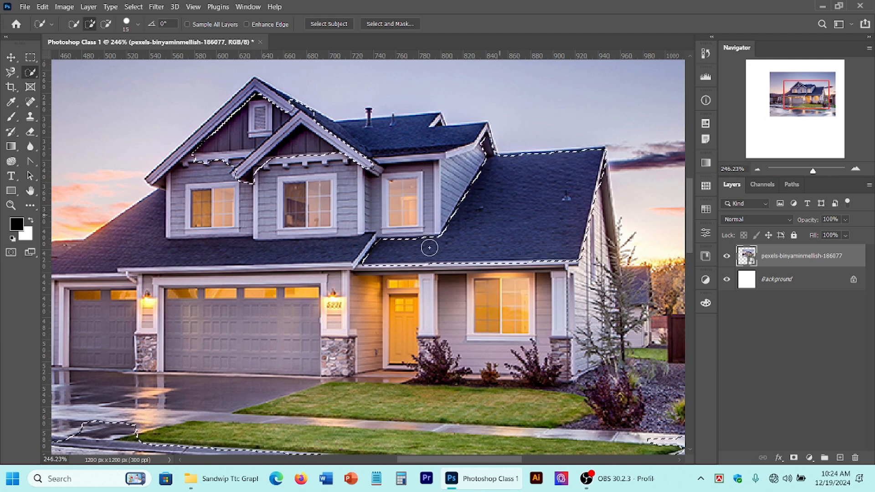
mouse_move(302, 253)
left_mouse_down()
mouse_move(104, 256)
mouse_move(138, 268)
left_mouse_up()
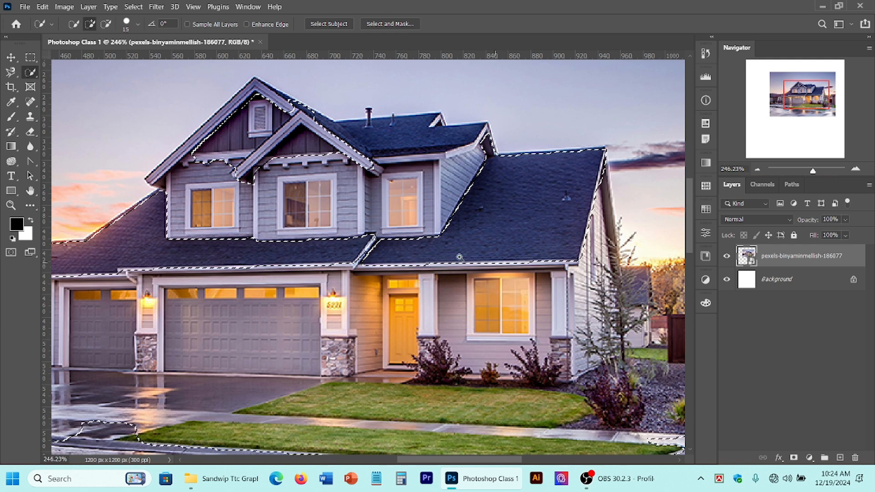
Clear the selection, try the Crop tool on the full canvas and discard the crop
key("ctrl+0")
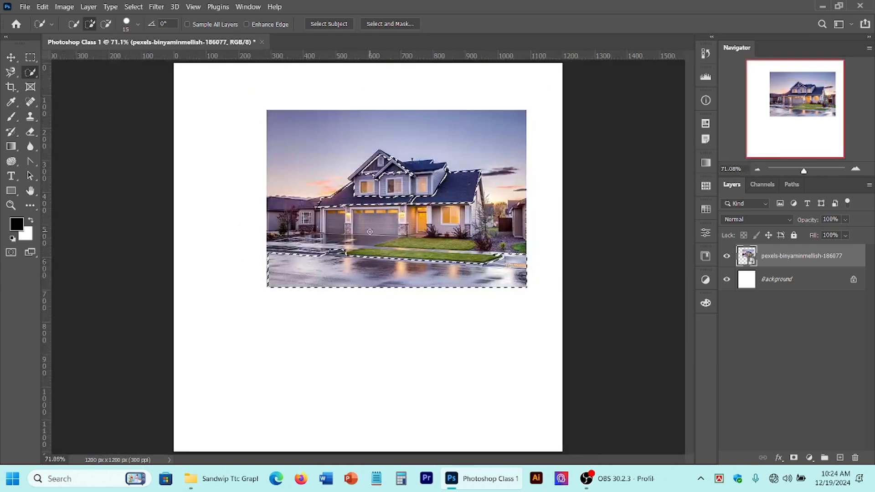
key("ctrl+d")
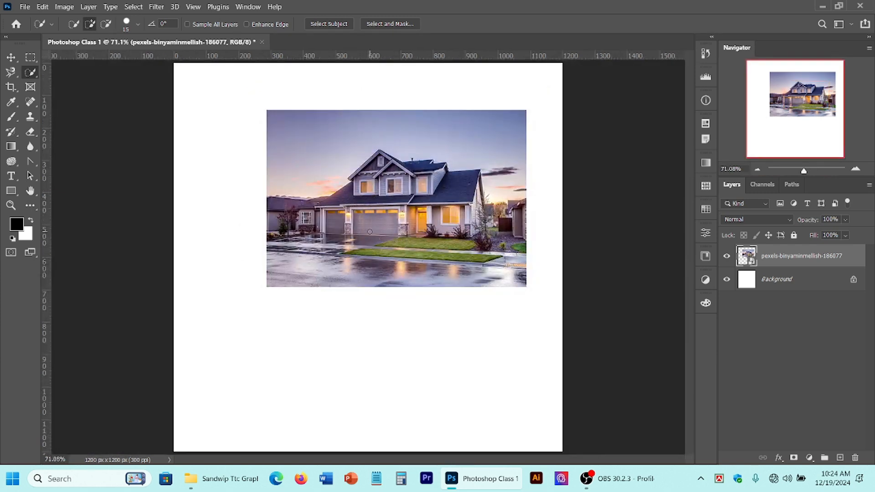
left_click(7, 88)
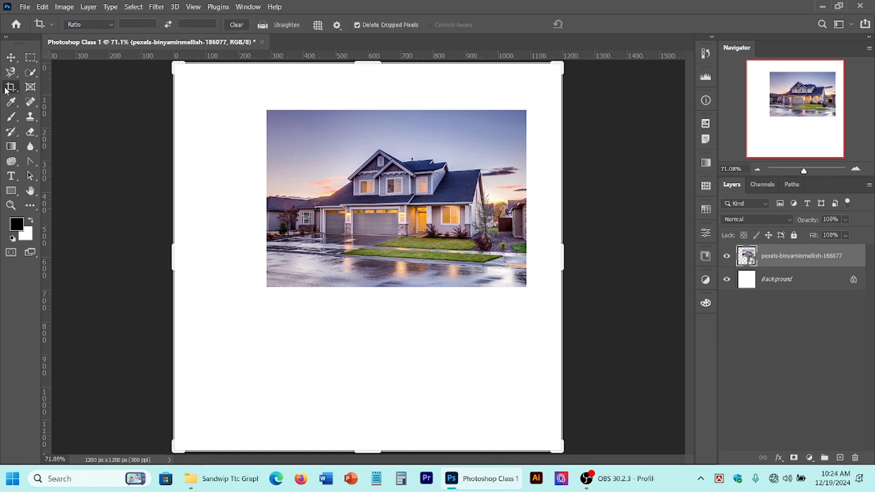
left_click_drag(363, 67, 365, 67)
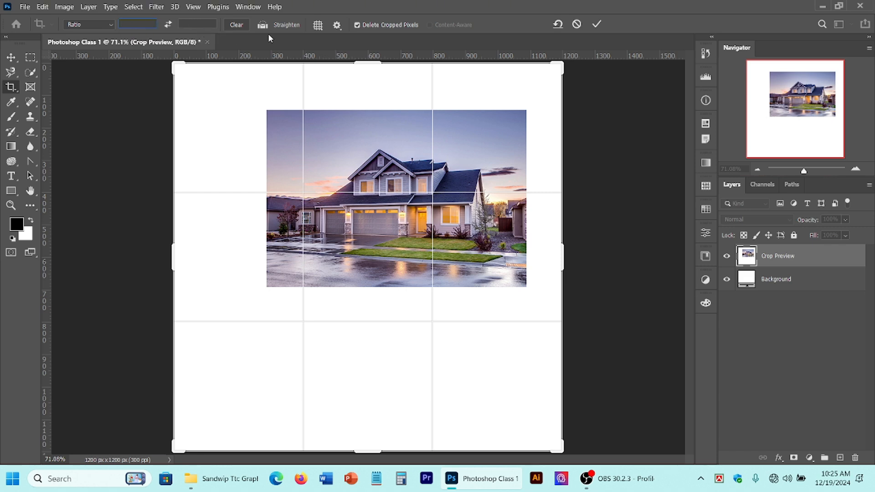
left_click(576, 25)
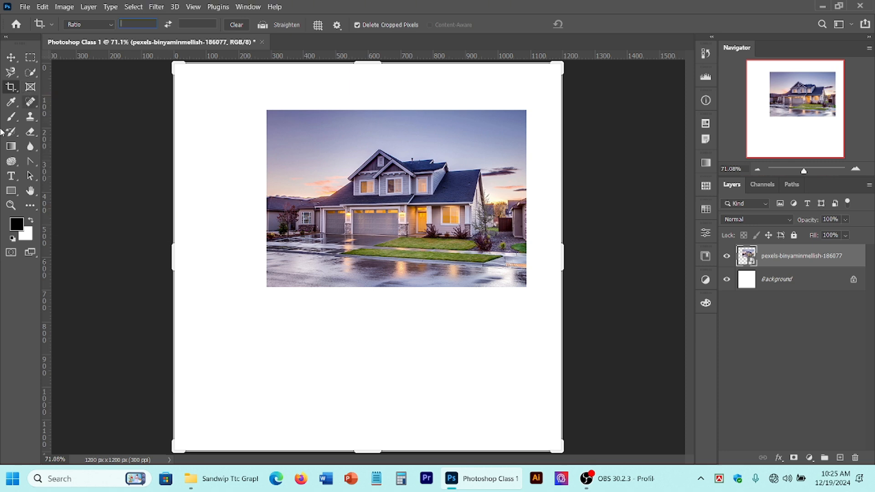
left_click(14, 104)
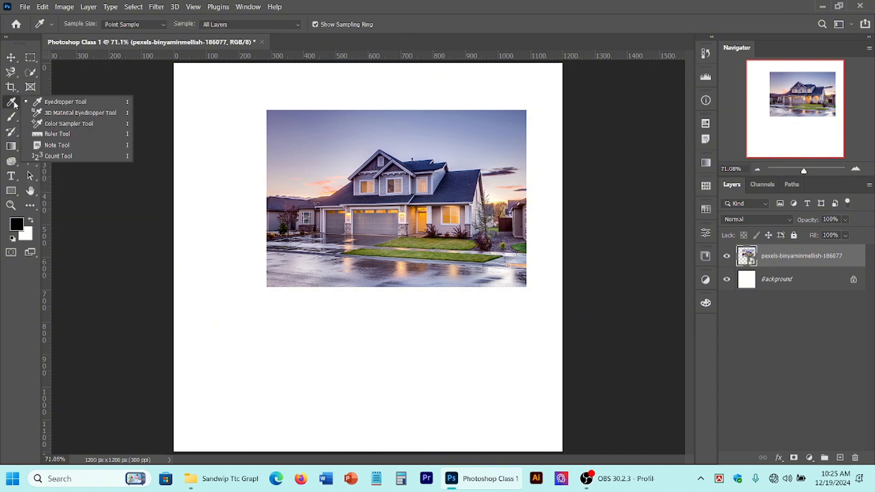
left_click(14, 105)
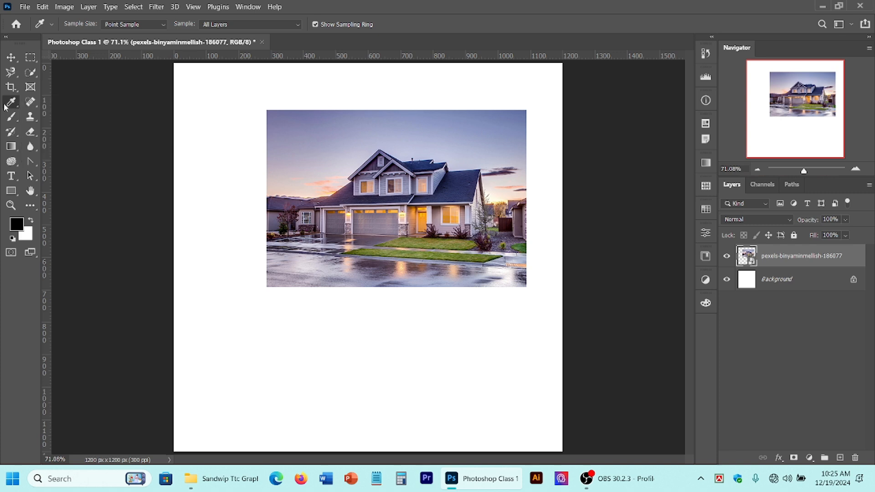
Choose the Spot Healing Brush and rasterize the house photo layer for retouching
left_click(32, 102)
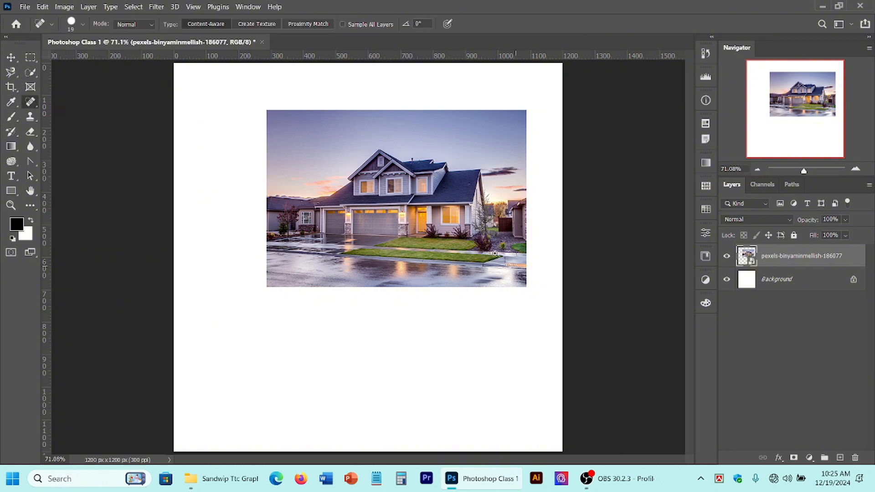
left_click_drag(395, 213, 469, 293)
left_click_drag(524, 103, 429, 266)
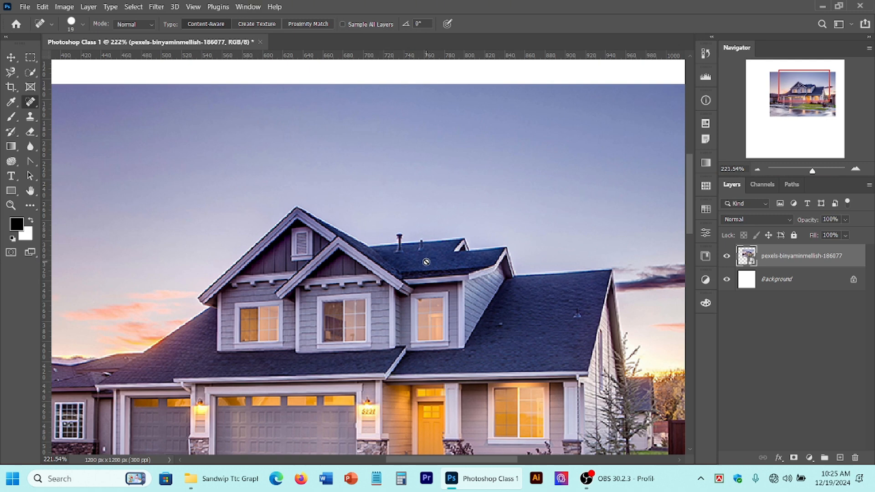
left_click(426, 261)
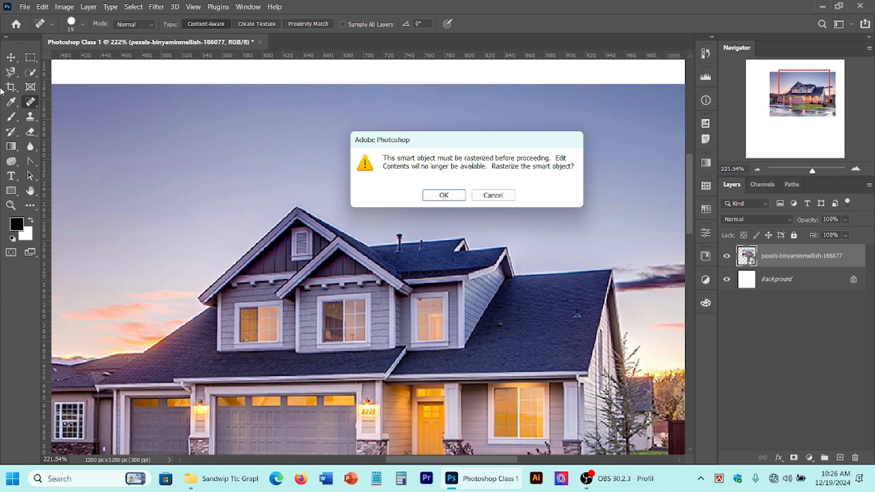
left_click(497, 198)
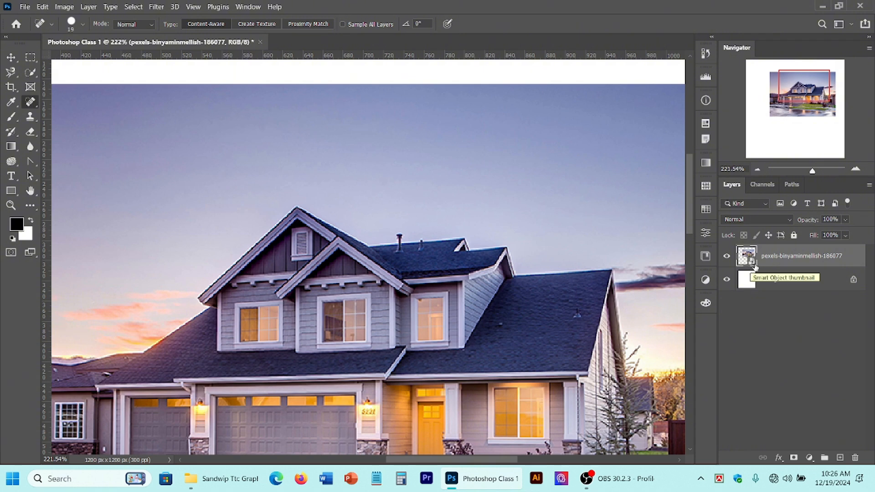
right_click(777, 257)
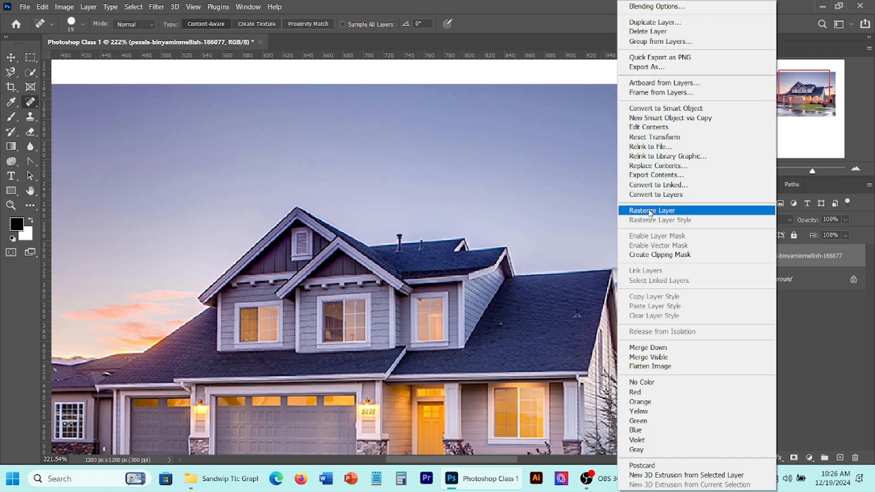
left_click(691, 212)
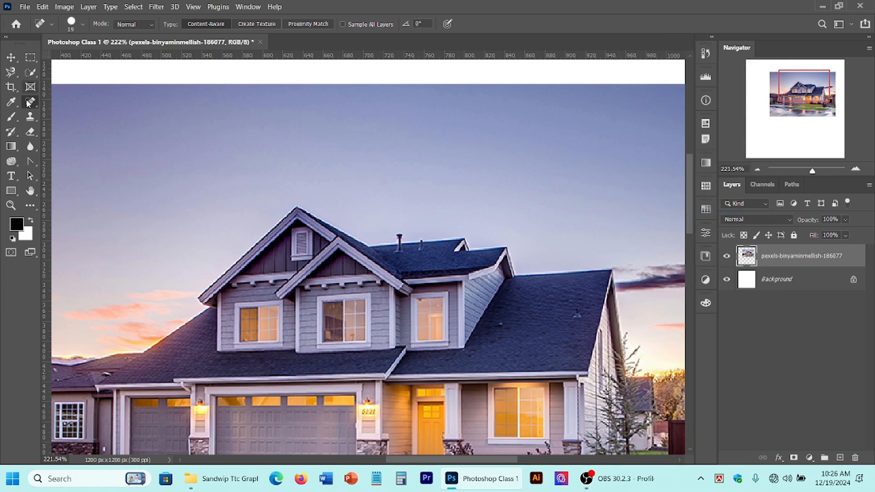
Remove the two small vent pipes on the upper roof and the vent on the large right-hand roof slope with spot healing
left_click(421, 249)
key("ctrl+z")
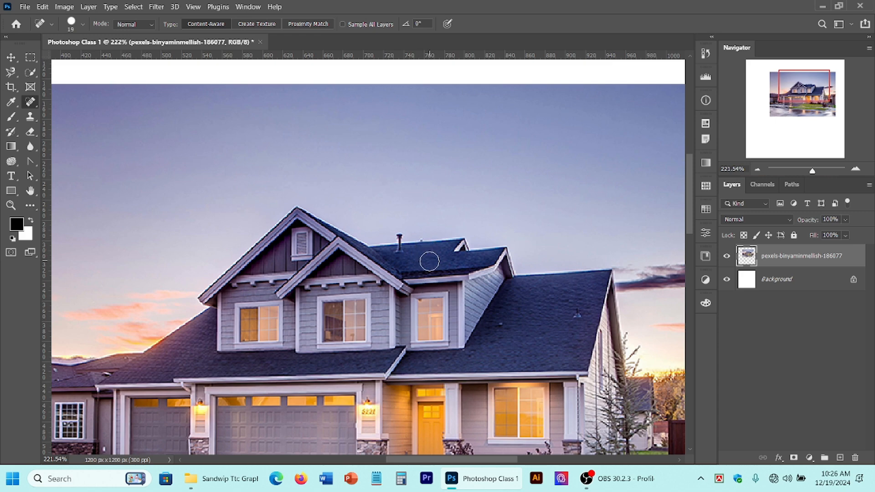
key("ctrl+space")
mouse_move(421, 265)
left_mouse_down()
mouse_move(462, 293)
mouse_move(421, 260)
mouse_move(401, 262)
mouse_move(422, 255)
left_mouse_up()
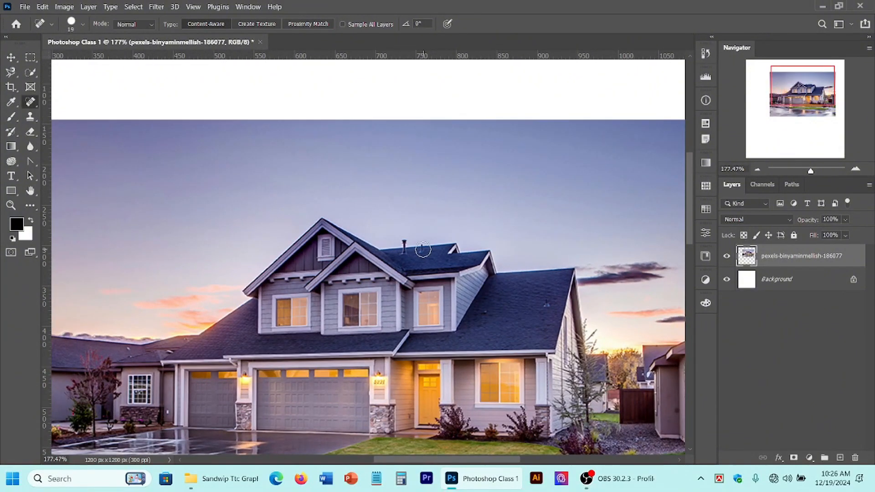
left_click(423, 250)
left_click(404, 245)
left_click(546, 307)
Switch to the Healing Brush and undo the last two vent removals on the roof
right_click(34, 104)
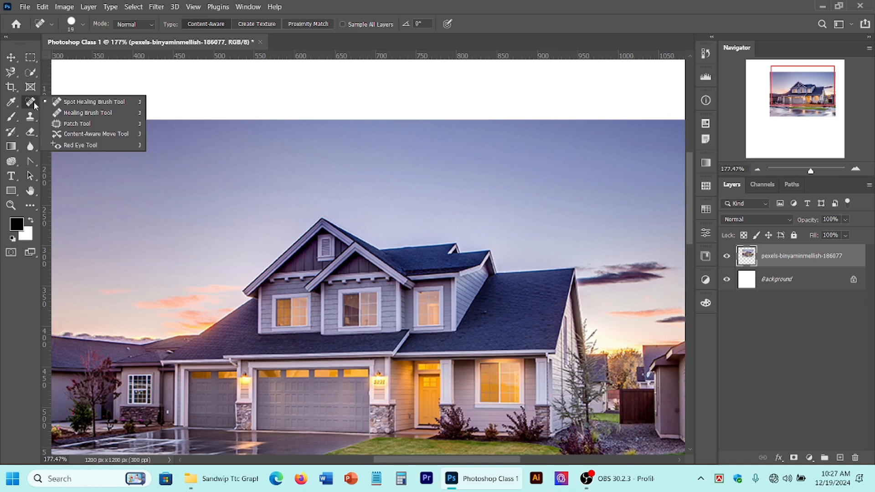
left_click(76, 114)
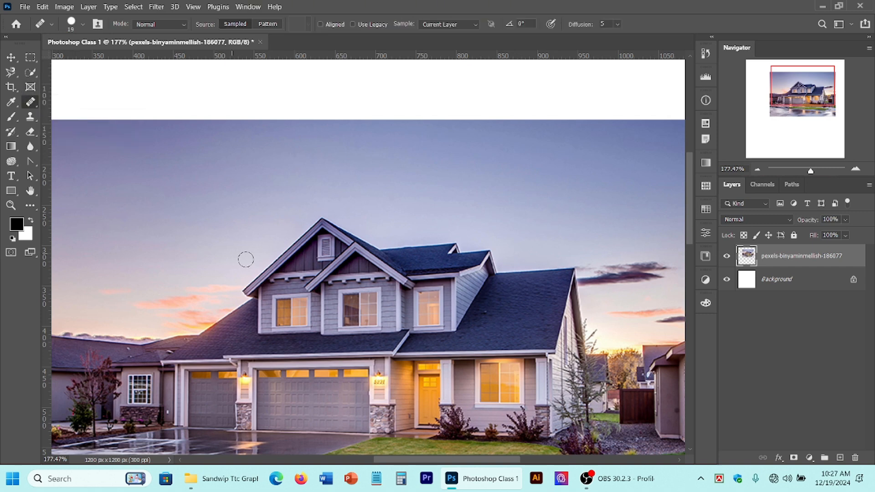
left_click(508, 313)
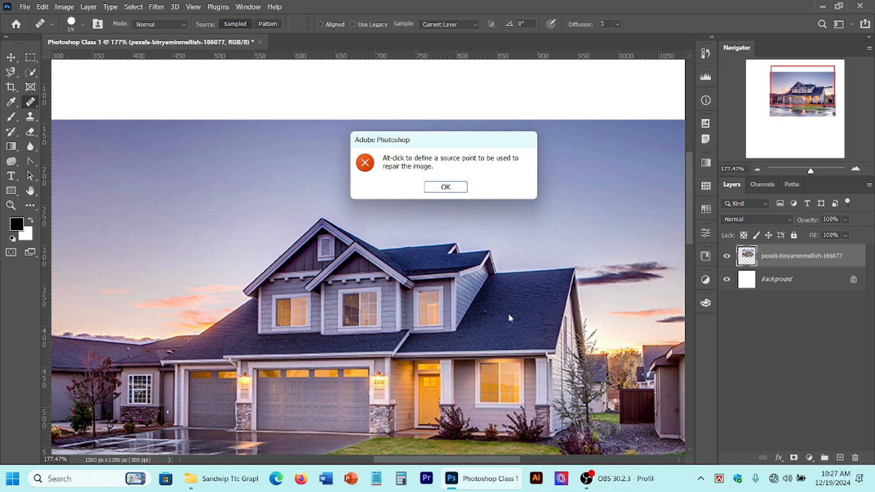
left_click(442, 185)
scroll(416, 344, "down", 3)
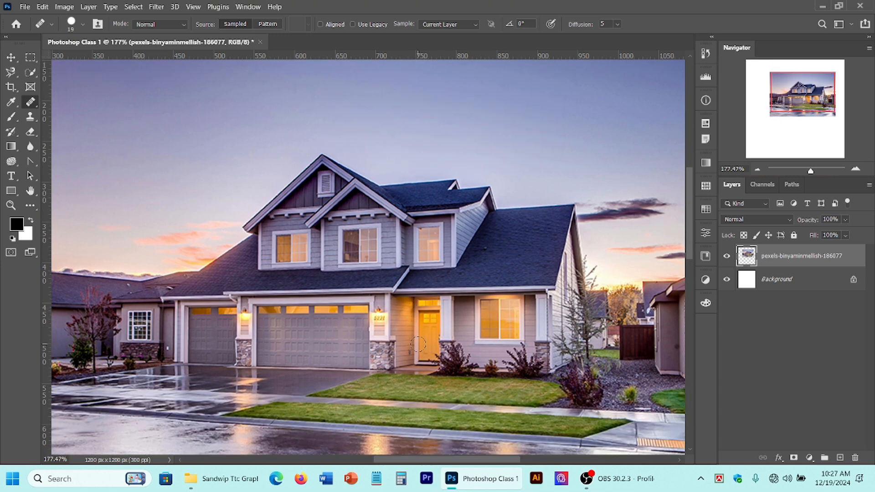
scroll(416, 346, "up", 2)
left_click(501, 260)
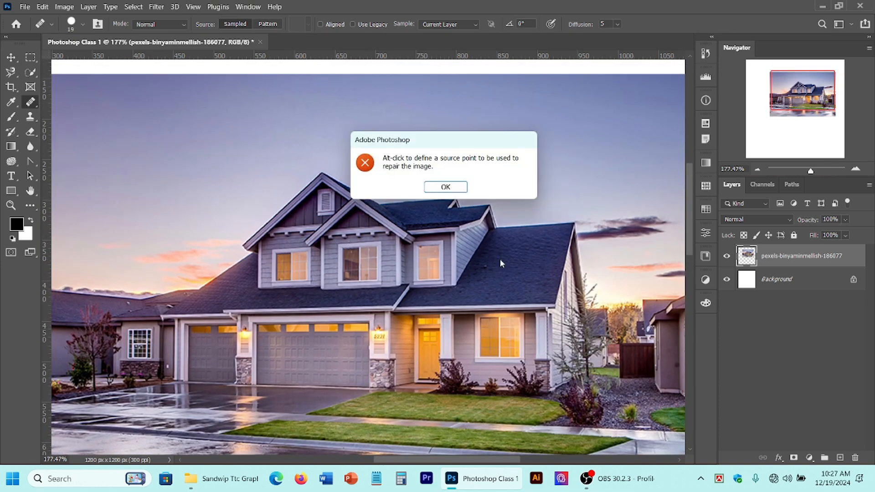
left_click(446, 187)
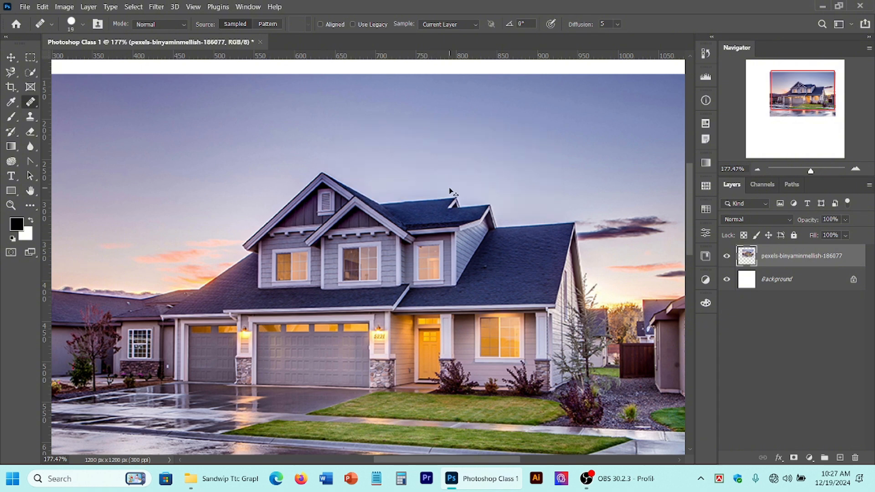
key("ctrl+z")
key("ctrl+z")
Paint out the vent on the large right-hand roof slope with the Healing Brush, sampling clean shingles as the source
left_click(519, 244, "alt")
left_click(547, 259)
left_click_drag(547, 262, 545, 266)
left_click_drag(545, 267, 545, 267)
left_click(543, 170)
left_click(545, 205)
left_click(544, 180)
left_click(543, 164, "alt")
left_click(541, 266)
mouse_move(540, 255)
left_mouse_down()
mouse_move(521, 281)
mouse_move(521, 259)
mouse_move(548, 236)
mouse_move(553, 242)
mouse_move(543, 241)
mouse_move(598, 293)
left_mouse_up()
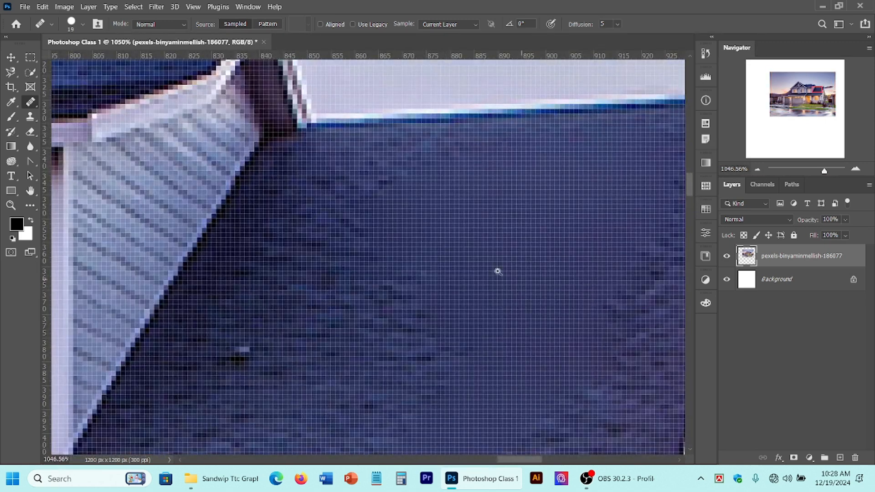
mouse_move(457, 256)
left_mouse_down()
mouse_move(433, 246)
mouse_move(407, 274)
left_mouse_up()
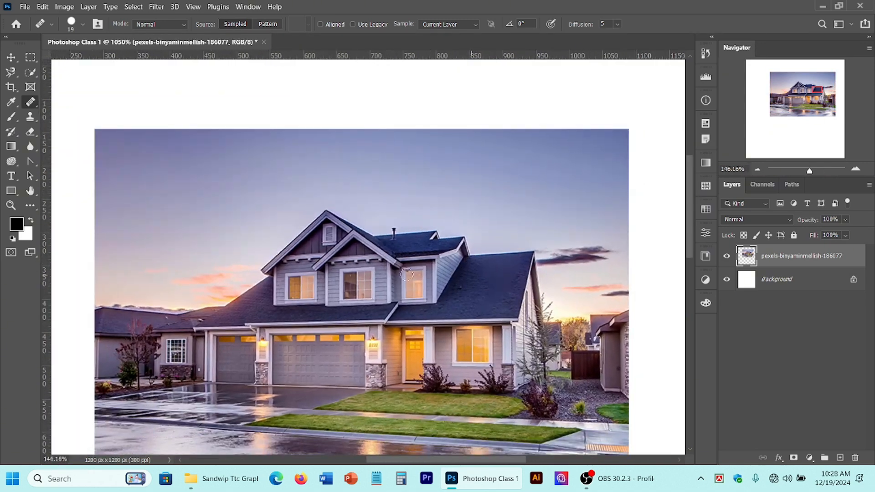
Switch from the Healing Brush back to the Spot Healing Brush
right_click(30, 106)
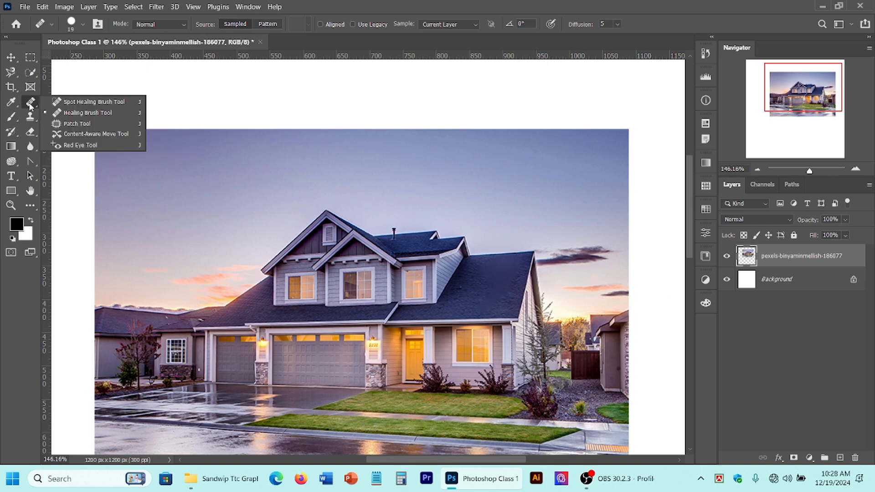
left_click(69, 102)
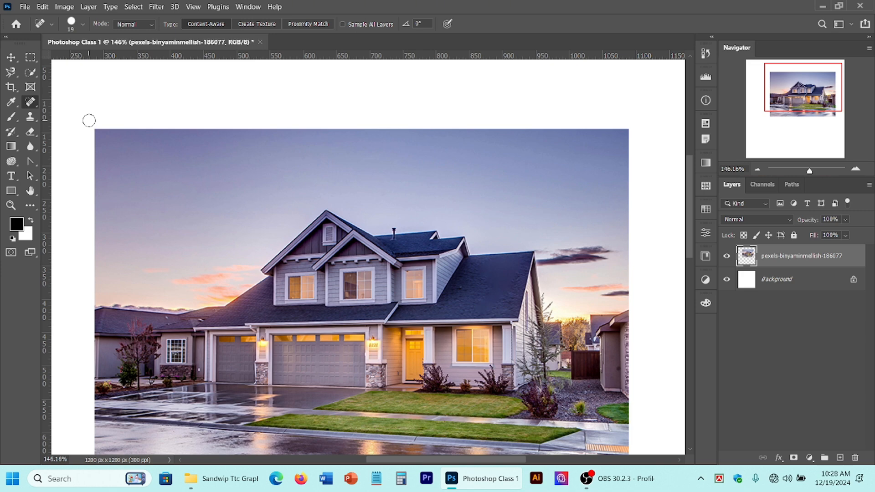
left_click_drag(396, 326, 440, 269)
scroll(438, 268, "down", 2)
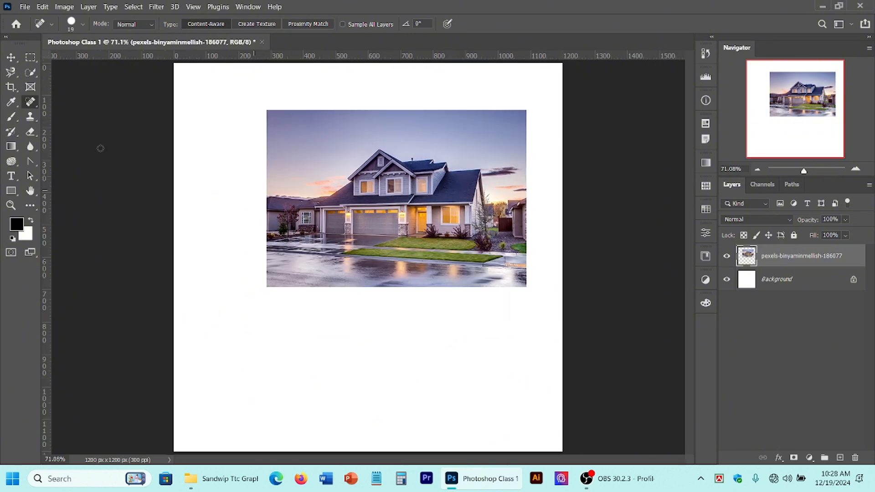
Paint a looping black Brush stroke across the sky and roof, and draw a thin looping Pencil line over the photo's lower part and below it
left_click(10, 117)
mouse_move(403, 115)
left_mouse_down()
mouse_move(314, 168)
mouse_move(291, 147)
mouse_move(395, 161)
mouse_move(327, 177)
left_mouse_up()
right_click(8, 121)
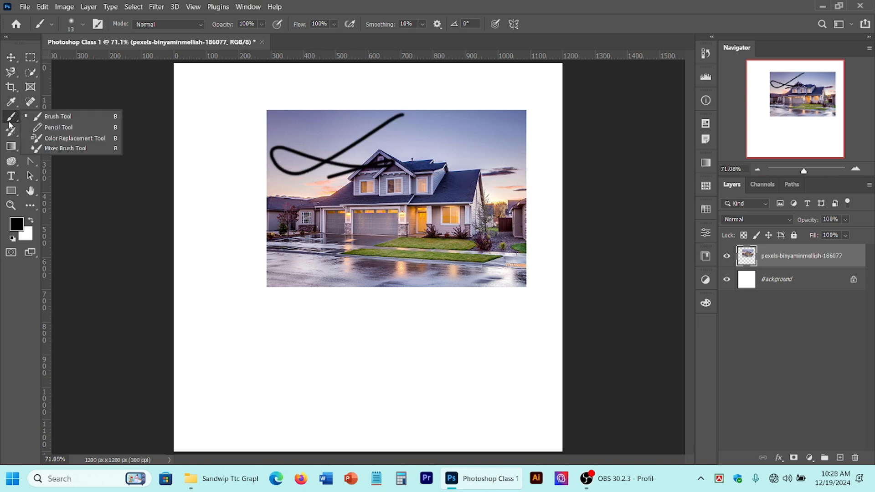
left_click(59, 127)
mouse_move(346, 258)
left_mouse_down()
mouse_move(248, 260)
mouse_move(417, 349)
left_mouse_up()
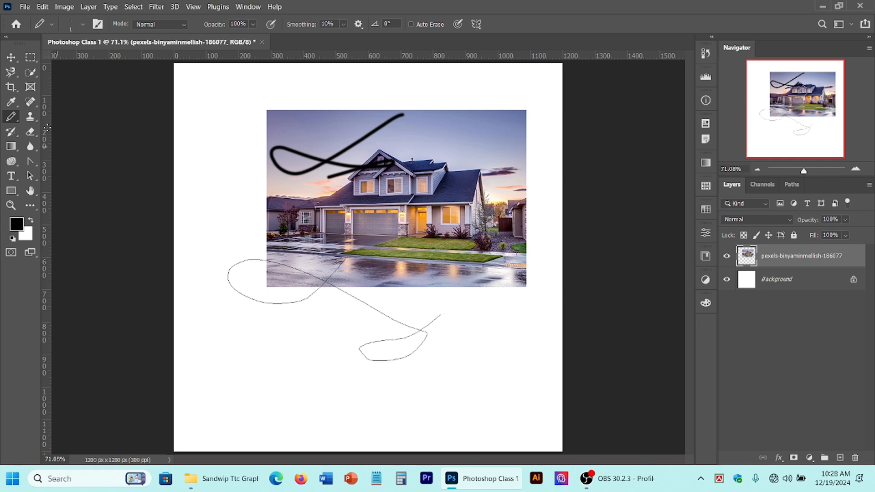
Clone the small upper-storey window and its siding onto the large right-hand roof slope with the Clone Stamp
left_click(31, 118)
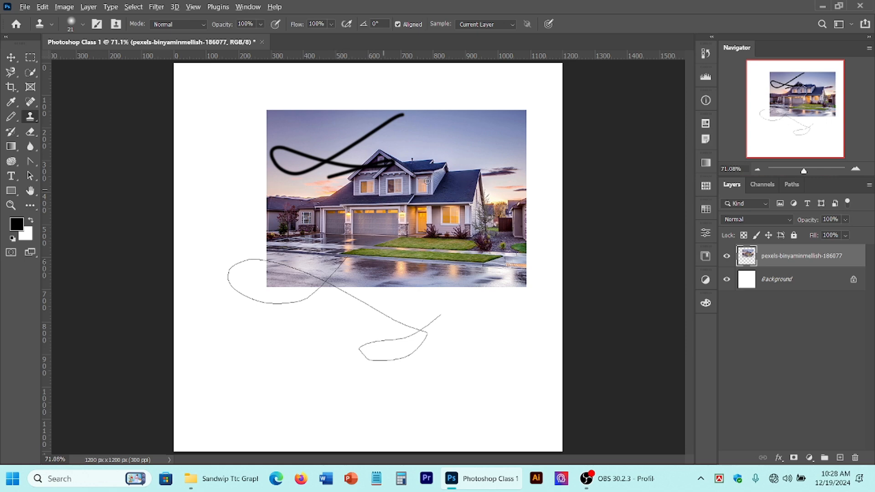
mouse_move(428, 186)
left_mouse_down()
mouse_move(476, 197)
mouse_move(554, 179)
mouse_move(539, 156)
mouse_move(503, 175)
mouse_move(530, 170)
mouse_move(513, 146)
mouse_move(576, 145)
mouse_move(487, 149)
mouse_move(456, 208)
mouse_move(467, 209)
mouse_move(485, 180)
mouse_move(485, 200)
mouse_move(478, 180)
left_mouse_up()
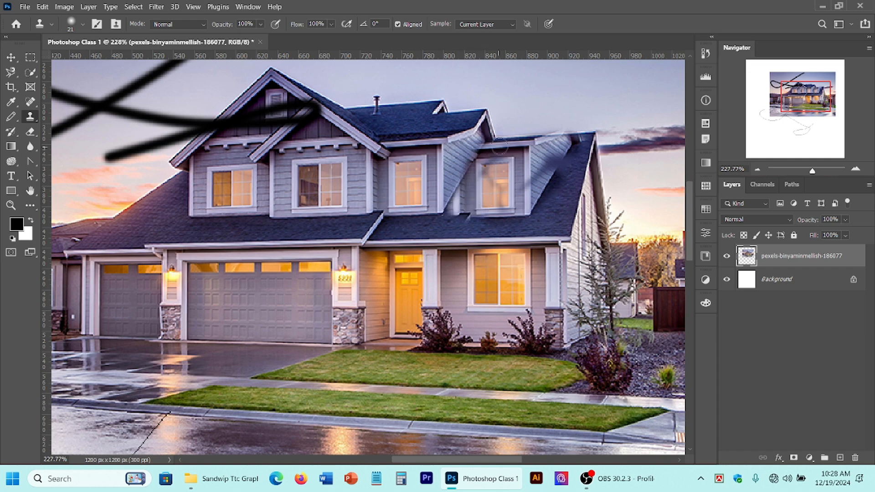
mouse_move(499, 146)
left_mouse_down()
mouse_move(579, 145)
mouse_move(563, 173)
left_mouse_up()
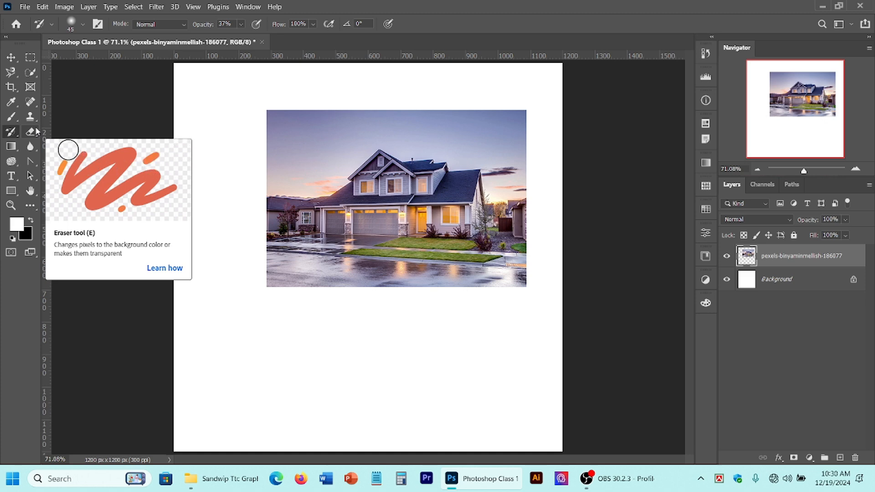
Scribble over the house's upper gable and the sky with an enlarged Eraser, and undo the erasure
left_click(37, 132)
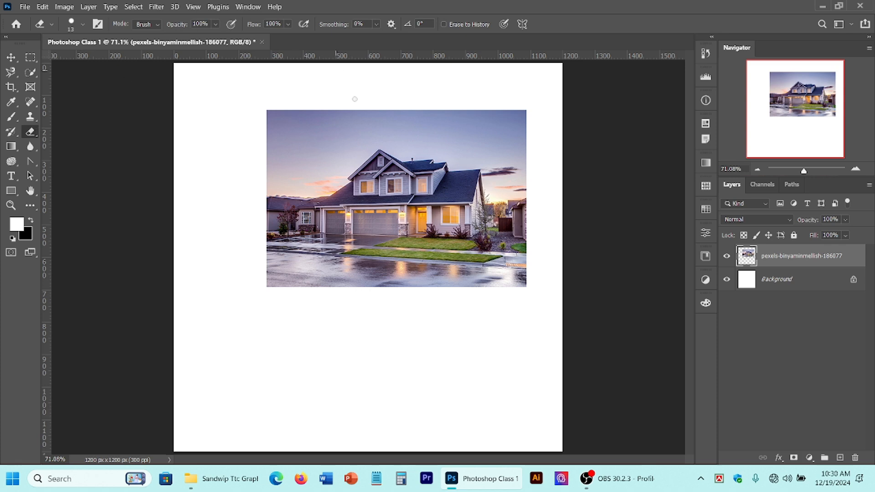
key("bracketright")
key("bracketright")
key("bracketright")
mouse_move(377, 144)
left_mouse_down()
mouse_move(358, 173)
mouse_move(403, 192)
mouse_move(368, 190)
mouse_move(408, 206)
mouse_move(402, 182)
left_mouse_up()
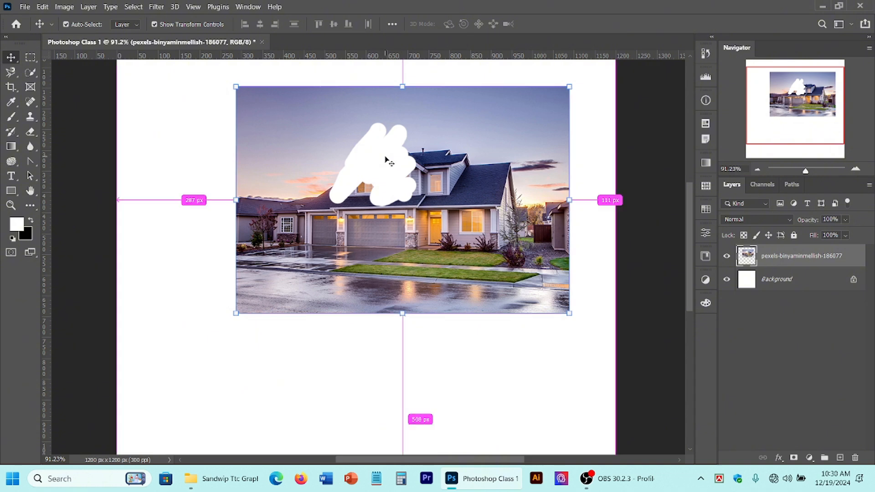
key("ctrl+z")
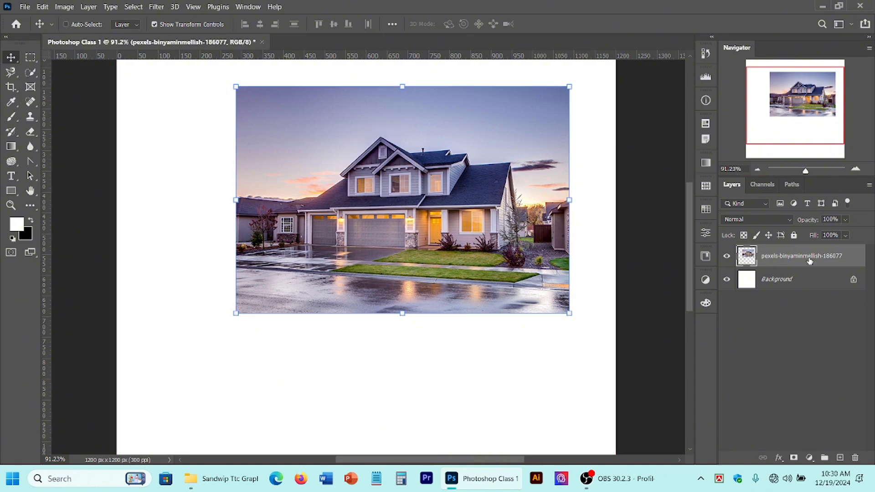
Duplicate the house photo layer and erase the upper gables and roof on the copy with the Eraser
key("ctrl+j")
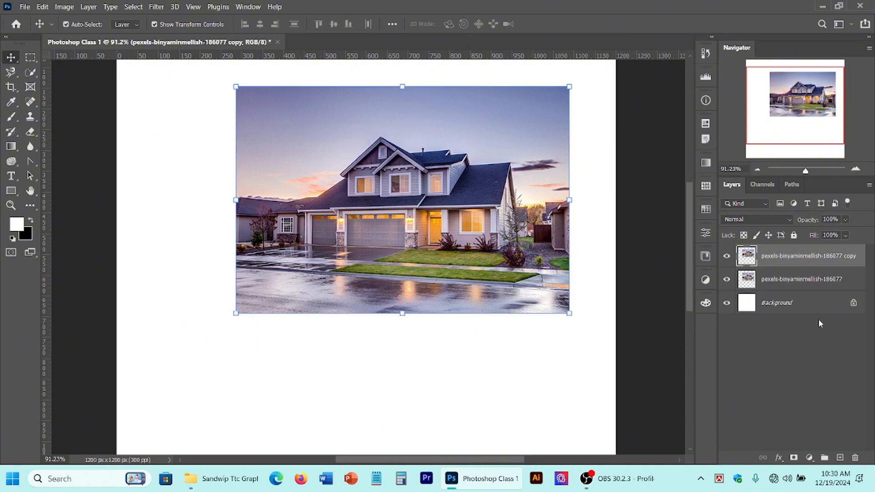
left_click(30, 132)
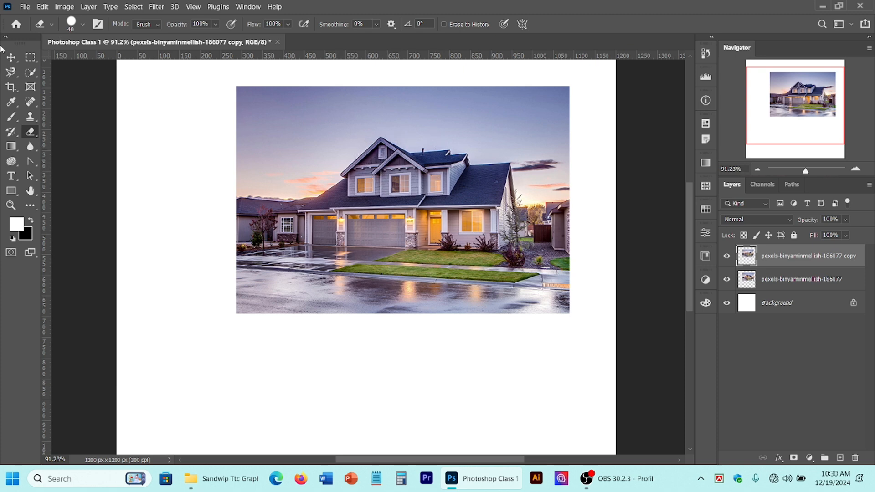
Move the original photo layer down and to the left from behind the erased copy, and deselect it
left_click(11, 57)
left_click(783, 279)
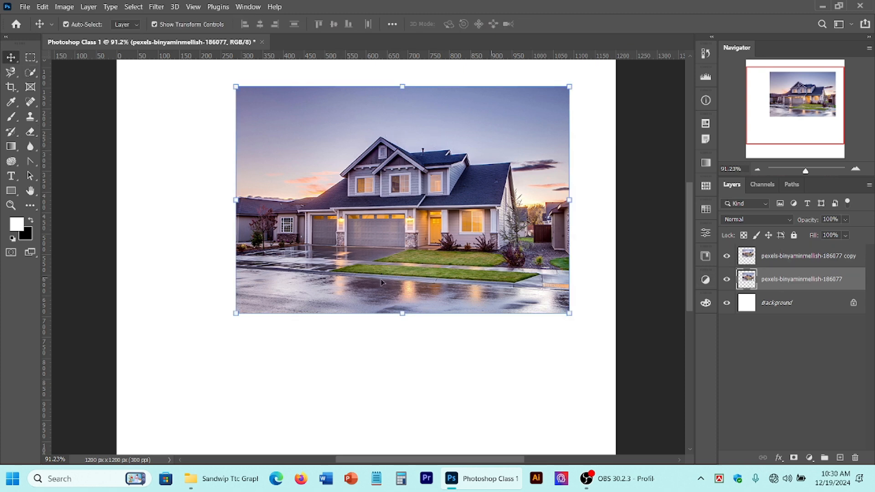
key("shift+Down")
key("shift+Down")
key("shift+Down")
key("shift+Down")
key("shift+Down")
key("shift+Down")
key("shift+Down")
key("shift+Down")
key("shift+Down")
key("shift+Down")
key("shift+Down")
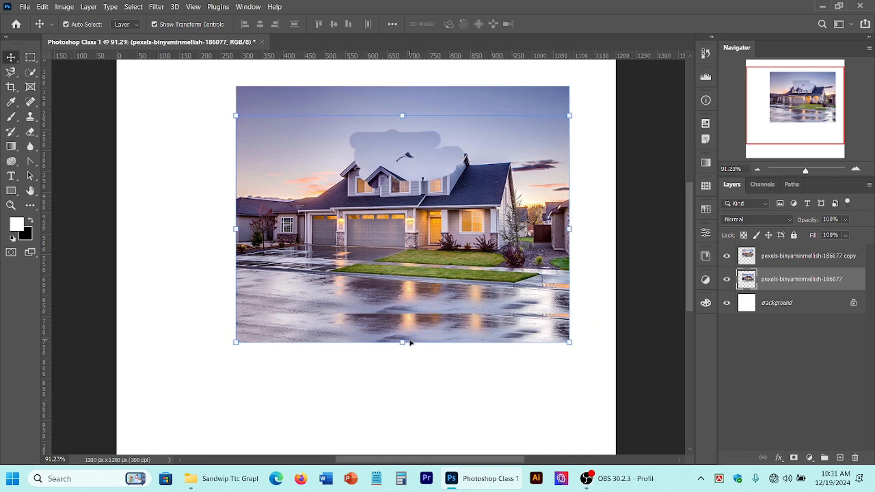
key("shift+Down")
key("shift+Down")
key("shift+Down")
key("shift+Down")
key("shift+Down")
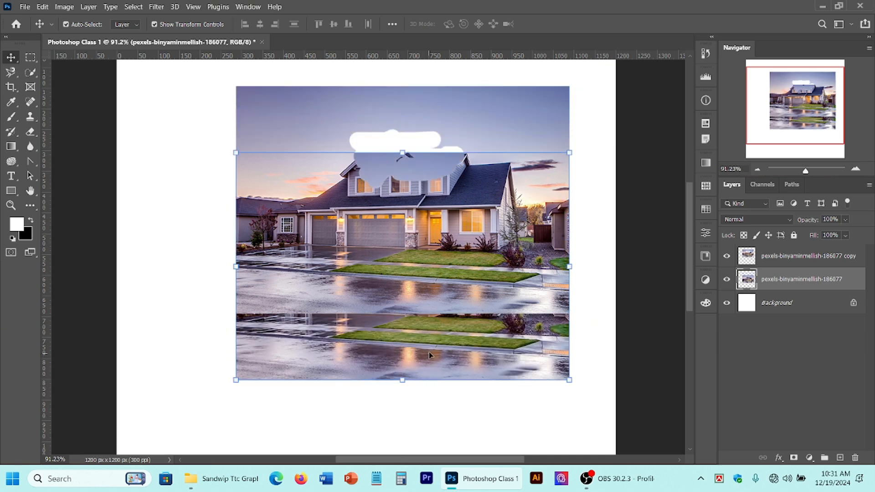
left_click_drag(429, 352, 315, 386)
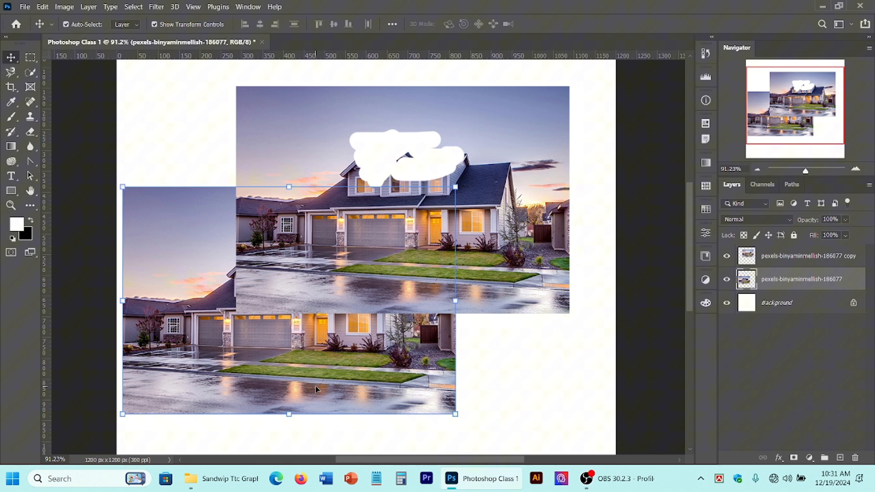
left_click(515, 387)
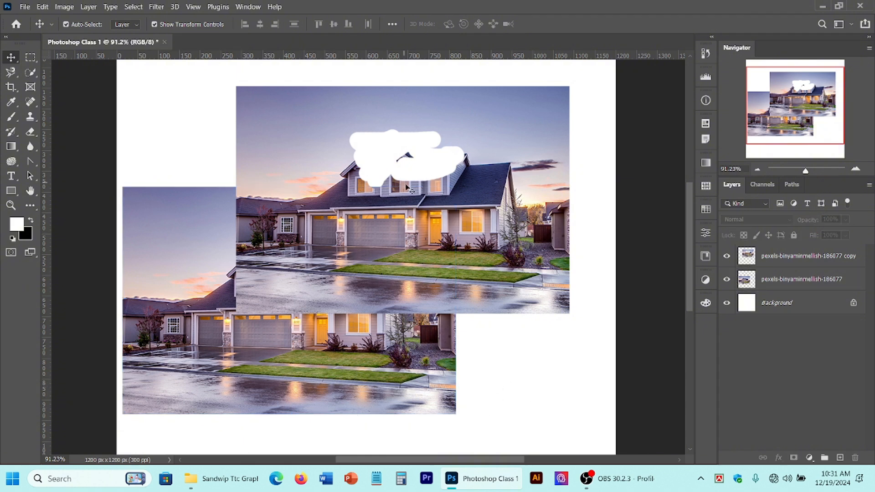
Select the copied photo layer and scribble freehand strokes across its sky, roof and lawn with the Background Eraser
left_click(30, 133)
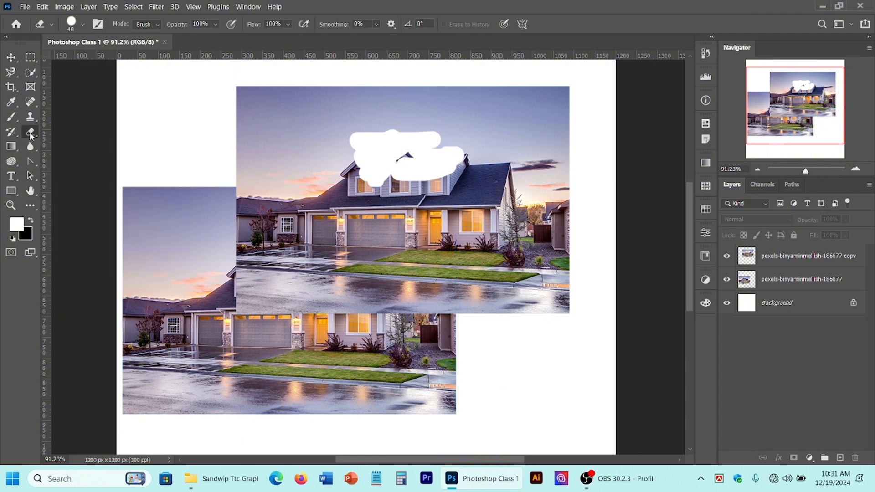
right_click(30, 135)
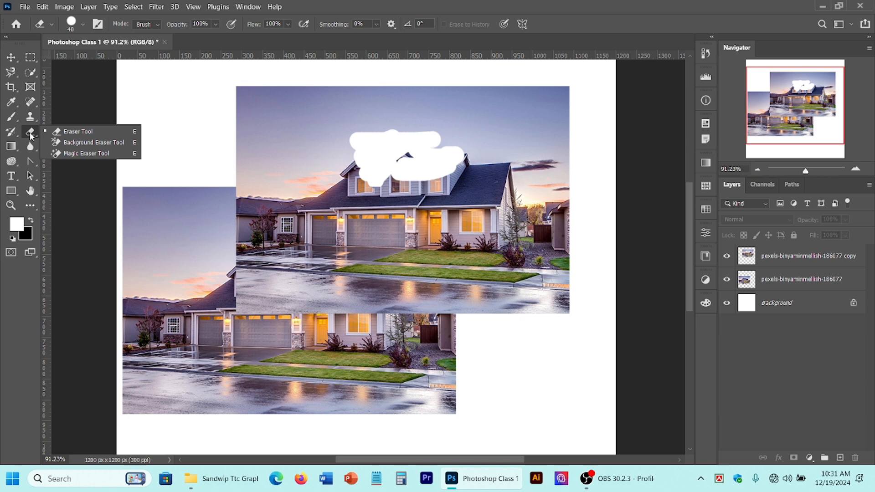
left_click(90, 144)
left_click(371, 159)
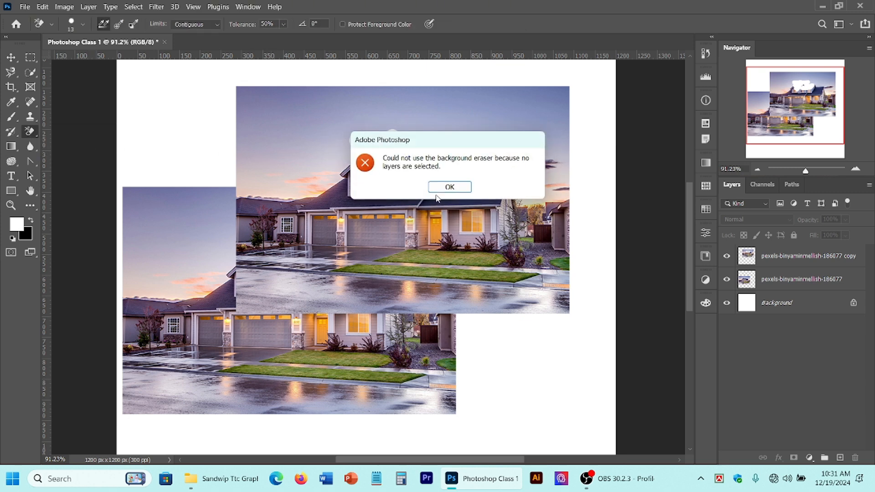
left_click(841, 276)
left_click(756, 255)
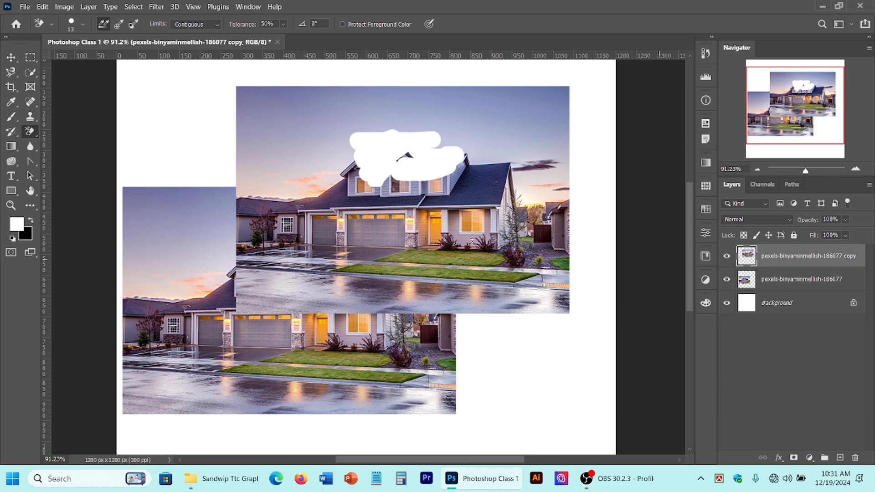
mouse_move(254, 175)
left_mouse_down()
mouse_move(287, 156)
mouse_move(298, 123)
mouse_move(255, 102)
mouse_move(358, 107)
mouse_move(507, 135)
mouse_move(445, 250)
mouse_move(456, 184)
mouse_move(305, 273)
left_mouse_up()
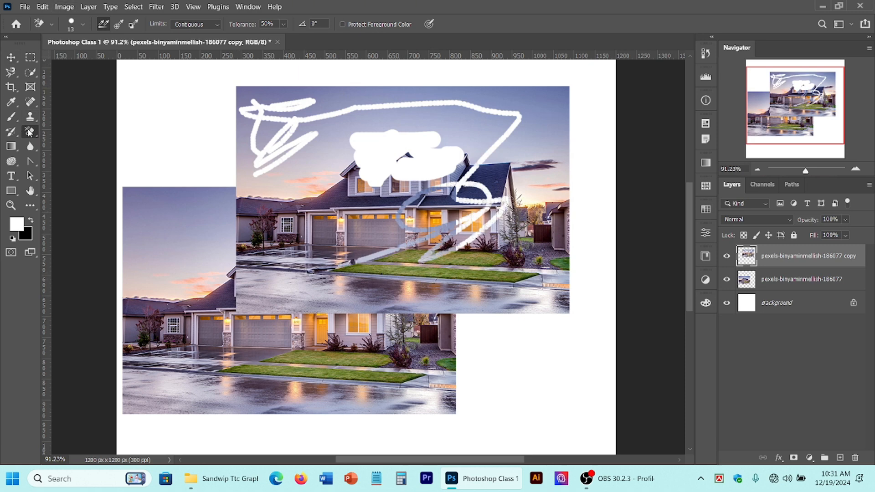
Erase several sky areas and a patch of wet street on the copied photo with the Magic Eraser
right_click(29, 132)
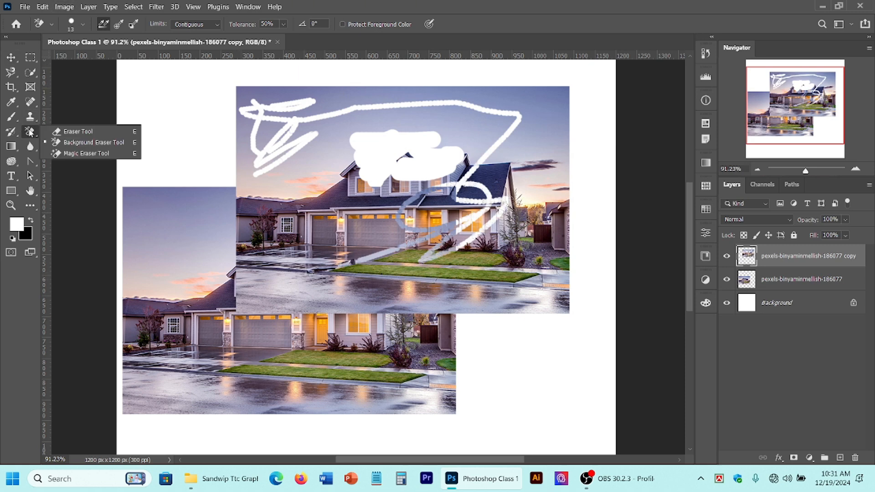
left_click(90, 153)
left_click(302, 163)
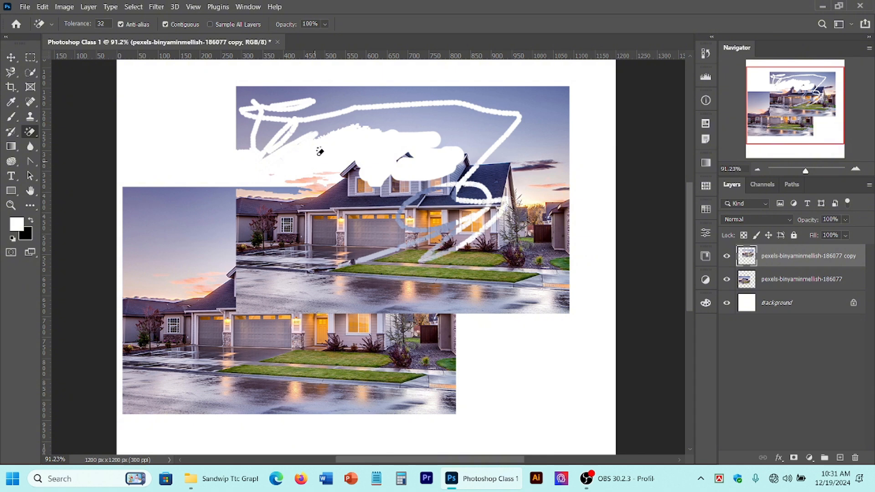
left_click(549, 120)
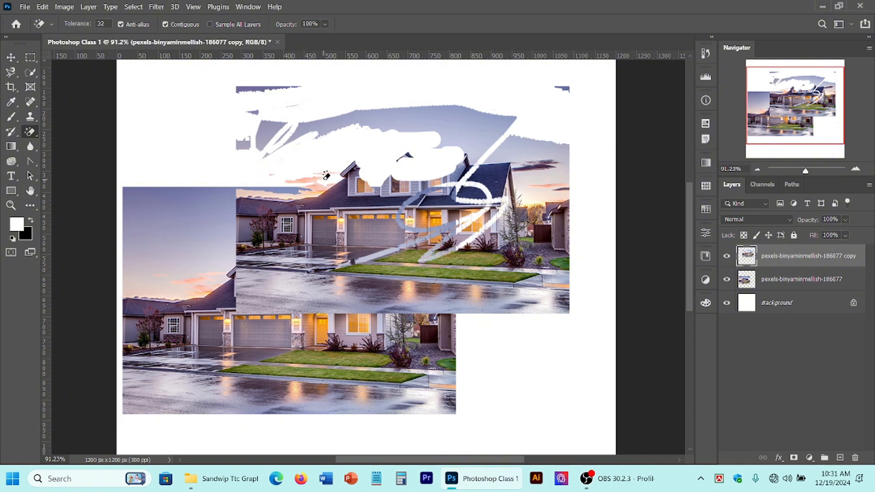
left_click(244, 301)
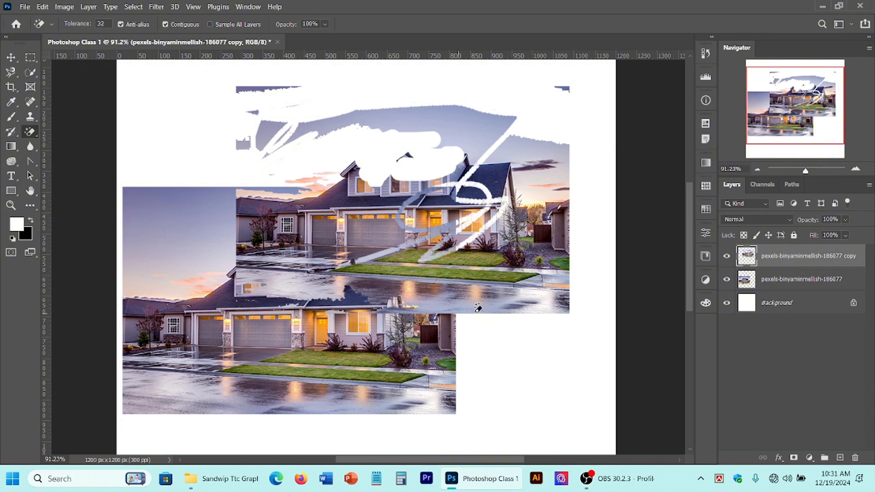
left_click(553, 175)
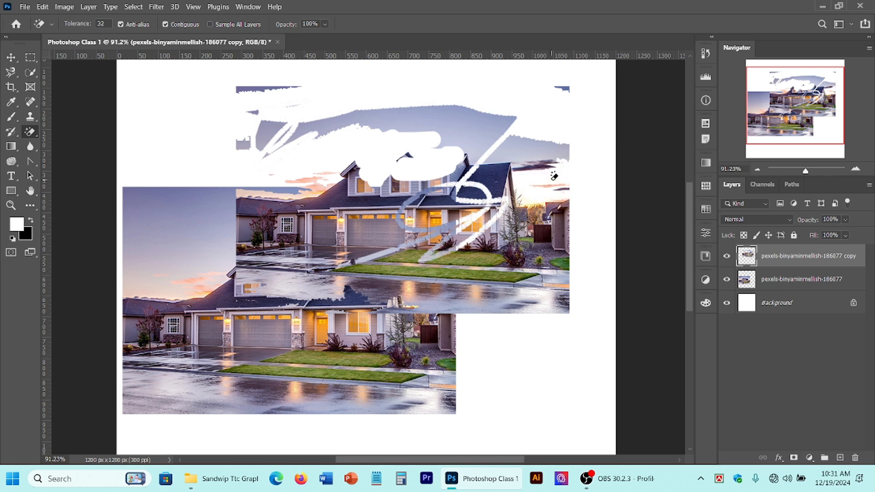
left_click(472, 132)
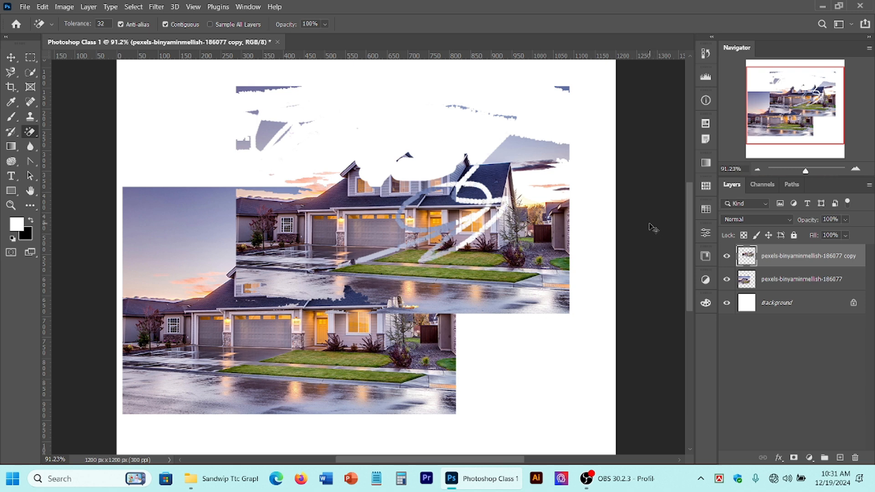
Undo all the erasing on the copied photo and the move of the original layer
key("ctrl+z")
key("ctrl+z")
key("ctrl+z")
key("ctrl+z")
key("ctrl+z")
key("ctrl+z")
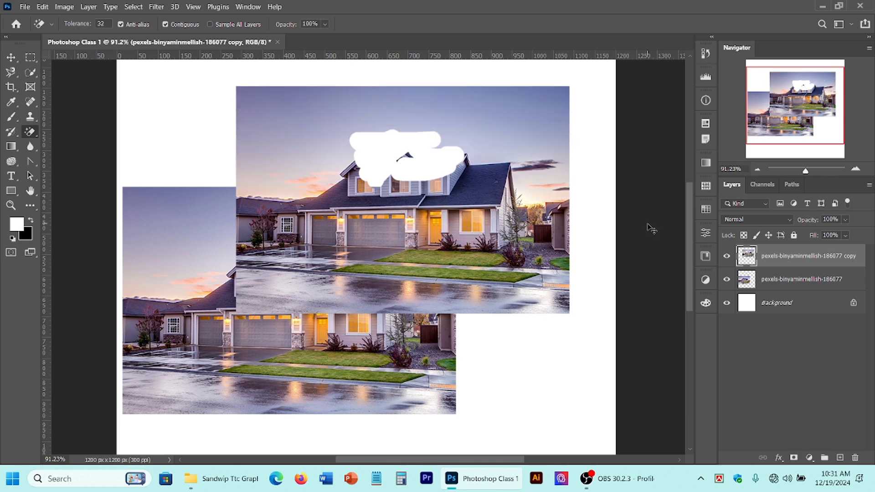
key("ctrl+z")
key("ctrl+z")
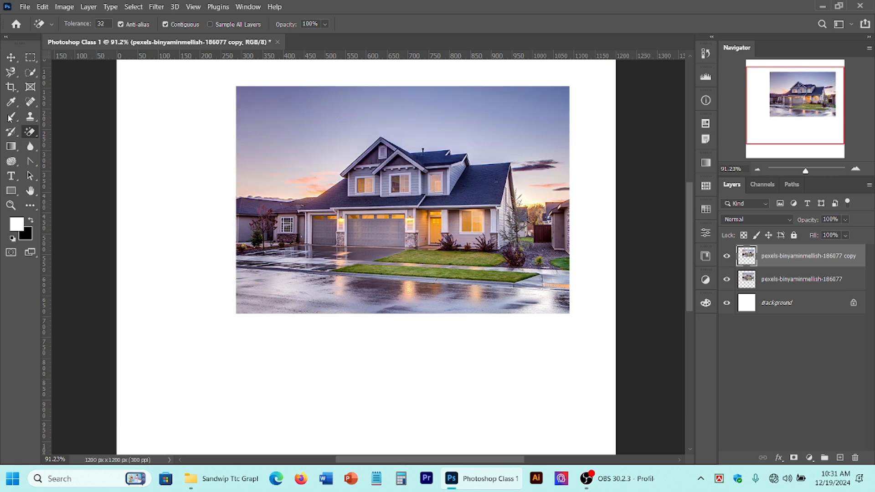
Soften the front of the house and part of the lawn on the copied layer with the Blur tool
left_click(30, 147)
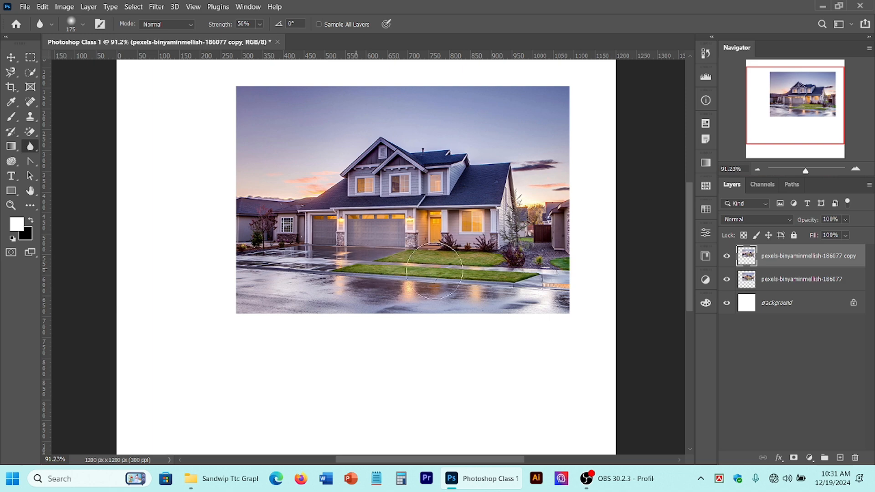
key("ctrl+space")
mouse_move(409, 258)
left_mouse_down()
mouse_move(486, 274)
mouse_move(428, 261)
mouse_move(393, 186)
left_mouse_up()
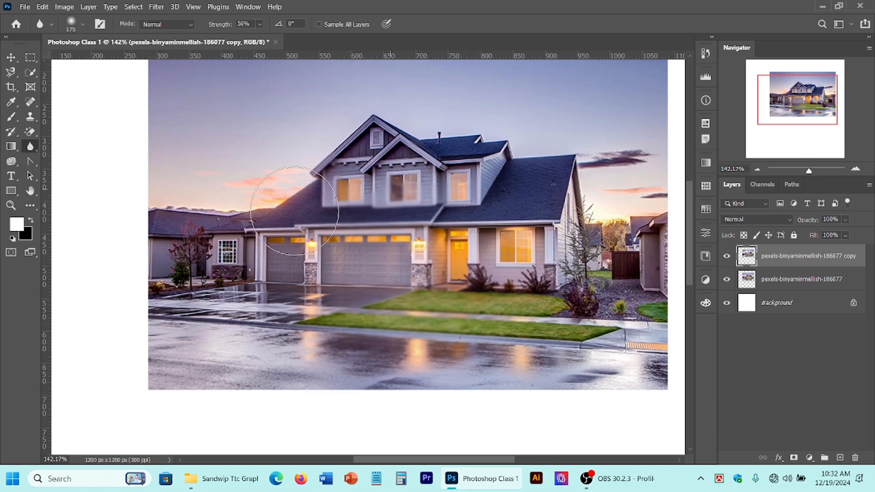
Choose the Dodge tool and delete the blurred copy of the photo layer
right_click(17, 164)
left_click(63, 160)
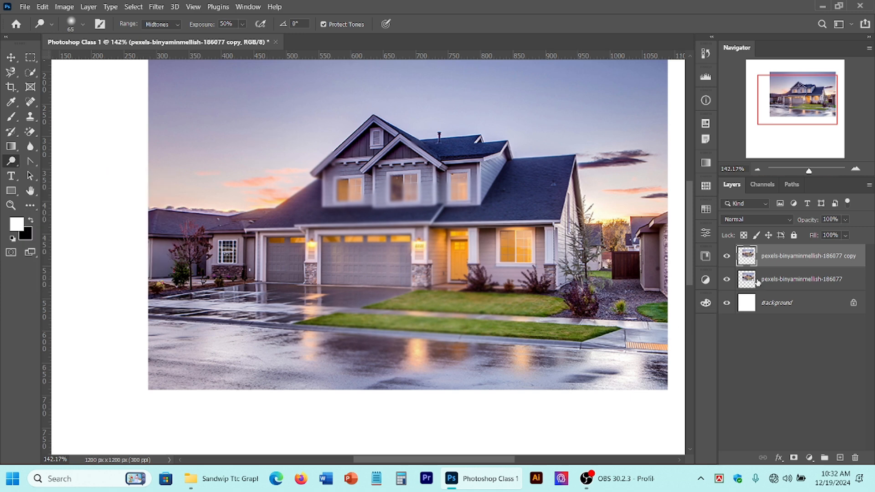
key("Delete")
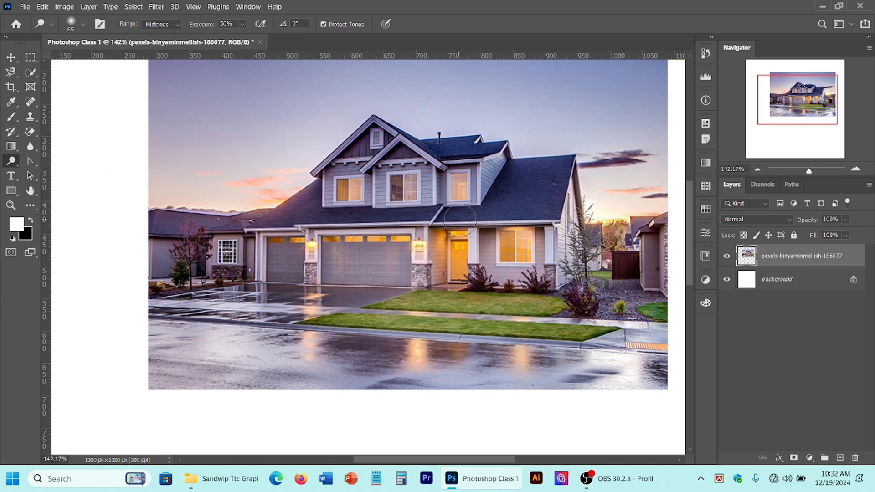
Darken part of the roof slope beside the upper windows with the Burn tool, using a brush size of 35
mouse_move(510, 191)
left_mouse_down()
mouse_move(556, 220)
mouse_move(530, 211)
mouse_move(522, 185)
left_mouse_up()
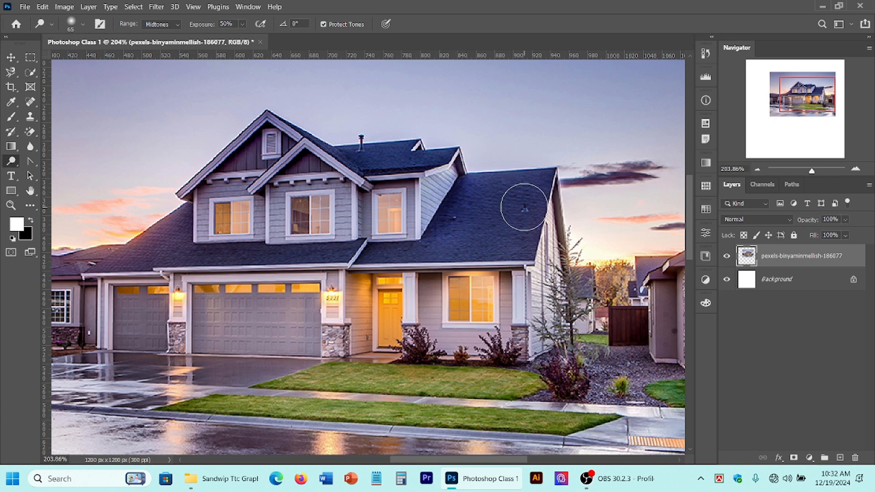
left_click_drag(481, 233, 449, 227)
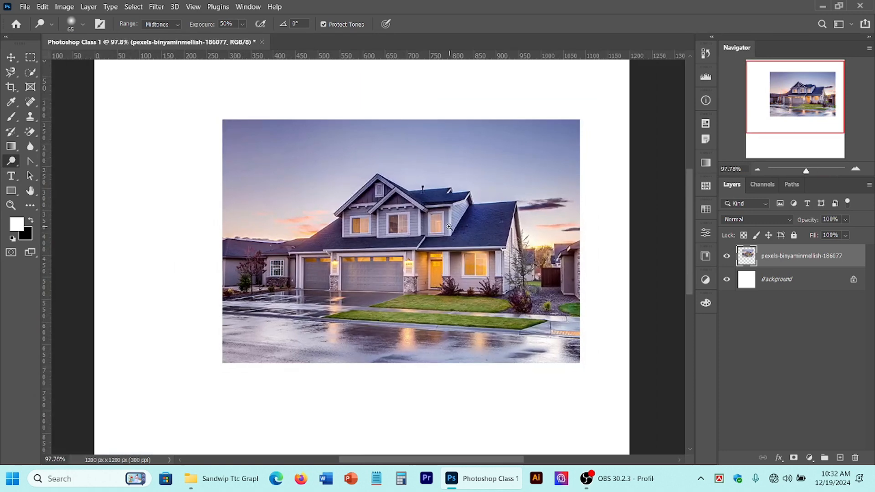
right_click(13, 162)
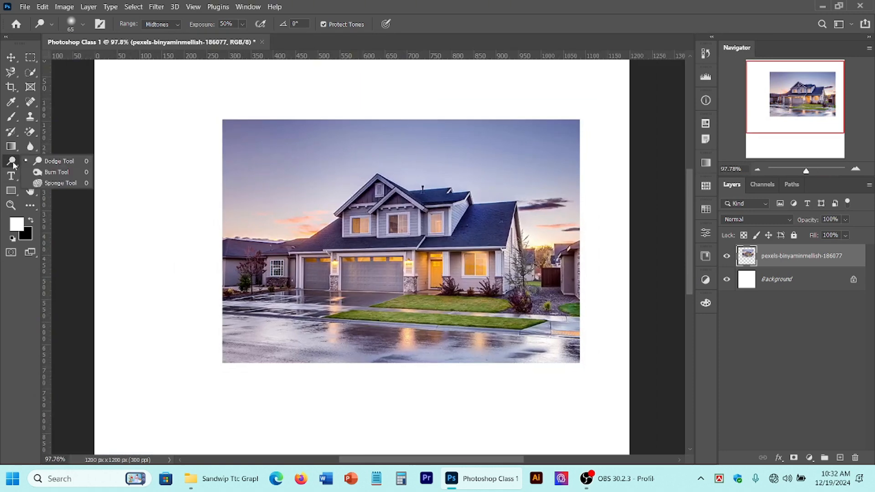
left_click(56, 173)
left_click_drag(419, 242, 246, 292)
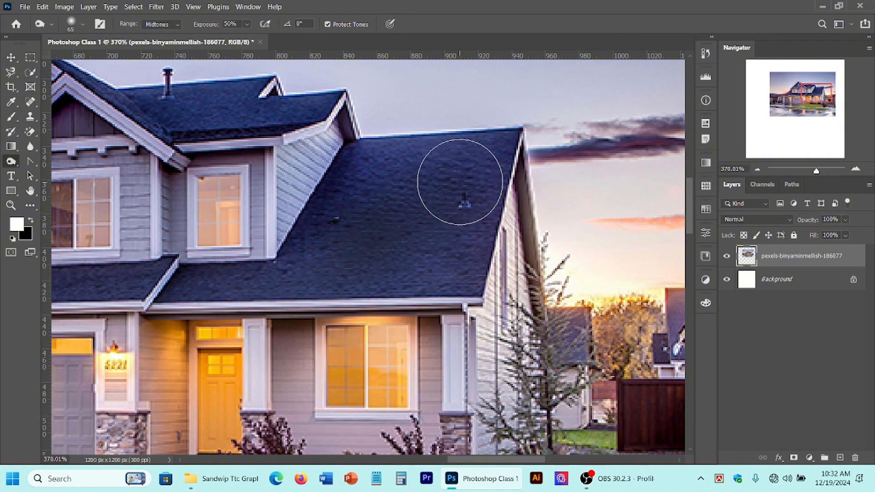
key("bracketleft")
key("bracketleft")
key("bracketleft")
key("bracketleft")
key("bracketleft")
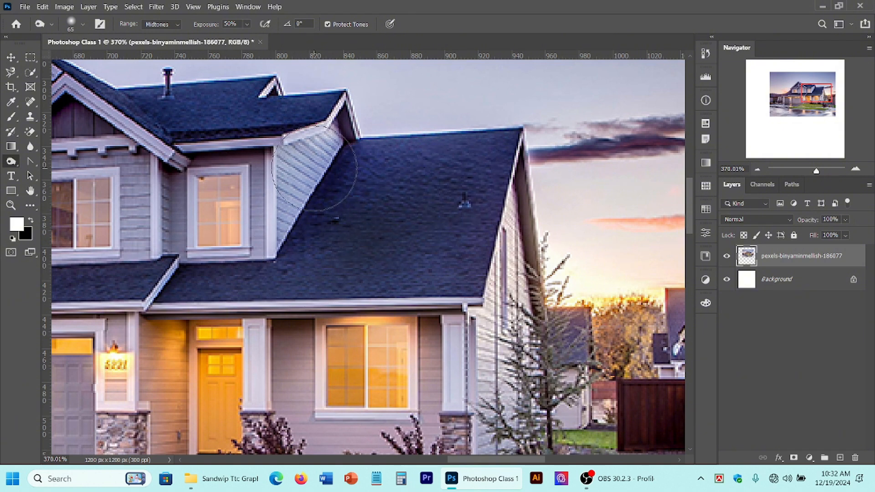
key("bracketleft")
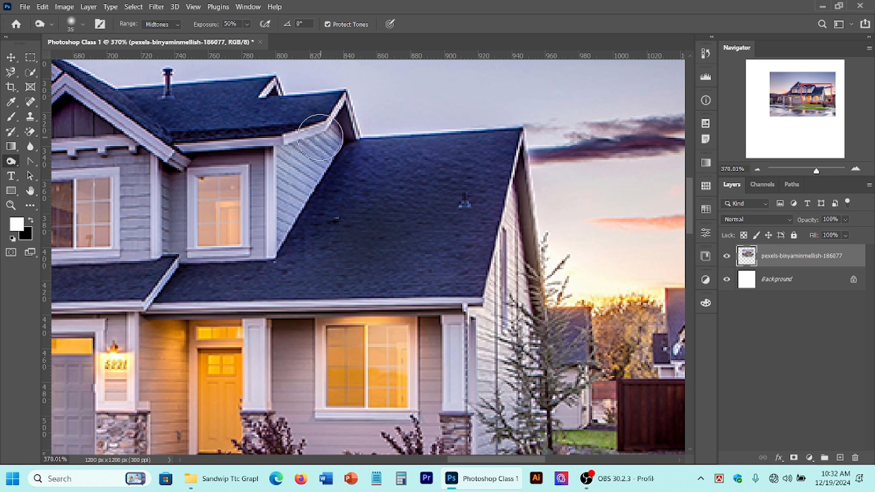
mouse_move(393, 235)
left_mouse_down()
mouse_move(372, 235)
mouse_move(440, 227)
left_mouse_up()
scroll(448, 241, "down", 5)
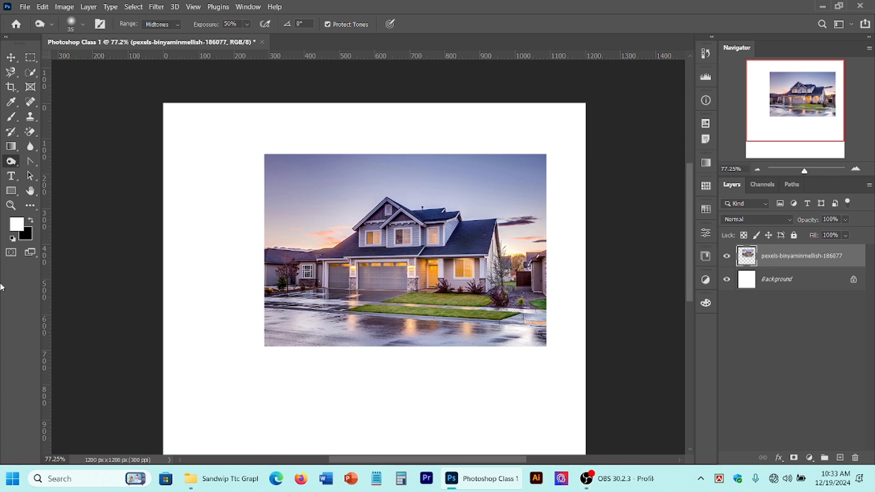
Desaturate the house front, roof, driveway and lawn with the Sponge tool in Desaturate mode at 100% flow
right_click(16, 164)
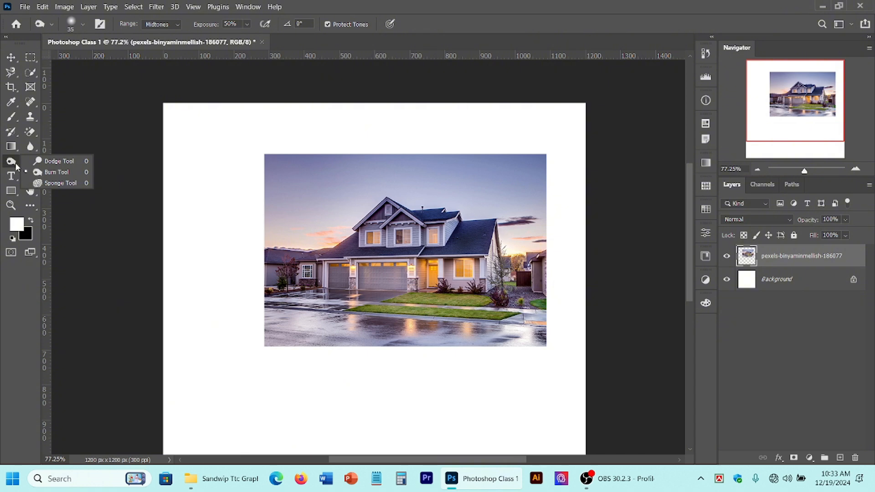
left_click(51, 184)
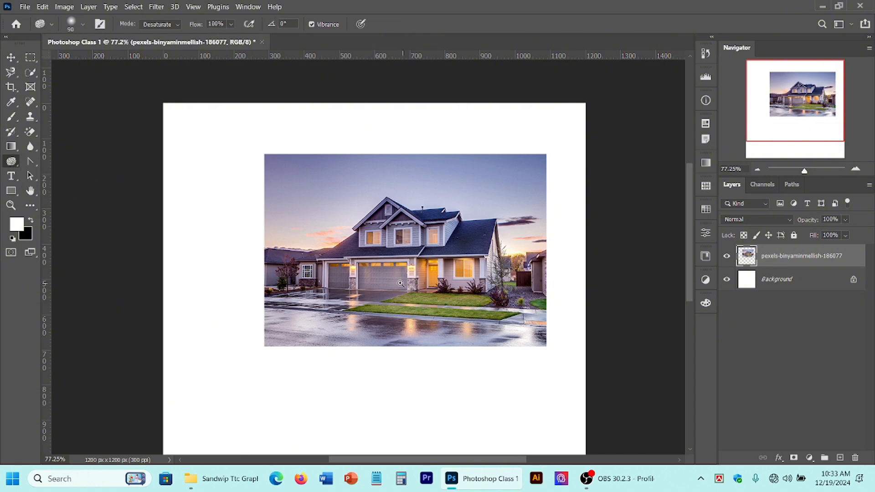
mouse_move(373, 269)
left_mouse_down()
mouse_move(428, 289)
mouse_move(393, 297)
mouse_move(311, 344)
left_mouse_up()
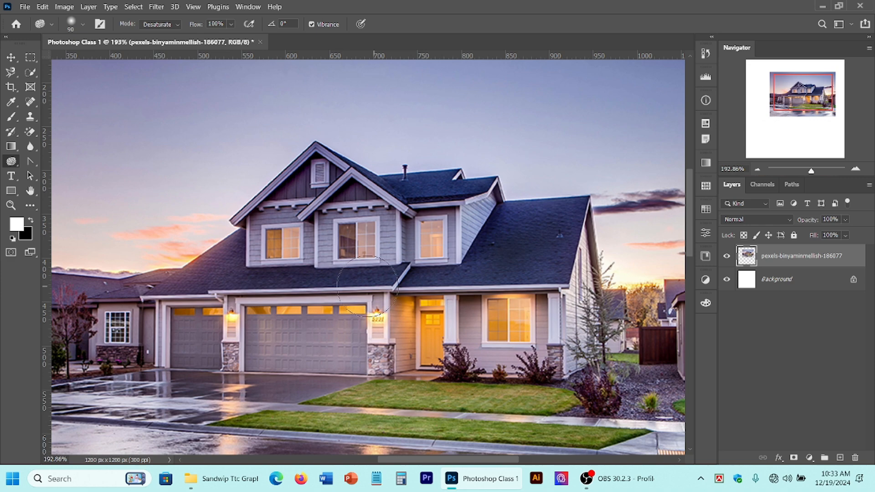
left_click_drag(370, 274, 390, 294)
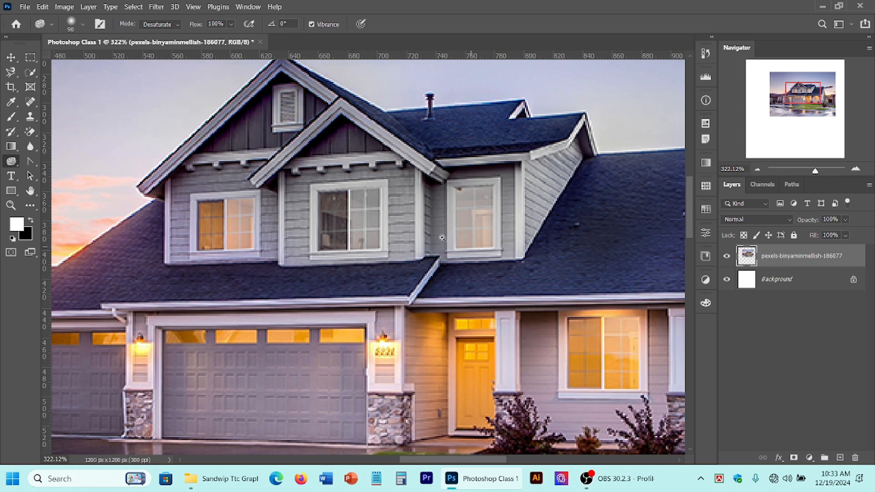
left_click_drag(443, 238, 400, 224)
left_click_drag(525, 373, 215, 351)
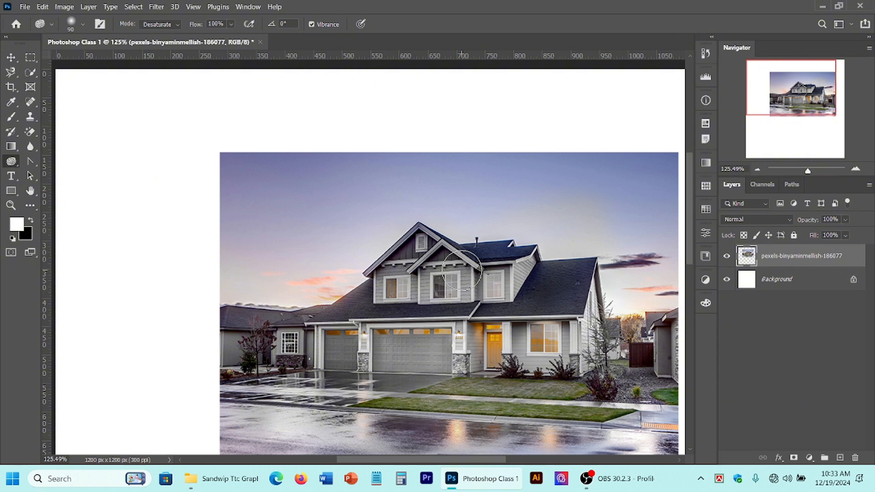
Draw a closed five-point path over the photo's upper-left area with the Pen tool, and dismiss it from the canvas
left_click(34, 162)
right_click(35, 163)
left_click(81, 161)
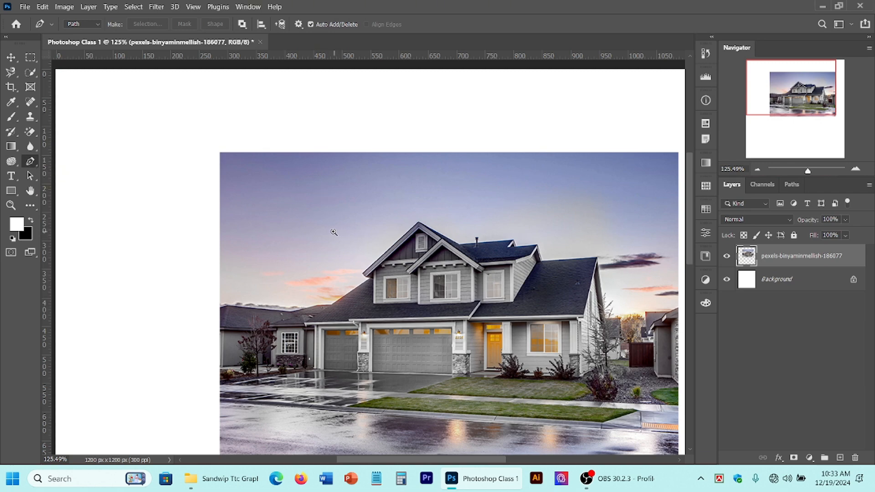
scroll(336, 230, "down", 3)
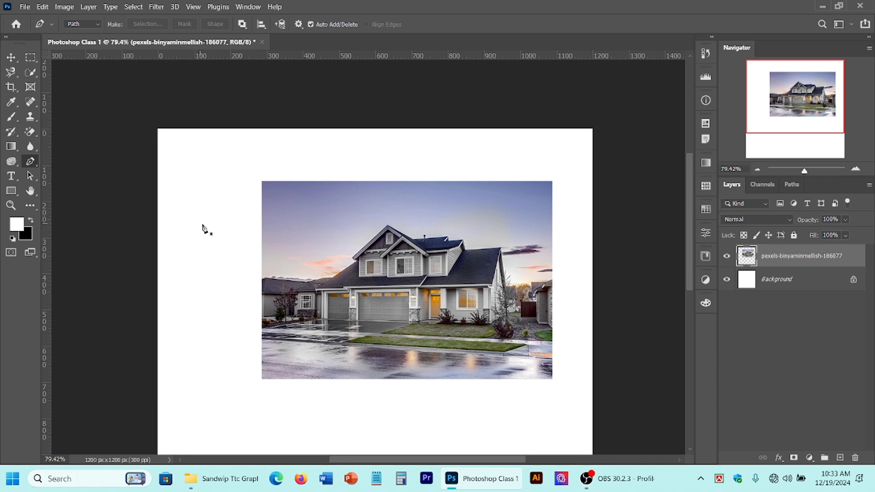
left_click(190, 250)
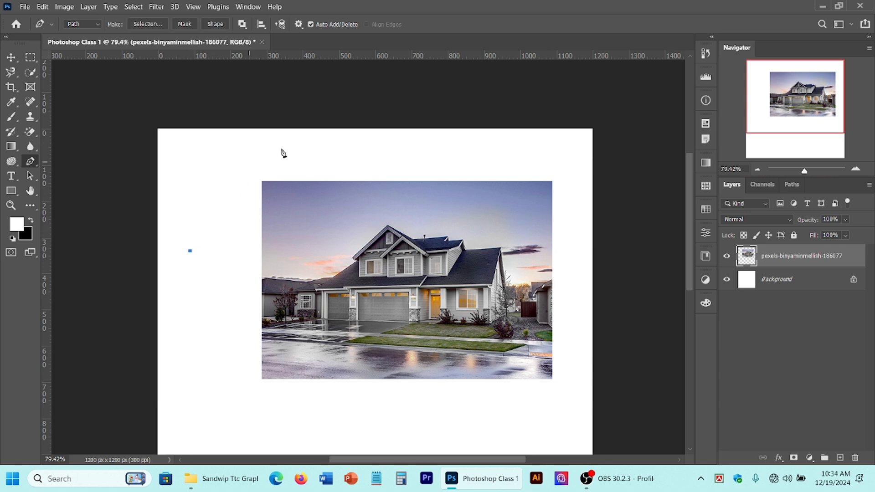
left_click(230, 185)
left_click(361, 168)
left_click(322, 268)
left_click(207, 268)
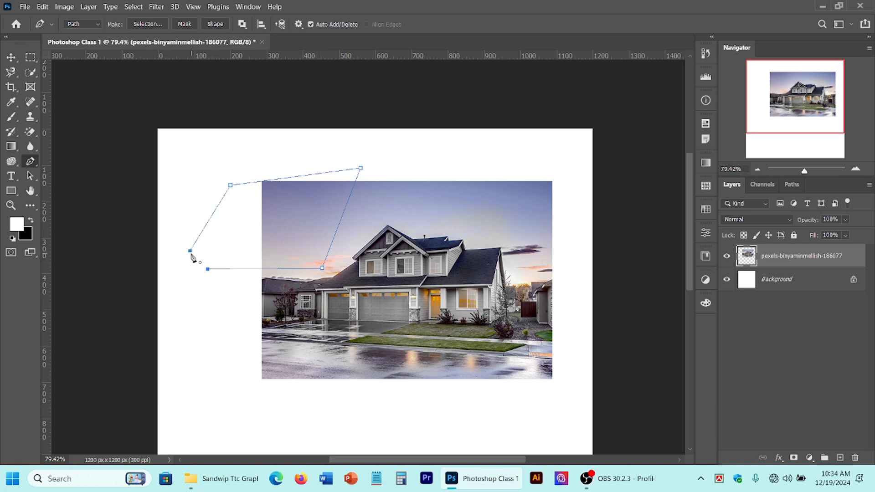
left_click(190, 251)
key("Delete")
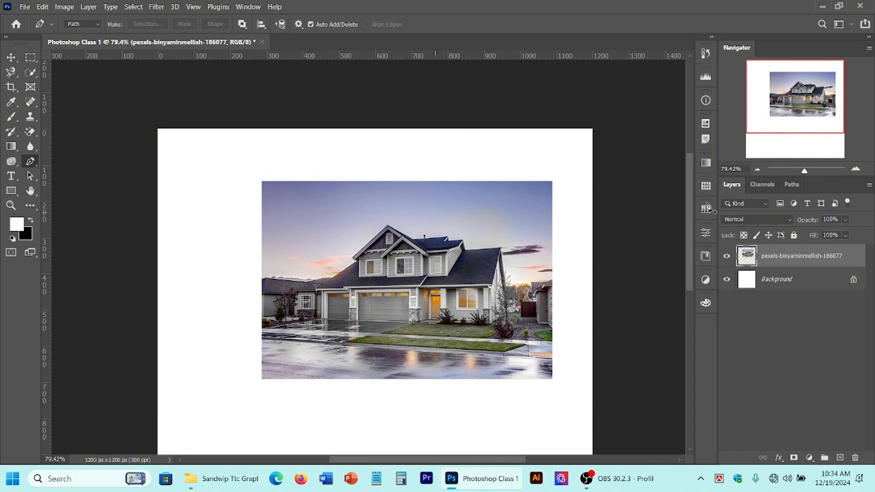
Show the saved Work Path on the canvas again, and deselect the photo layer with the Move tool
left_click(793, 186)
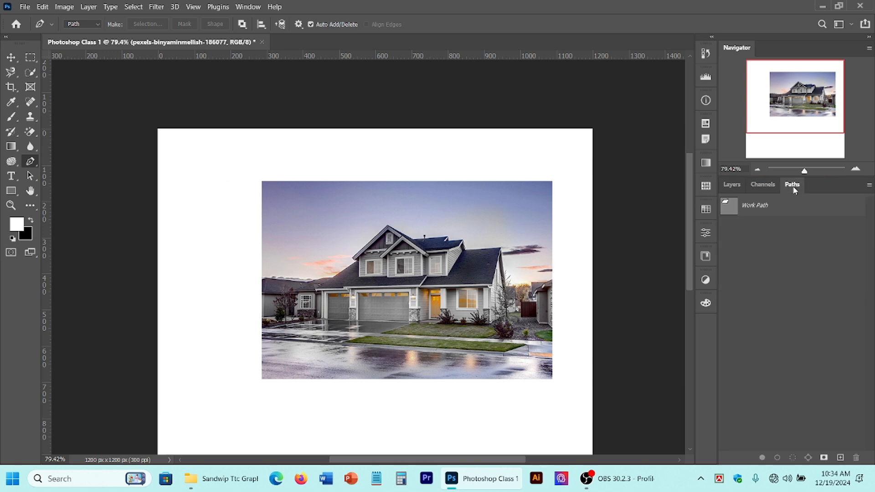
left_click(745, 205)
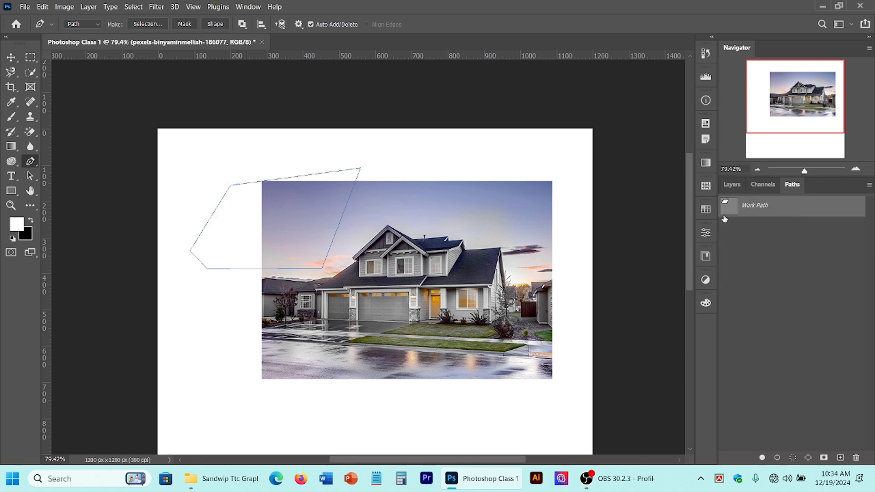
left_click(732, 185)
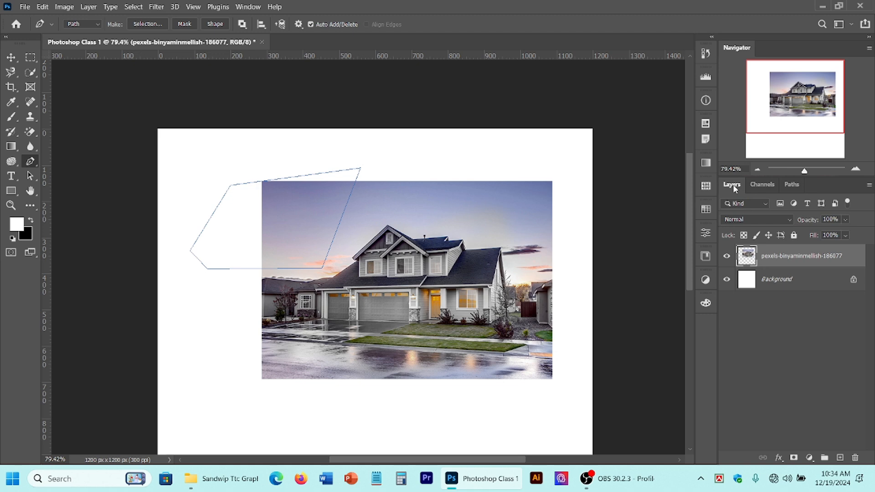
left_click(11, 57)
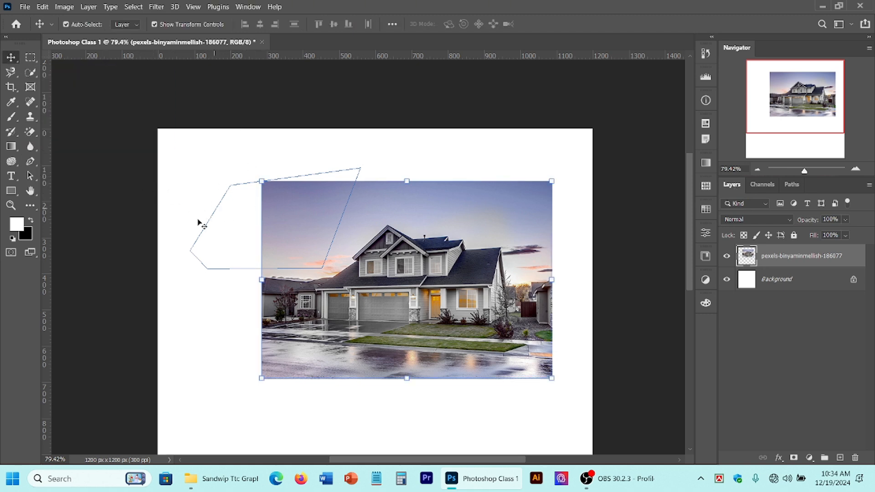
left_click(208, 229)
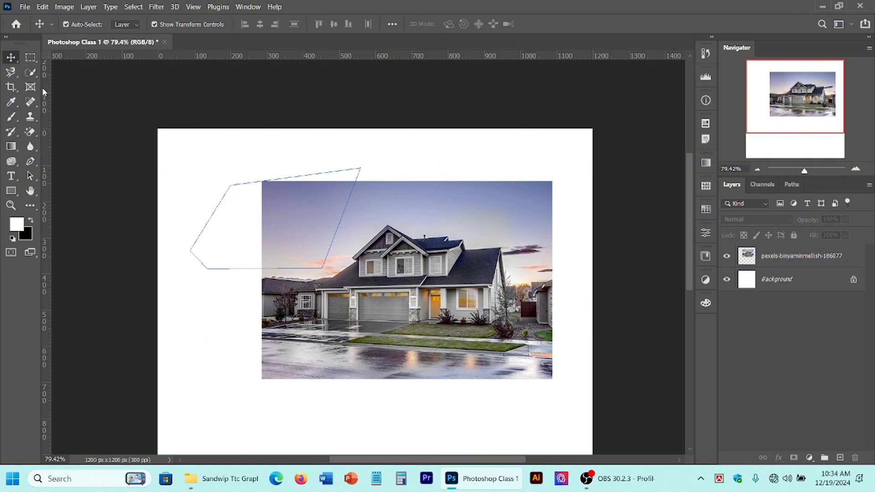
Draw an open three-point path across the white area above the photo with the Pen tool
left_click(29, 73)
right_click(29, 75)
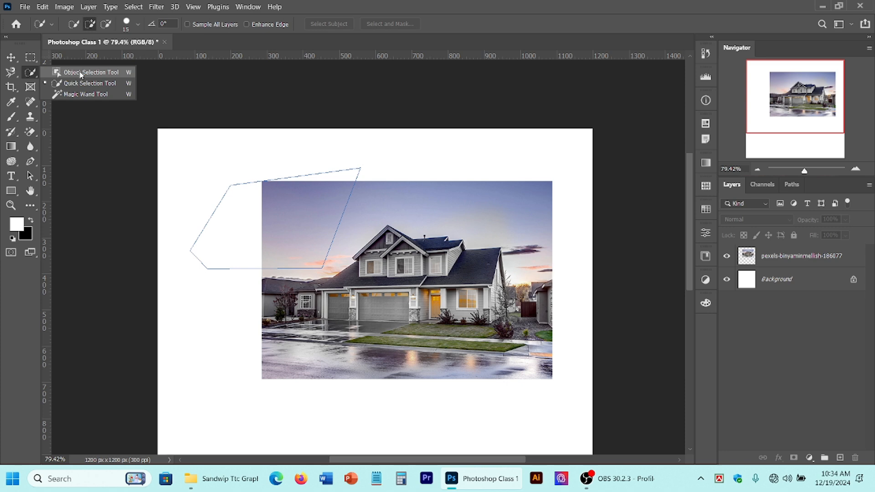
left_click(29, 163)
left_click(198, 169)
left_click(258, 156)
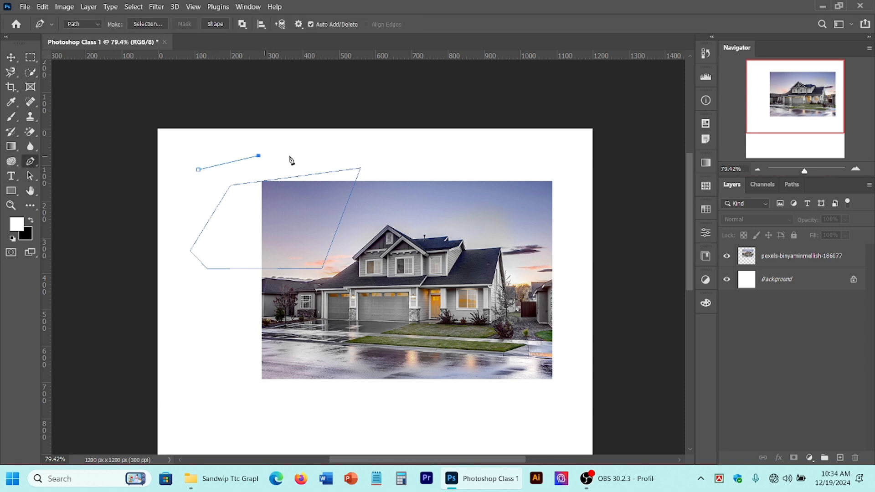
left_click(344, 156)
Trace the light trim boards of the front gable above the middle upper window with a closed Pen tool path
left_click_drag(381, 263, 333, 276)
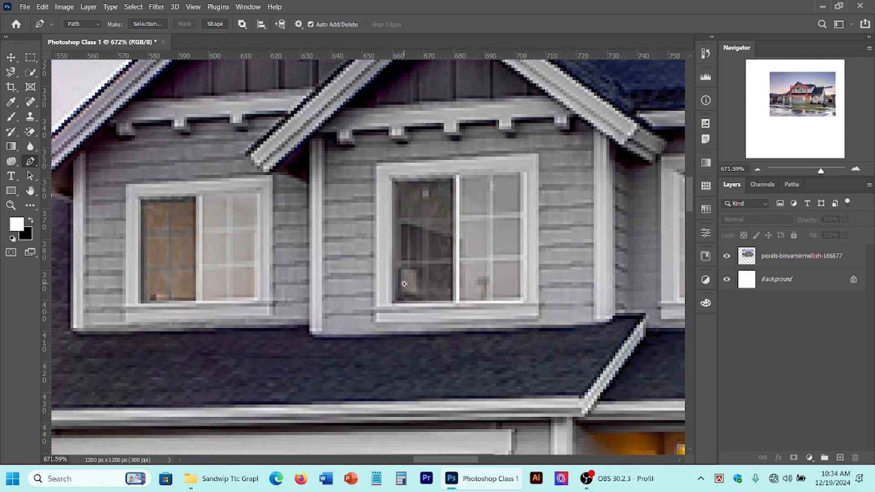
left_click_drag(420, 292, 324, 242)
left_click_drag(393, 268, 478, 333)
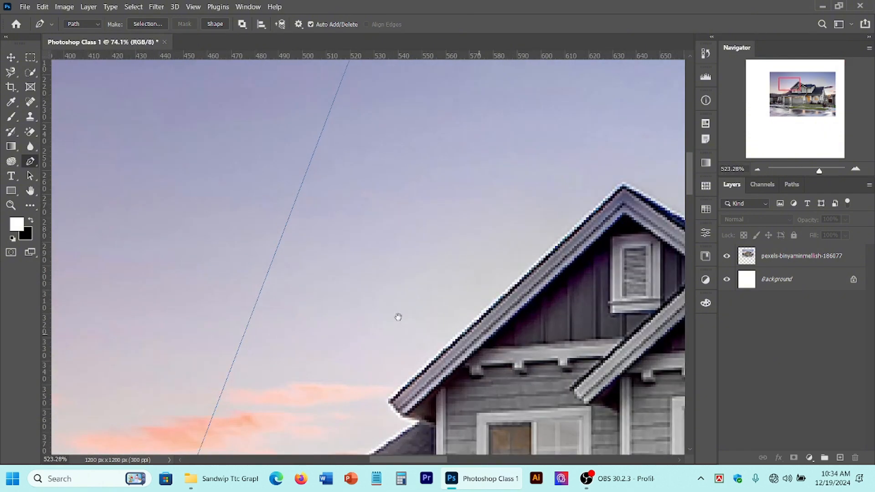
left_click_drag(398, 317, 211, 299)
left_click_drag(522, 429, 424, 349)
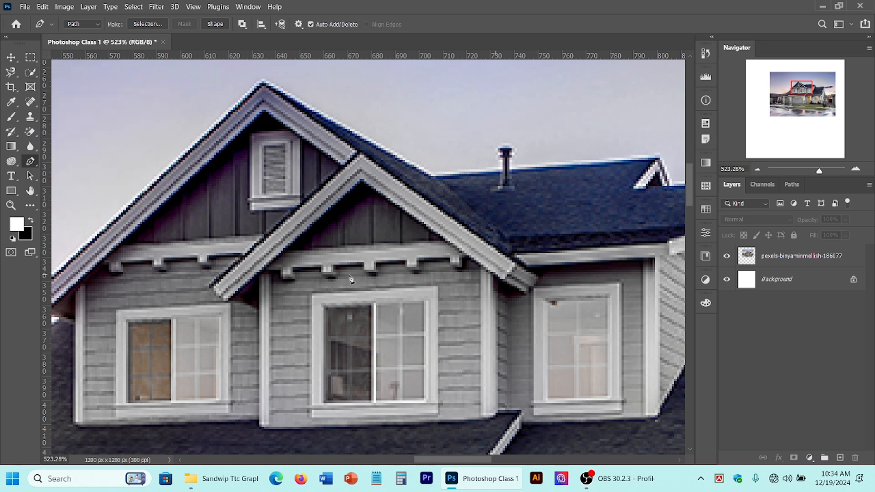
left_click(214, 286)
left_click(214, 286)
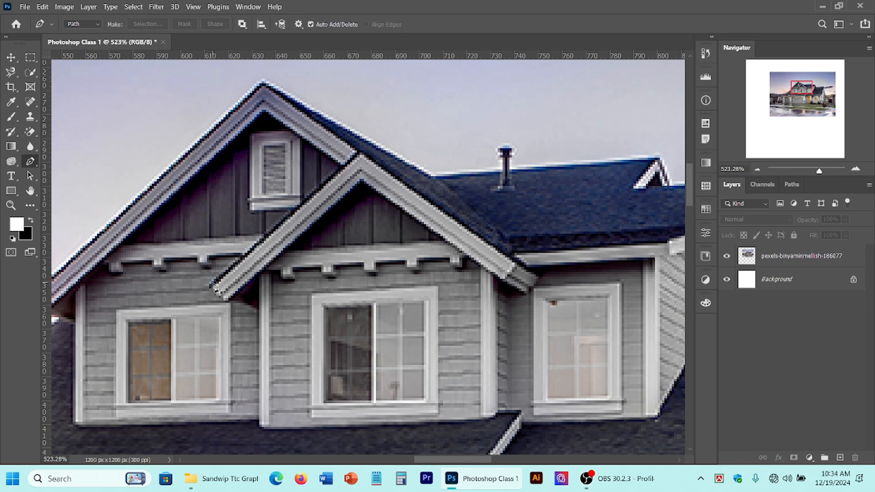
left_click(215, 285)
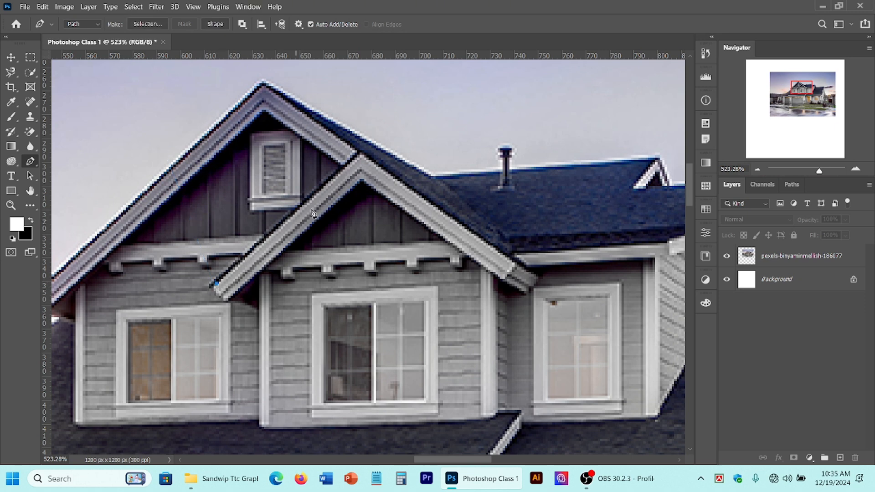
left_click(360, 155)
left_click(517, 266)
left_click(505, 278)
left_click(363, 181)
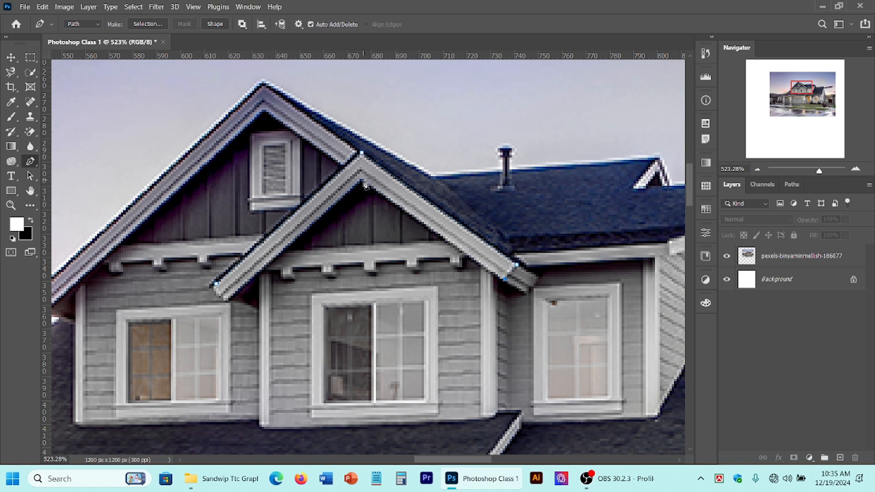
left_click(229, 302)
left_click(233, 303)
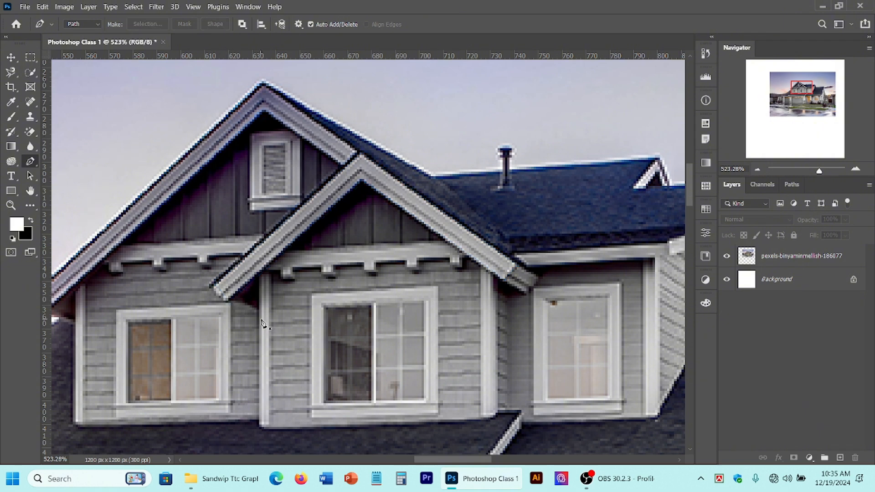
Convert the gable trim path into a selection, and deselect it
key("ctrl+Return")
scroll(261, 322, "down", 5)
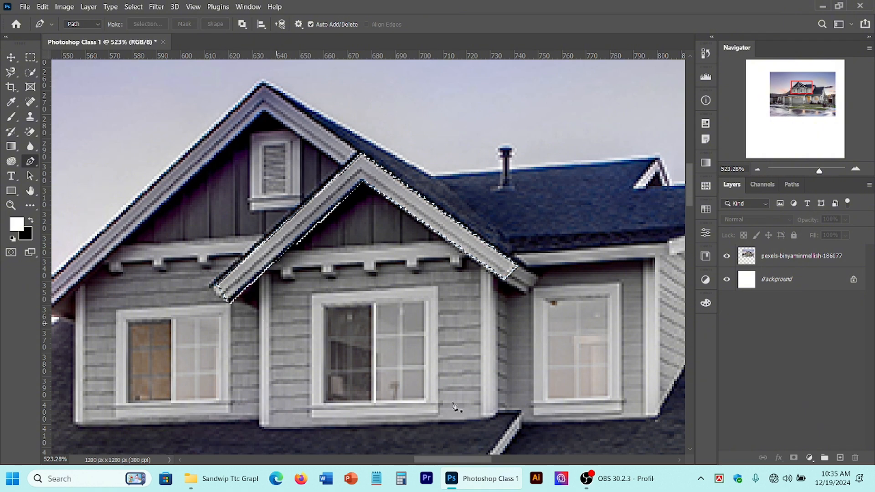
key("ctrl+d")
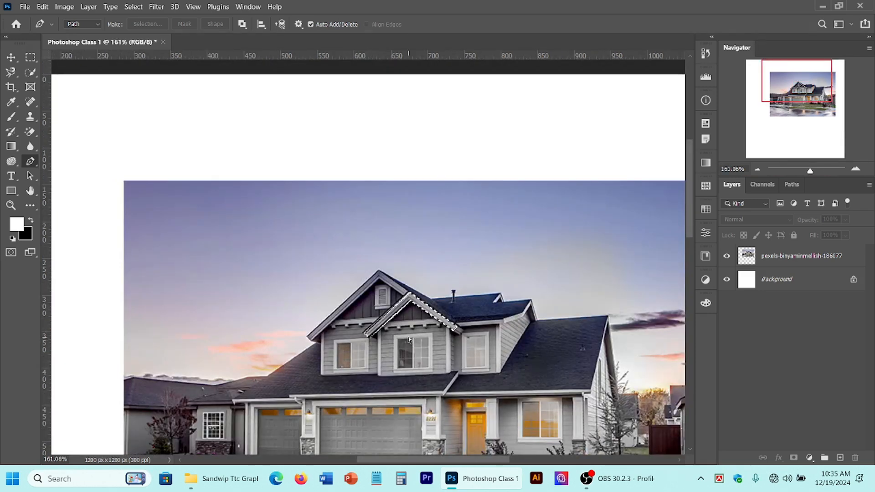
scroll(406, 338, "down", 2)
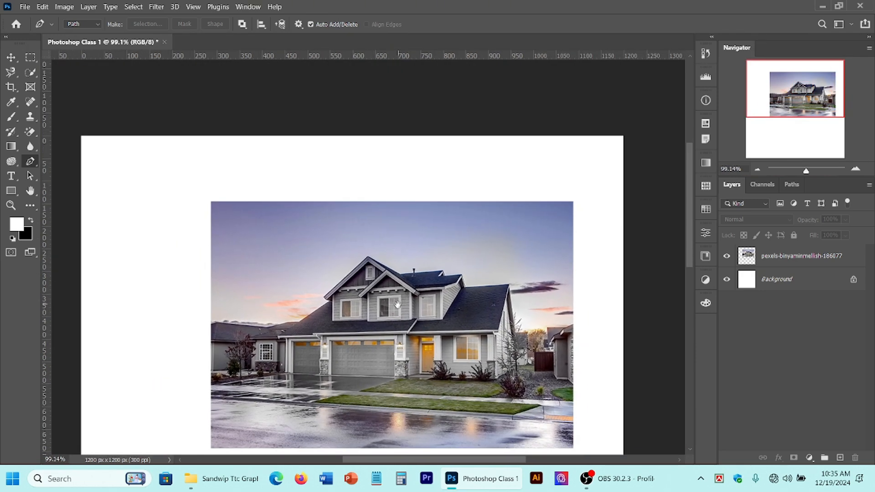
Draw a closed figure-eight path in the white area beside the photo with the Freeform Pen tool
right_click(30, 160)
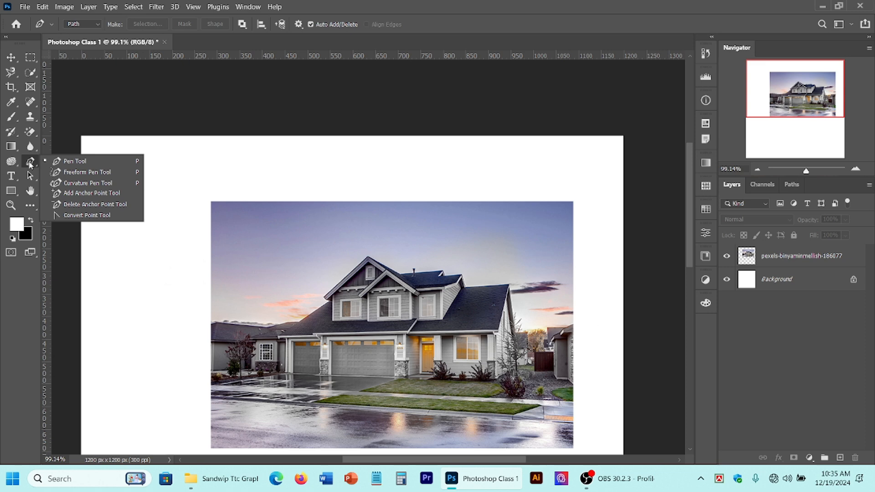
left_click(90, 178)
mouse_move(146, 187)
left_mouse_down()
mouse_move(92, 260)
mouse_move(199, 346)
left_mouse_up()
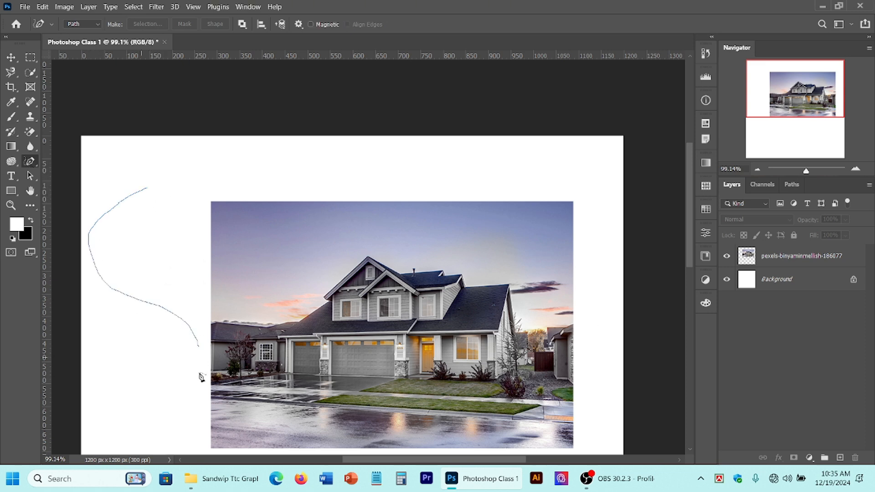
mouse_move(201, 376)
left_mouse_down()
mouse_move(102, 355)
mouse_move(150, 282)
mouse_move(173, 195)
mouse_move(140, 193)
left_mouse_up()
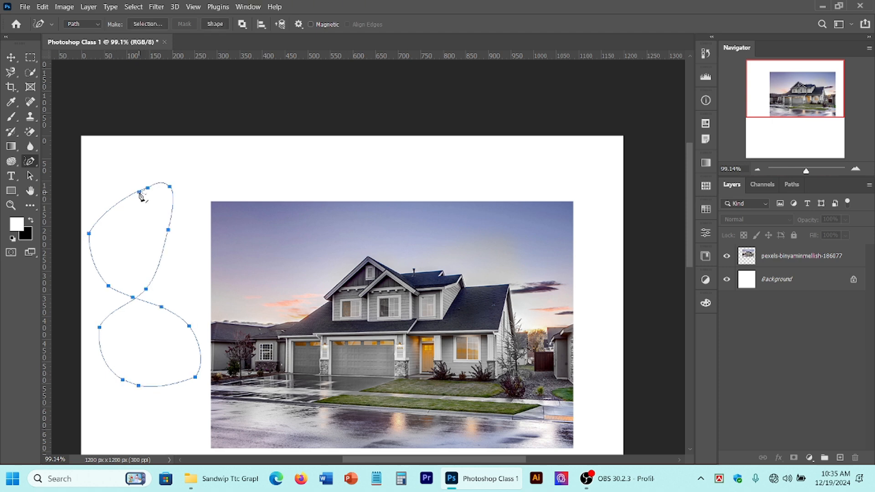
Extend the figure-eight path with the Curvature Pen tool, adding three curved points above the photo and across its sky
right_click(30, 161)
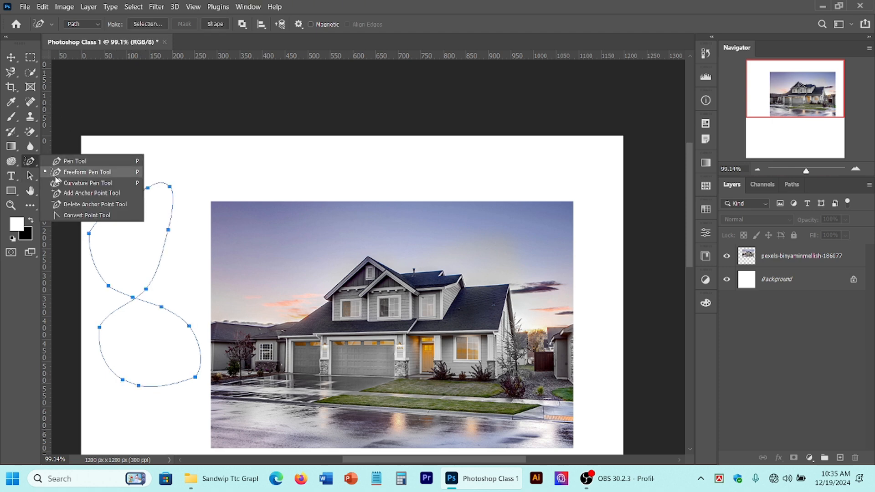
left_click(102, 185)
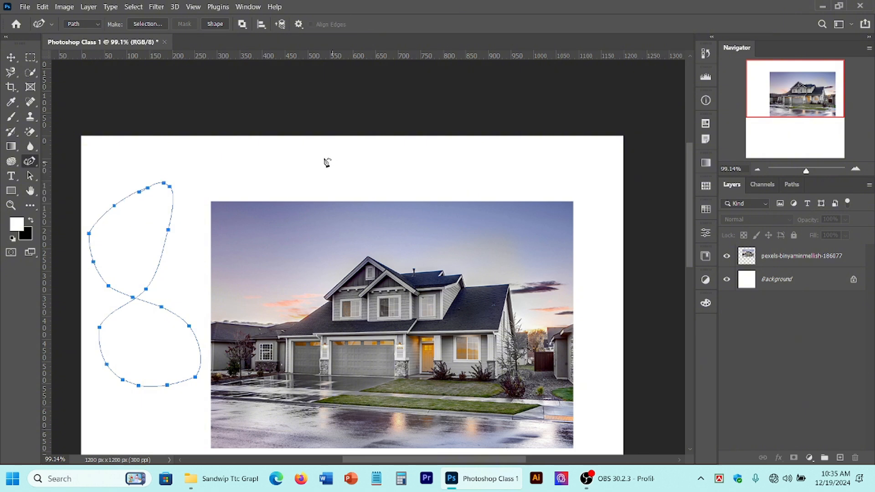
left_click(312, 154)
left_click(413, 198)
left_click(250, 265)
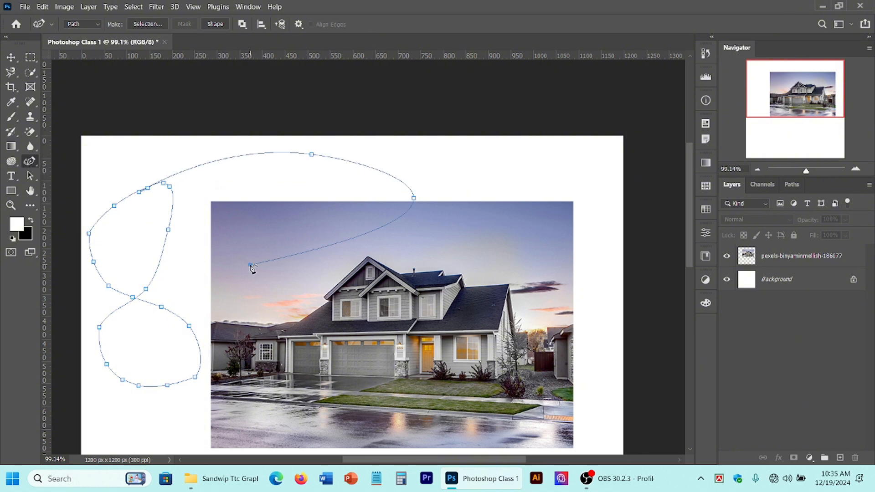
left_click(142, 190)
Swap the foreground and background colors, and add anchor points along the upper loop's right side with the Add Anchor Point tool
right_click(29, 160)
left_click(91, 193)
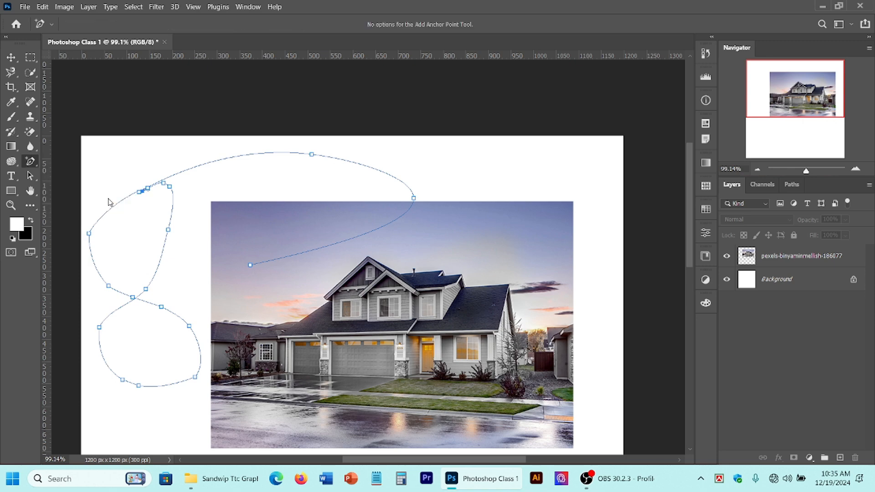
left_click_drag(230, 258, 201, 258)
left_click_drag(324, 275, 339, 284)
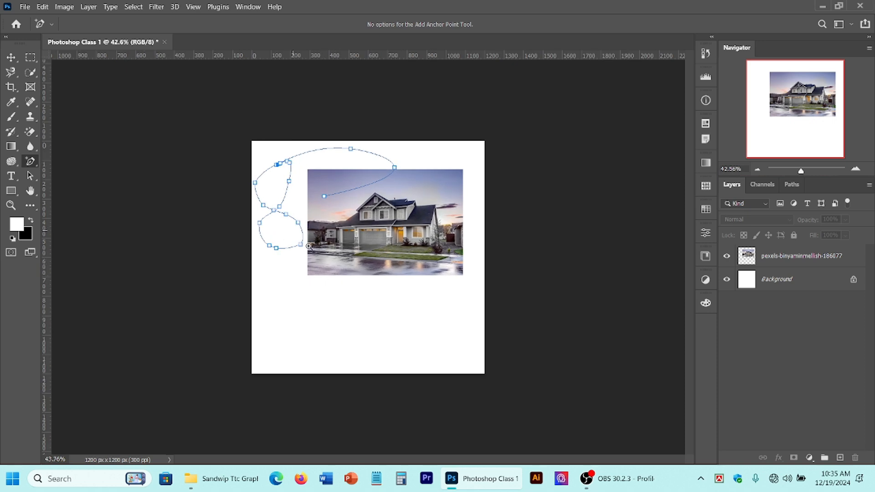
left_click_drag(291, 231, 331, 273)
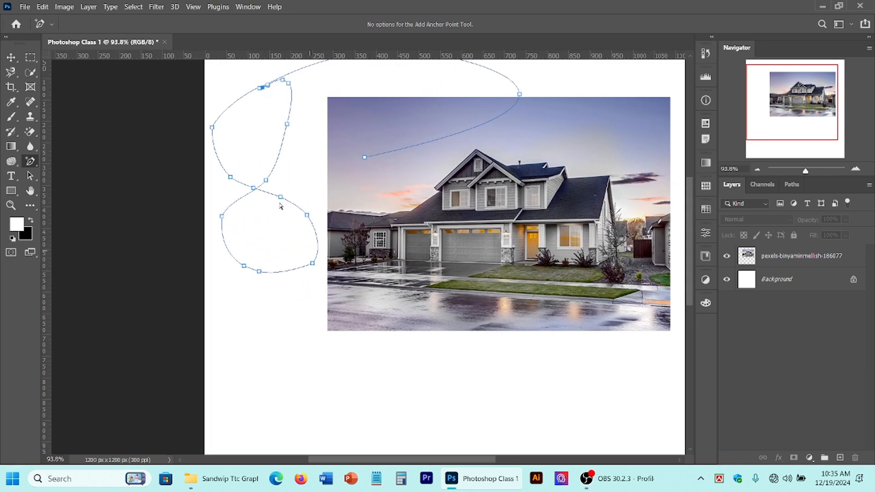
left_click(31, 222)
left_click(265, 180)
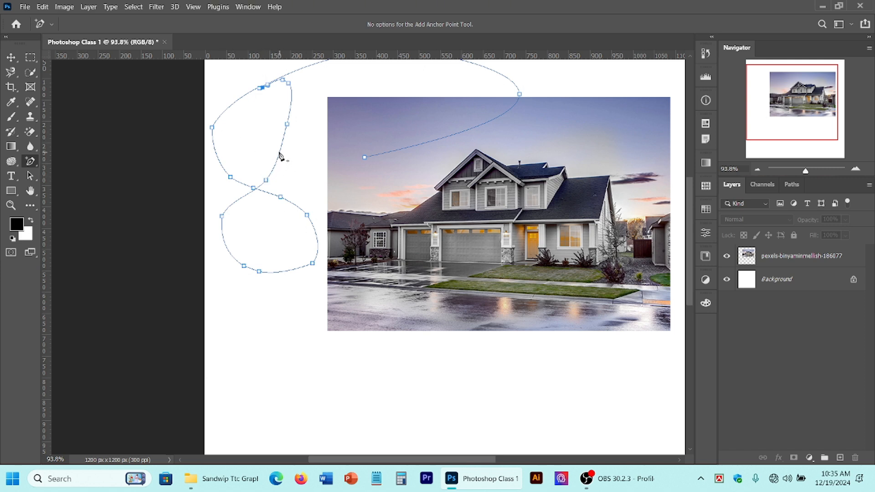
left_click(279, 152)
left_click(292, 95)
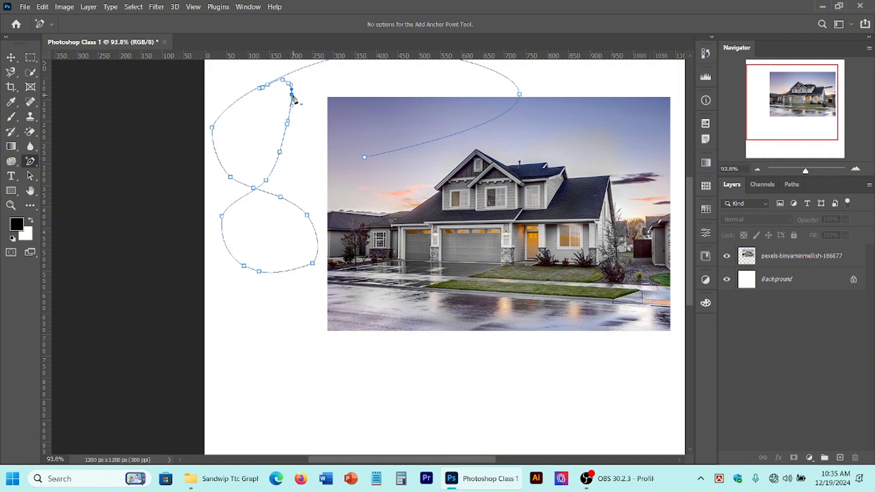
Remove several anchor points from both loops of the figure-eight path with the Delete Anchor Point tool
right_click(22, 165)
left_click(96, 208)
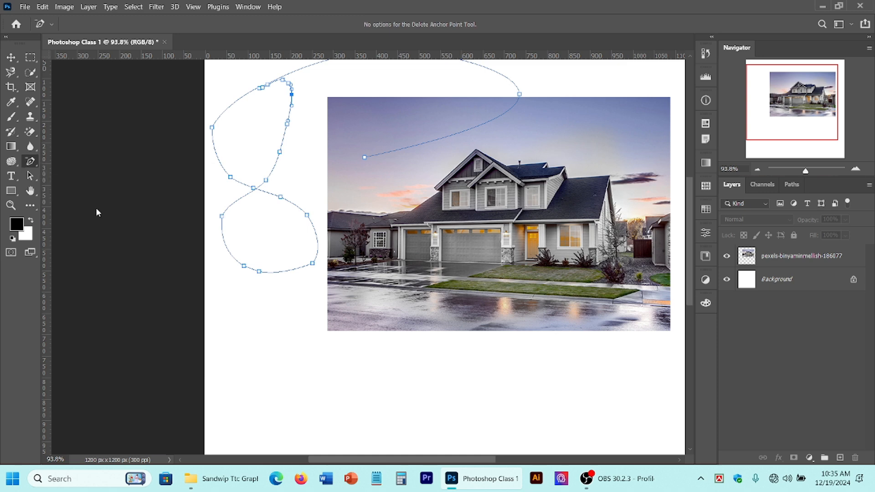
left_click(239, 202)
left_click(287, 125)
left_click(280, 153)
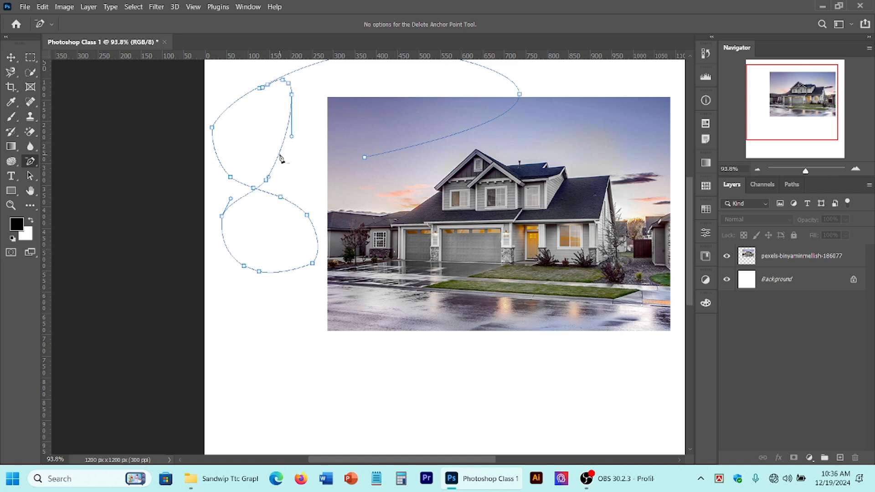
left_click(281, 199)
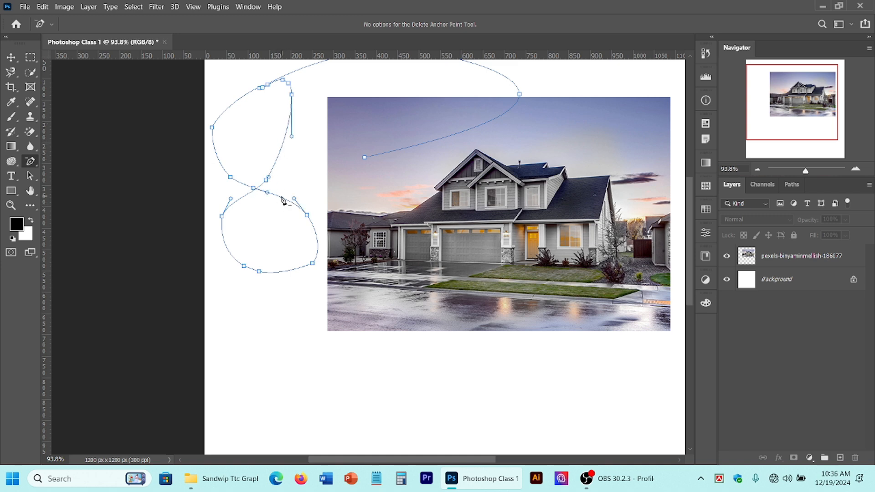
left_click(308, 218)
left_click(313, 264)
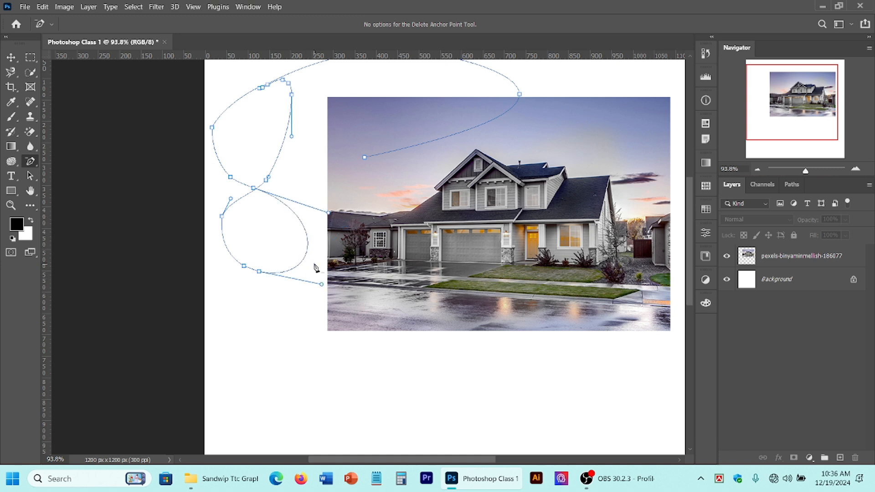
left_click(260, 275)
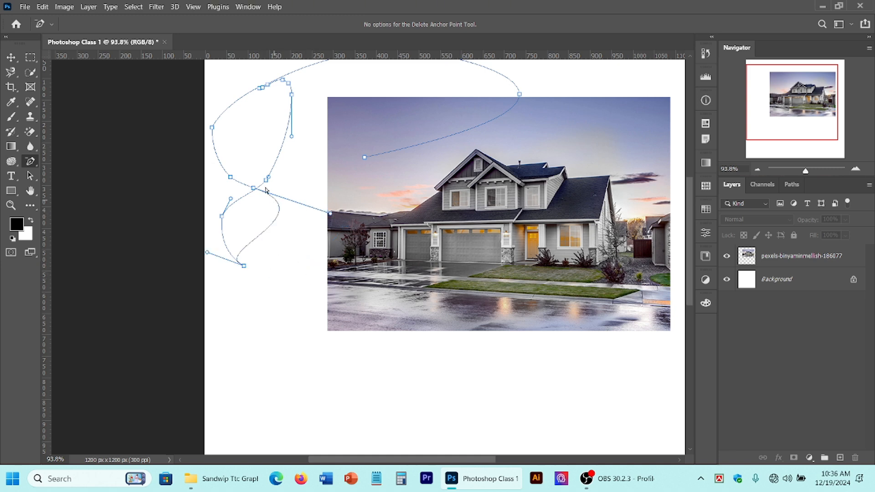
left_click(211, 130)
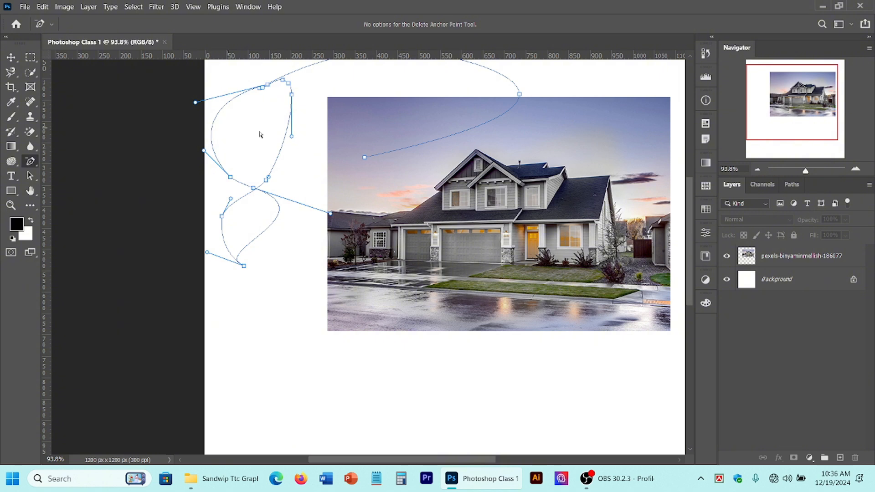
Convert the anchor point beside the loops' crossing to a corner and back to a smooth point with near-horizontal handles
right_click(34, 163)
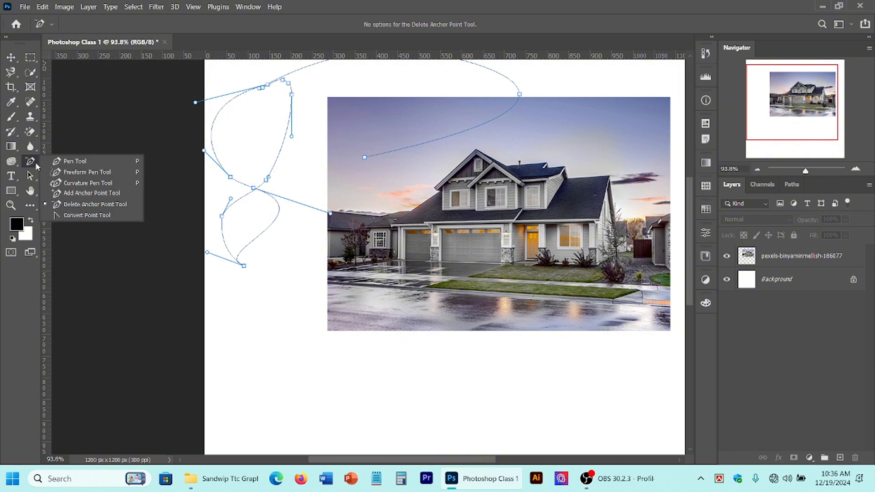
left_click(103, 216)
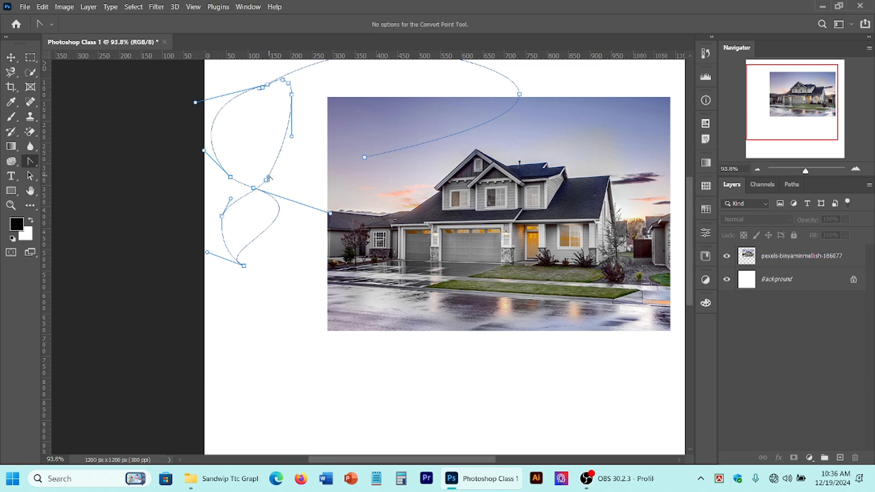
left_click_drag(269, 177, 311, 133)
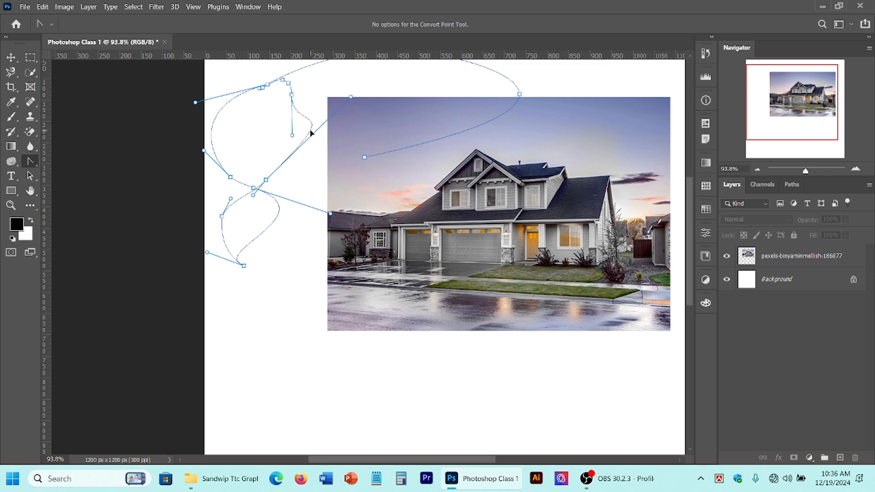
left_click(266, 180)
left_click_drag(267, 182, 310, 186)
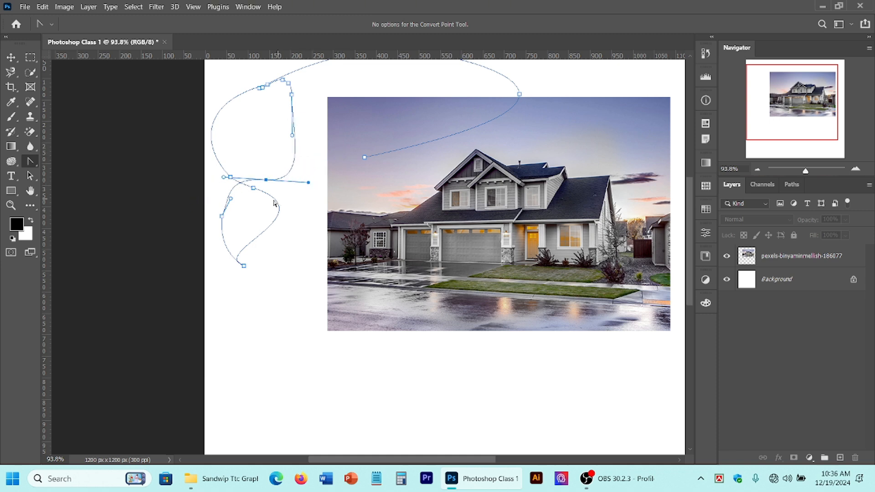
Pull curve handles from the upper loop's top-right anchor point, and convert the point beside the crossing to a corner
right_click(31, 164)
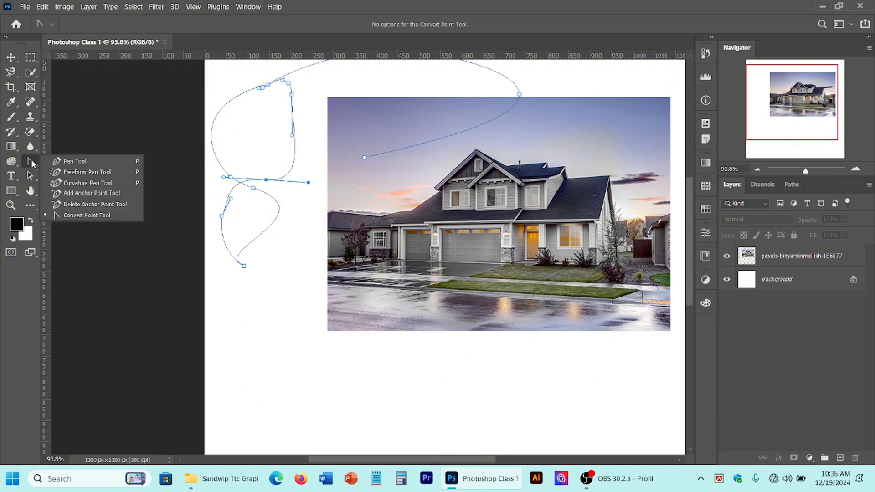
left_click(29, 162)
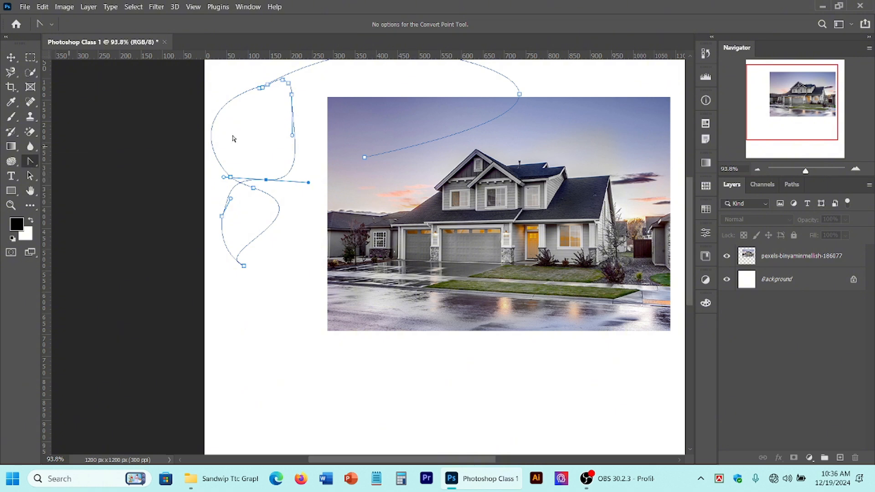
mouse_move(289, 86)
left_mouse_down()
mouse_move(322, 92)
mouse_move(347, 61)
mouse_move(287, 79)
mouse_move(318, 88)
mouse_move(305, 85)
left_mouse_up()
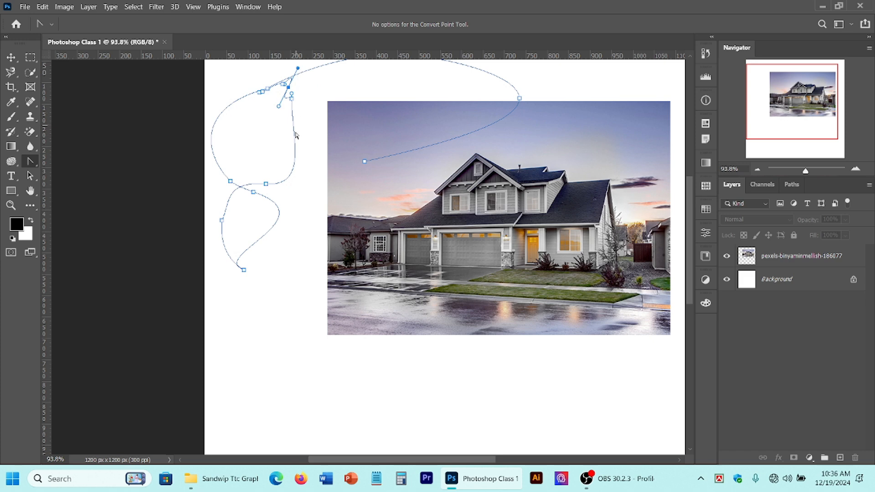
left_click(266, 185)
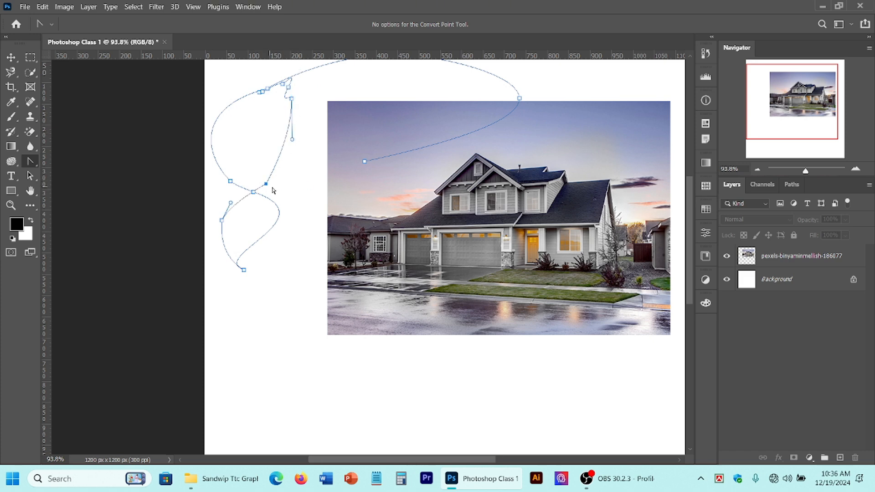
left_click_drag(266, 184, 273, 149)
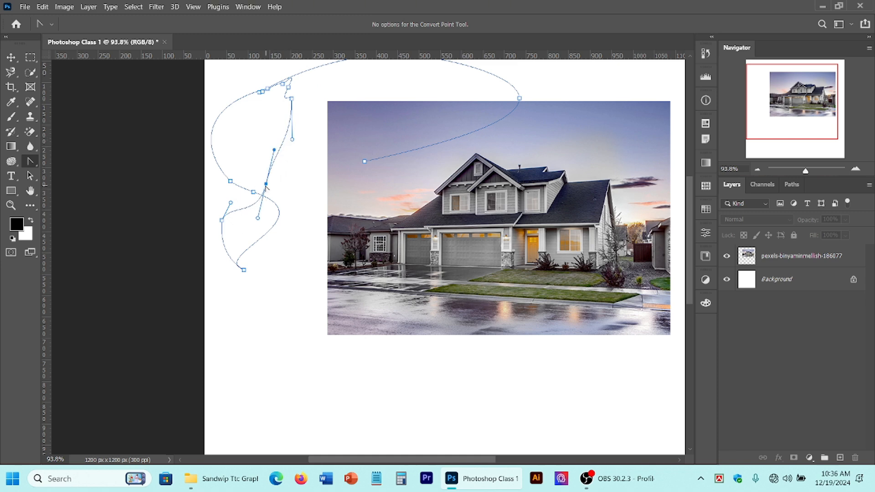
left_click(266, 184)
left_click(16, 179)
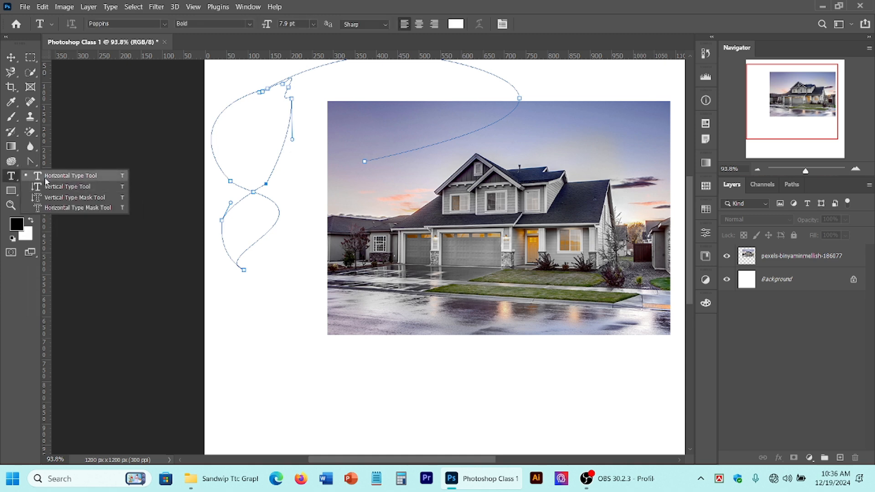
left_click(57, 177)
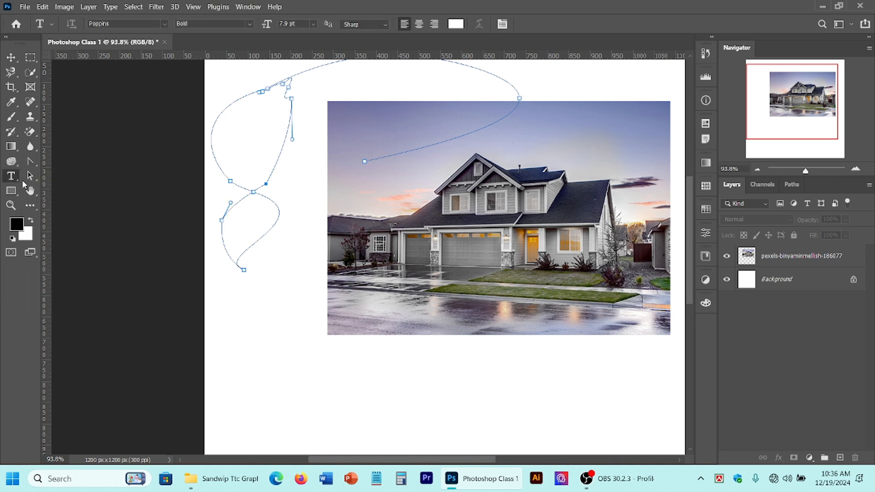
Select the whole path and move it down and slightly right so its long curve overlaps the house photo
left_click(30, 178)
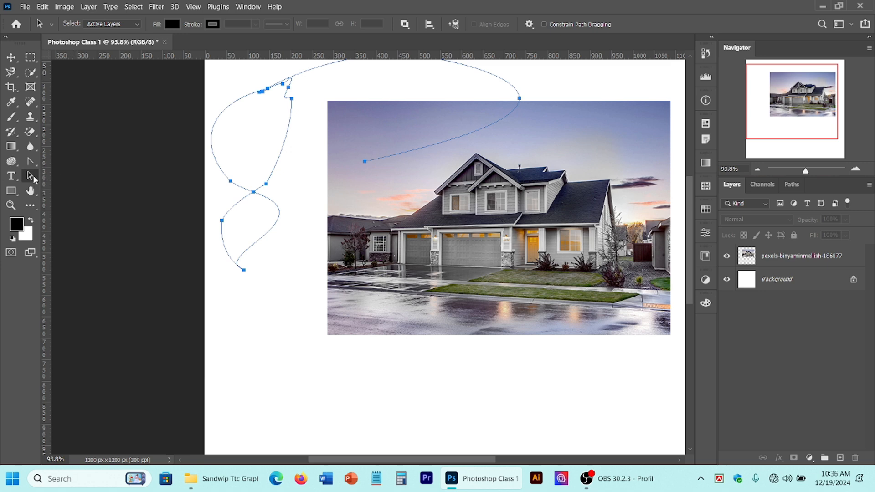
right_click(30, 176)
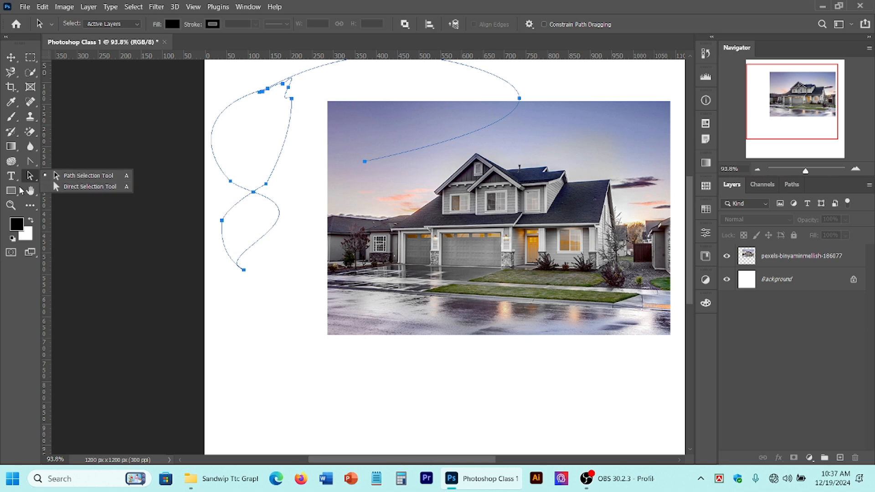
left_click(93, 188)
left_click_drag(283, 147, 302, 211)
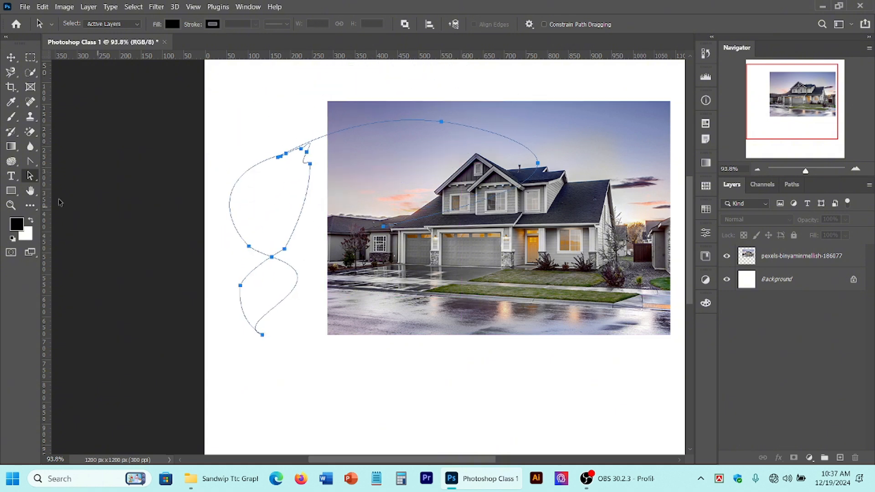
Move the whole path slightly up with the Path Selection tool, and deselect it
right_click(30, 177)
left_click(77, 175)
left_click_drag(285, 153, 282, 125)
left_click(346, 158)
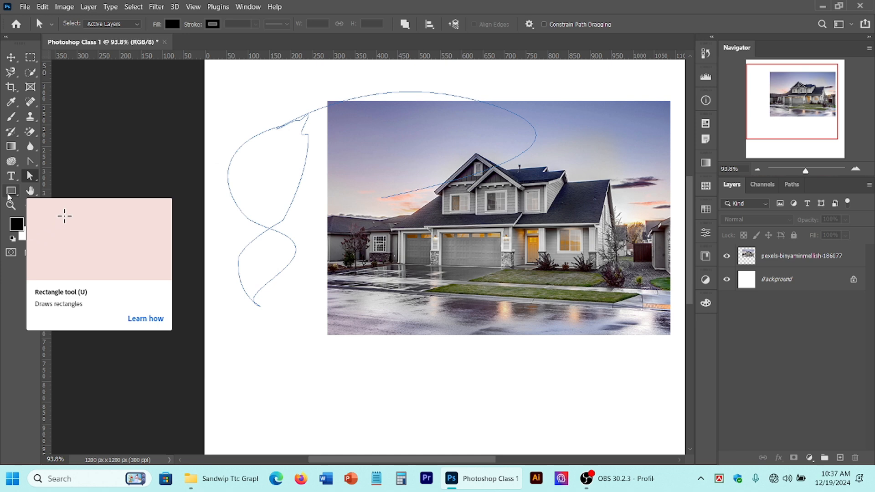
Draw a black rectangle about 190 x 134 px below the photo's lower-left corner, and list the other shape tools
left_click(9, 194)
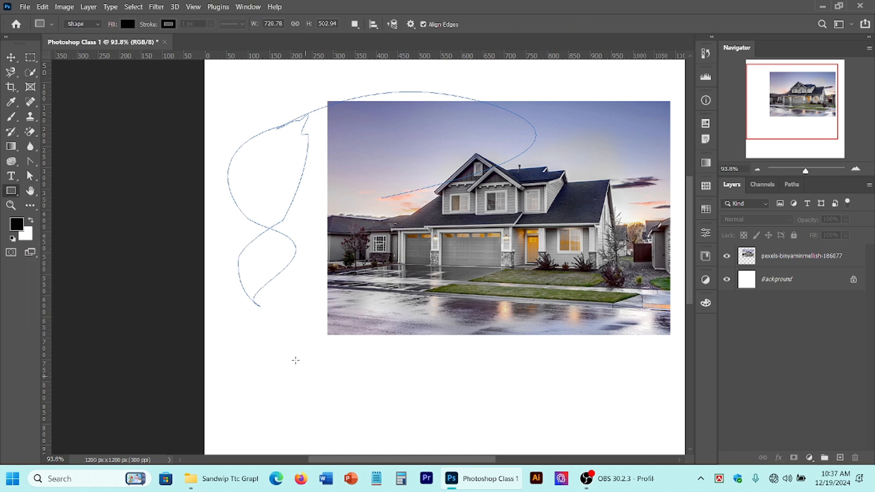
left_click_drag(295, 360, 375, 417)
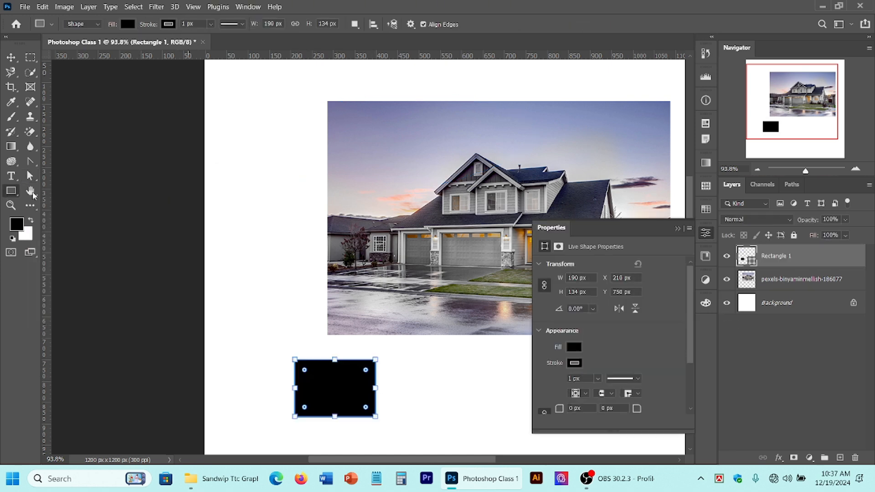
right_click(14, 191)
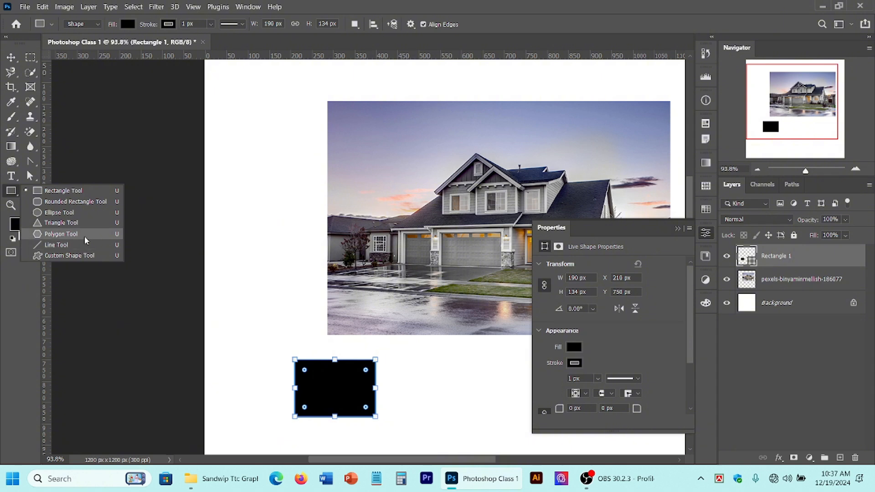
Pan the canvas with the Hand tool, and zoom out to about 71% with the Zoom tool to view the whole document
left_click(9, 192)
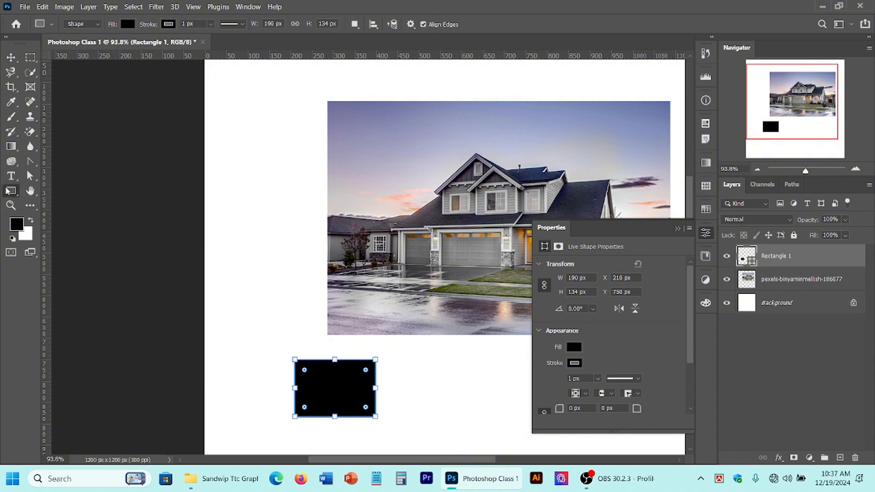
left_click(30, 191)
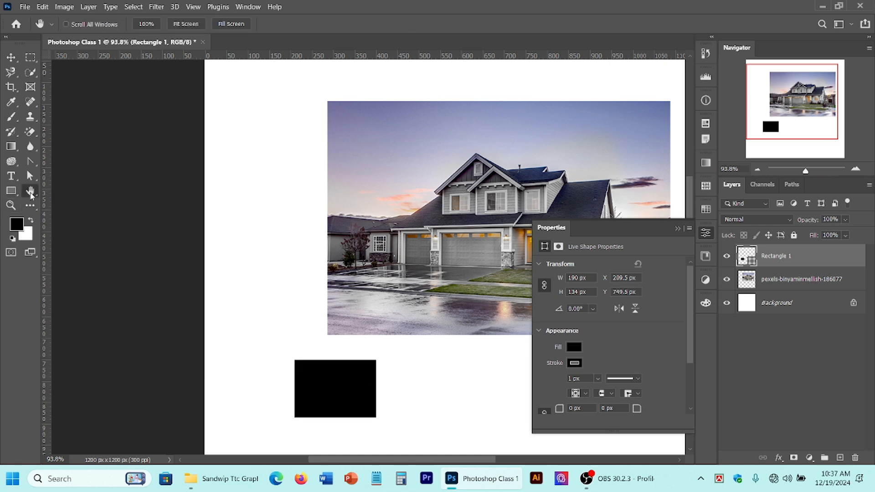
left_click_drag(366, 231, 289, 206)
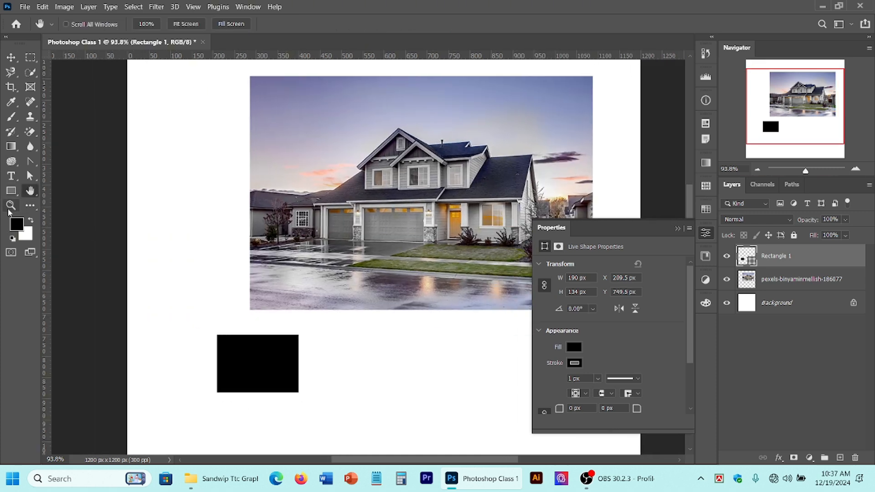
left_click(11, 205)
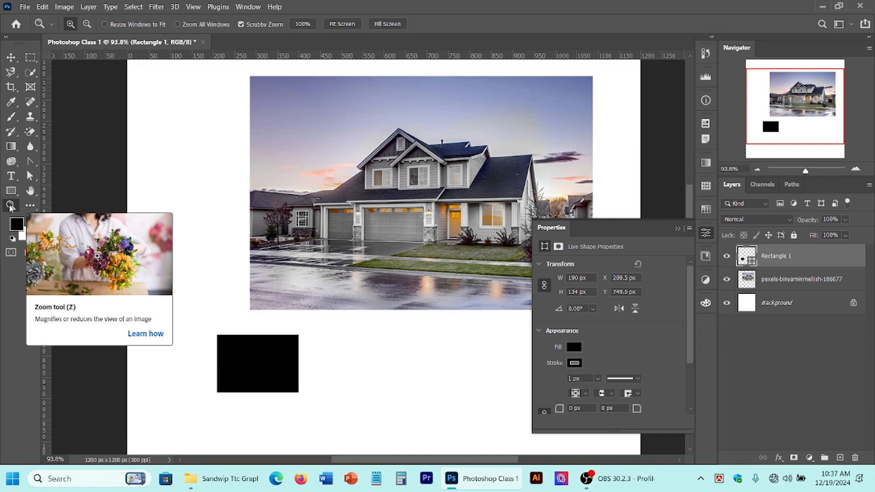
mouse_move(370, 243)
left_mouse_down()
mouse_move(383, 252)
mouse_move(358, 236)
left_mouse_up()
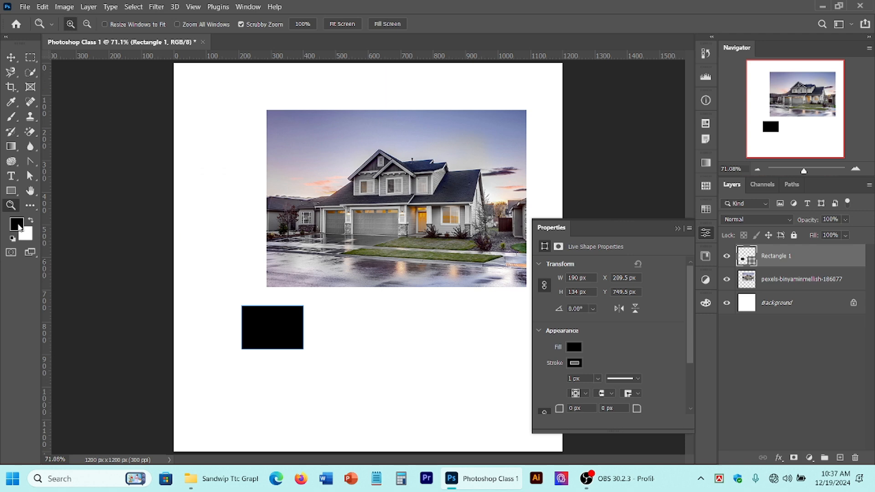
Set the foreground colour to a muted greyish pink and the background colour to dark grey
left_click(17, 225)
left_click_drag(560, 221, 526, 222)
left_click(761, 164)
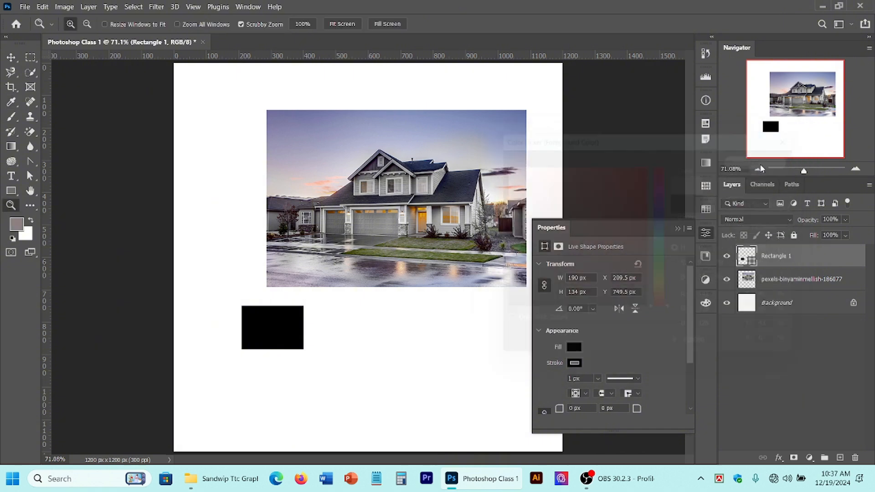
left_click(26, 237)
left_click_drag(598, 235, 503, 254)
left_click(767, 161)
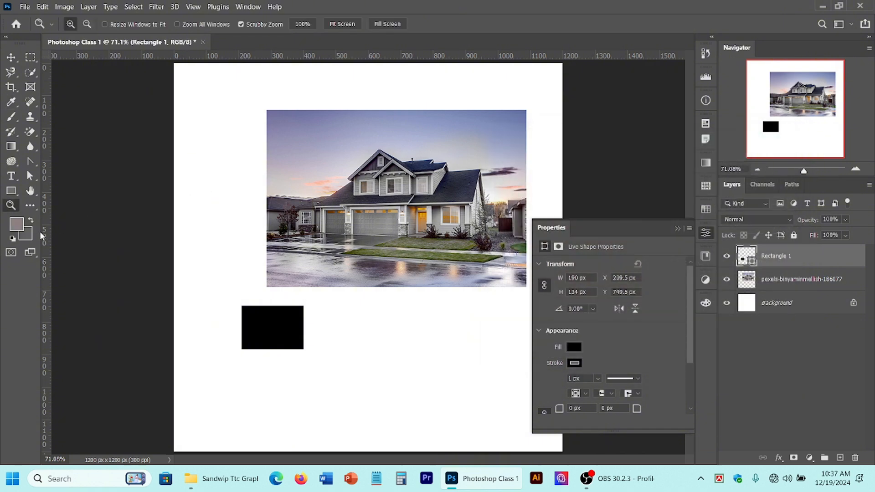
Select the black rectangle with the Move tool, examine its transform, appearance and pathfinder properties, and hide them
left_click(11, 57)
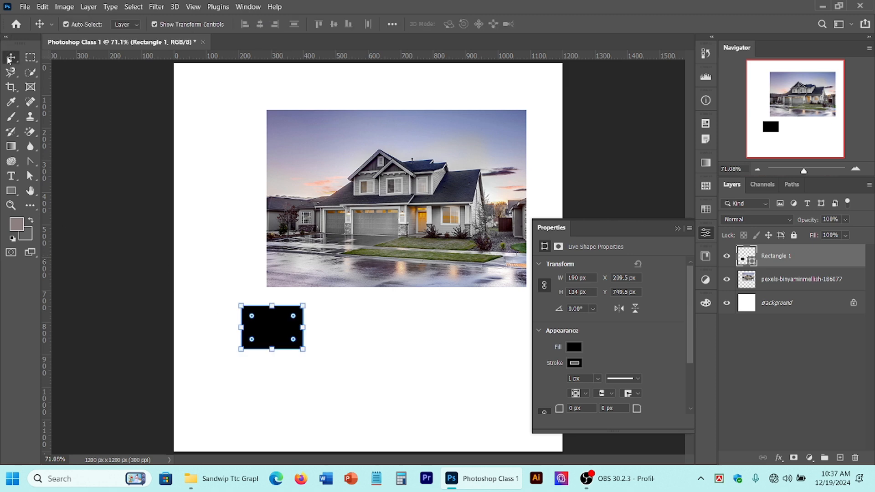
left_click(283, 338)
left_click(248, 7)
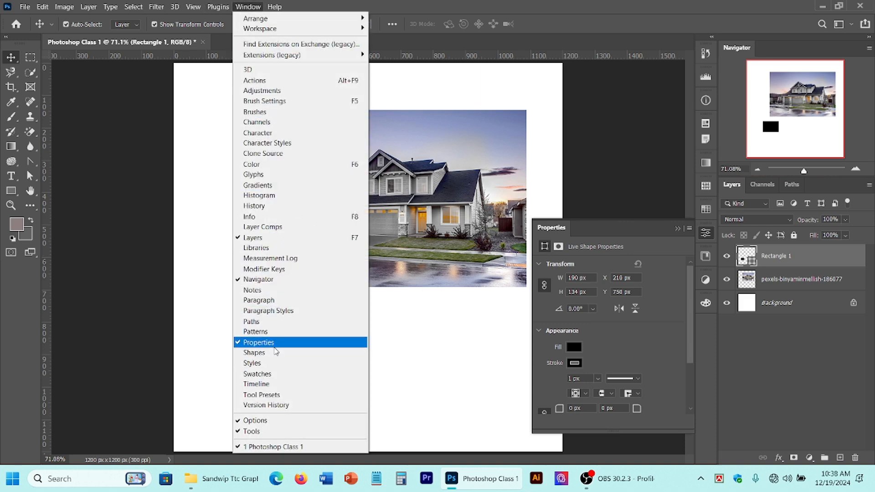
left_click(709, 239)
left_click(710, 239)
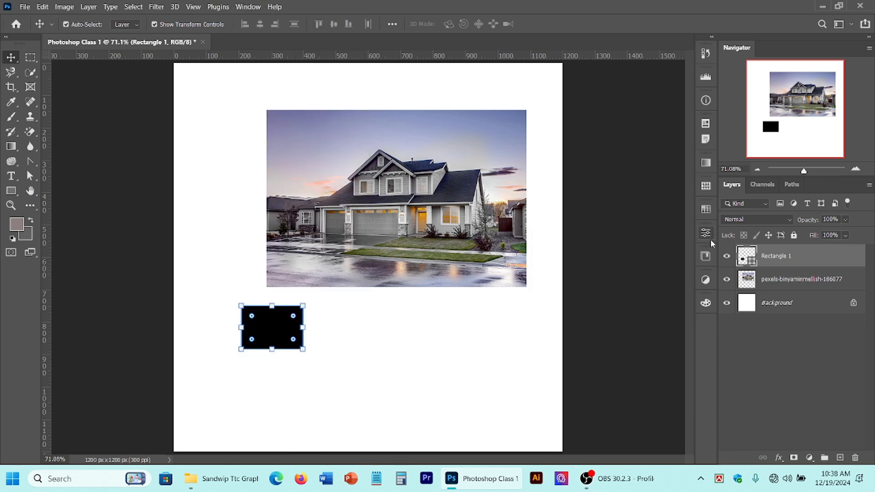
left_click(709, 239)
scroll(615, 361, "down", 1)
scroll(615, 361, "down", 3)
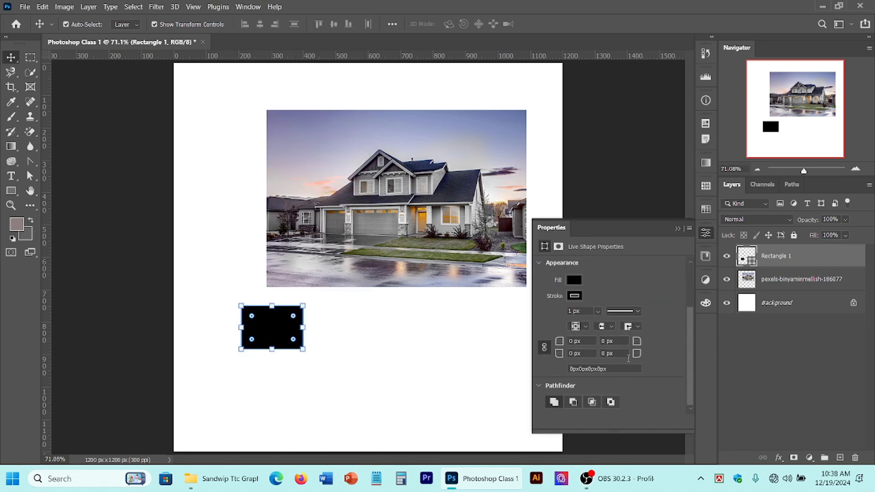
scroll(661, 326, "up", 4)
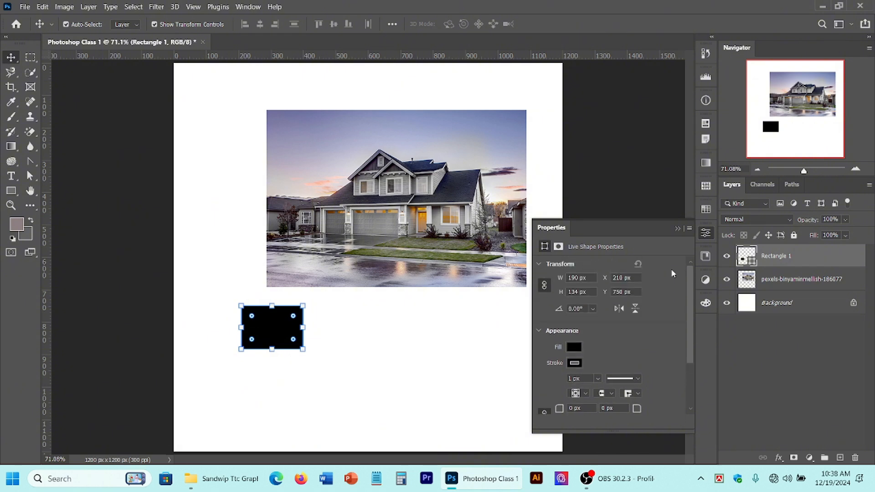
left_click(705, 236)
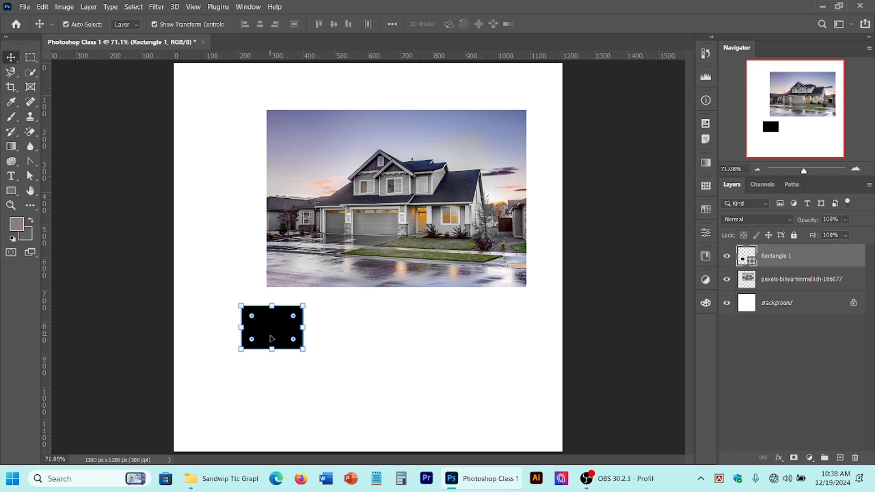
Delete the black rectangle layer and the house photo layer
key("Delete")
key("Delete")
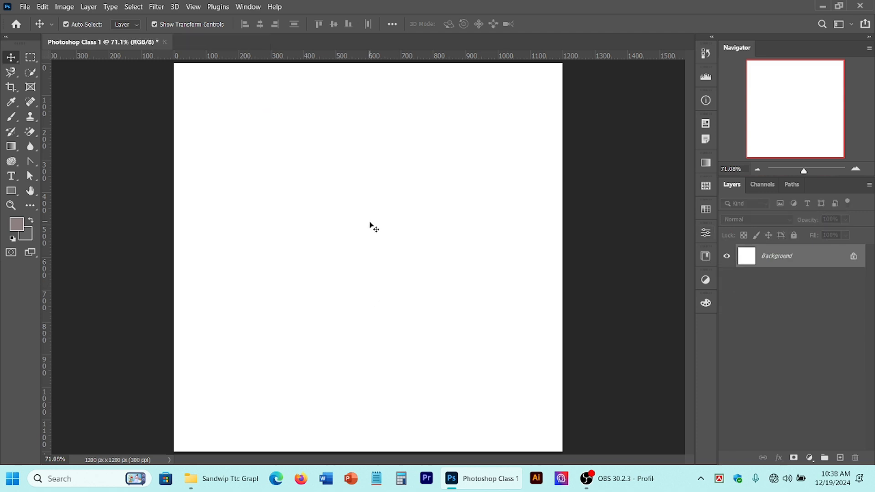